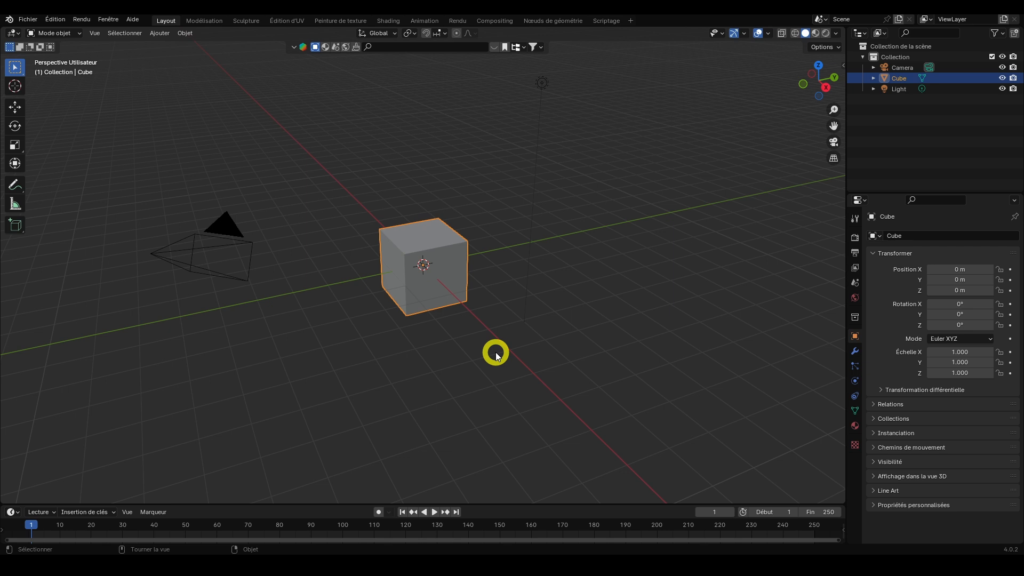
Delete the default cube, camera and light from the scene.
{"action": "left_click", "coordinate": [686, 398]}
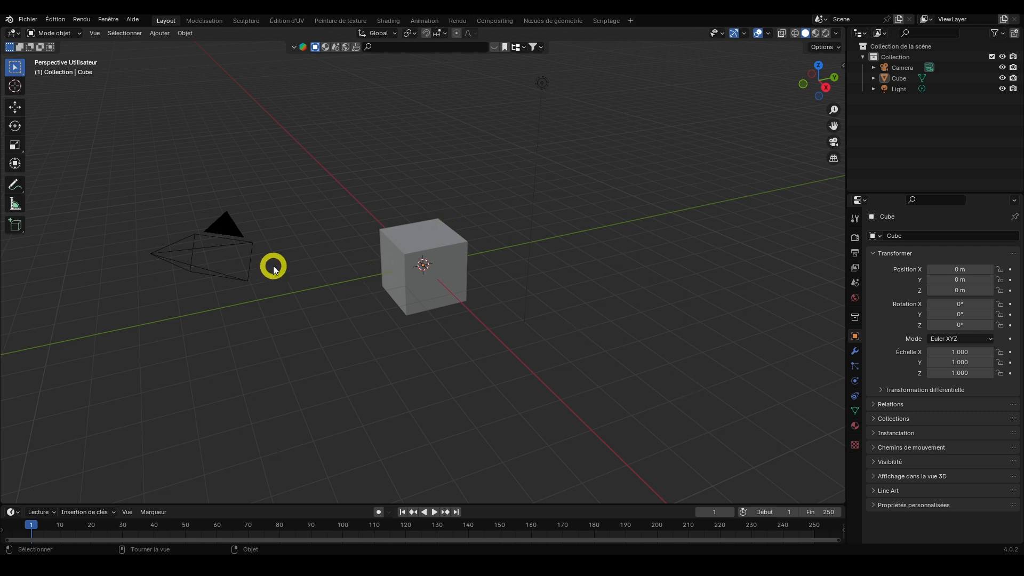
{"action": "left_click_drag", "start_coordinate": [677, 388], "coordinate": [130, 78]}
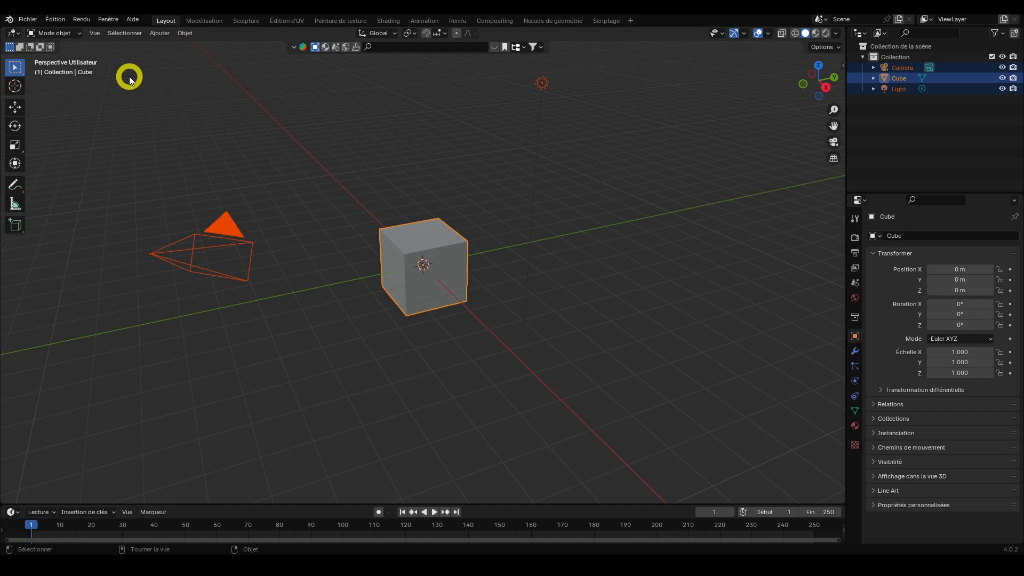
{"action": "key", "text": "x"}
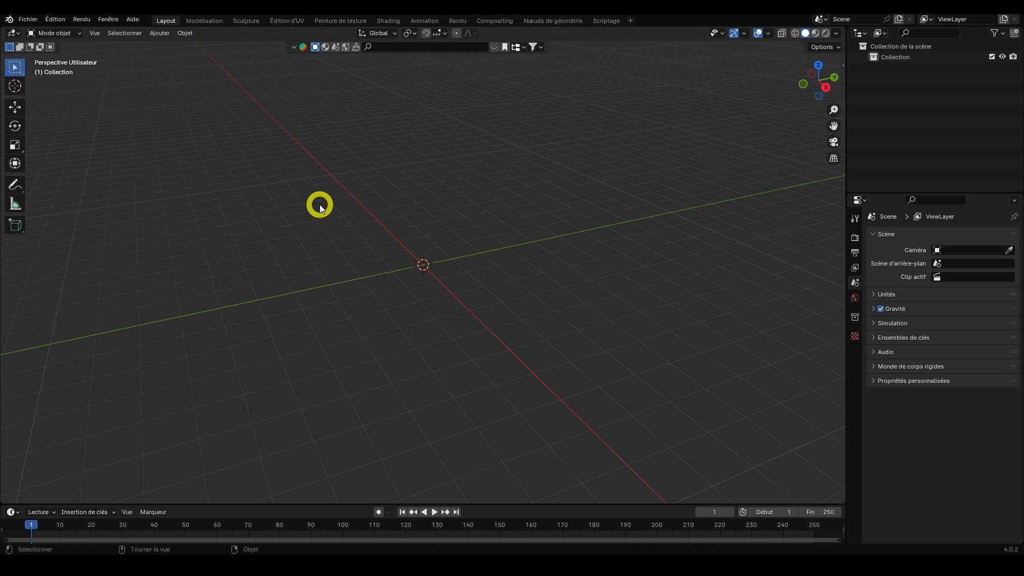
Add a mesh circle with 64 vertices at the scene origin.
{"action": "key", "text": "shift+a"}
{"action": "mouse_move", "coordinate": [310, 219]}
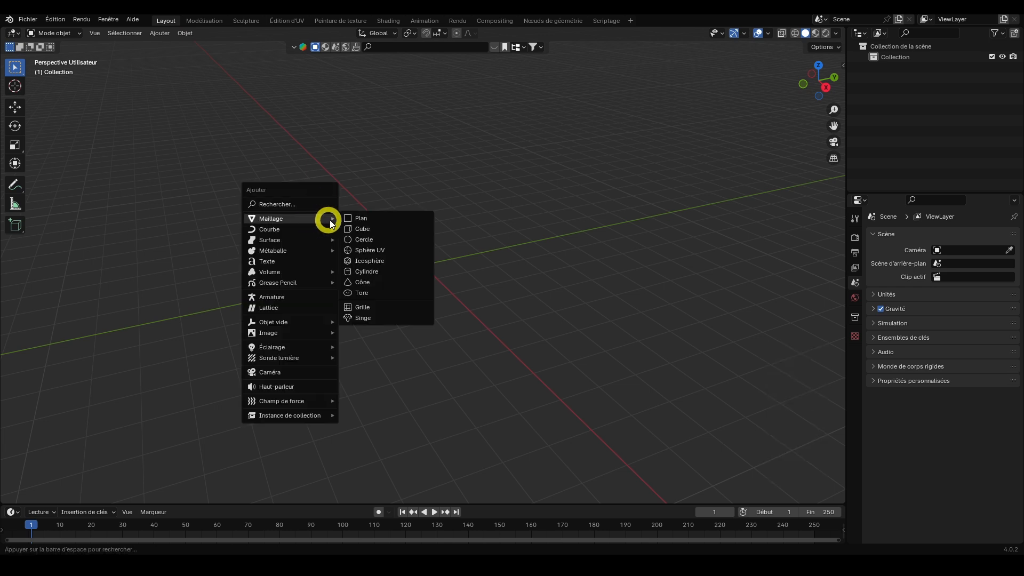
{"action": "left_click", "coordinate": [371, 238]}
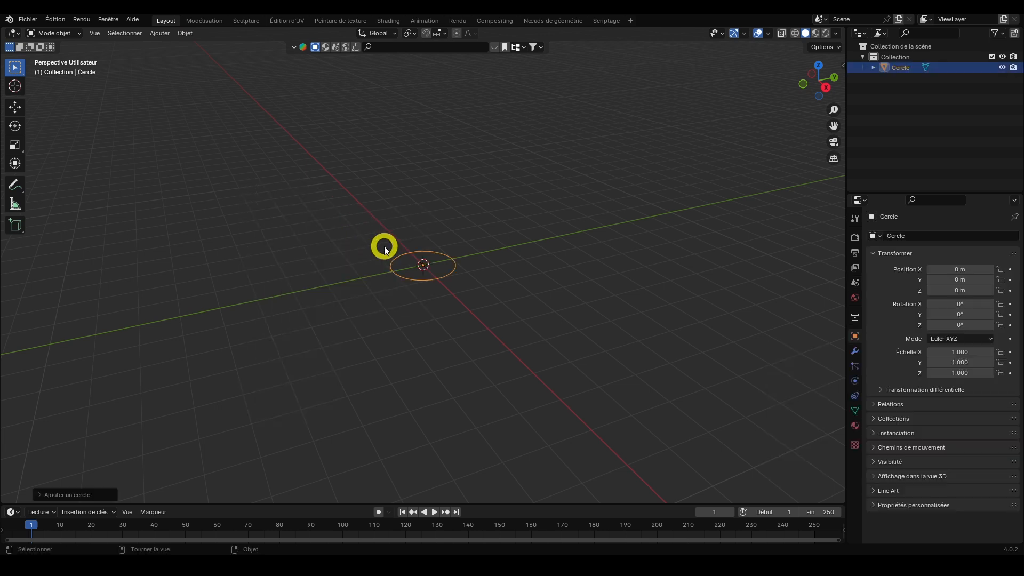
{"action": "left_click", "coordinate": [42, 496]}
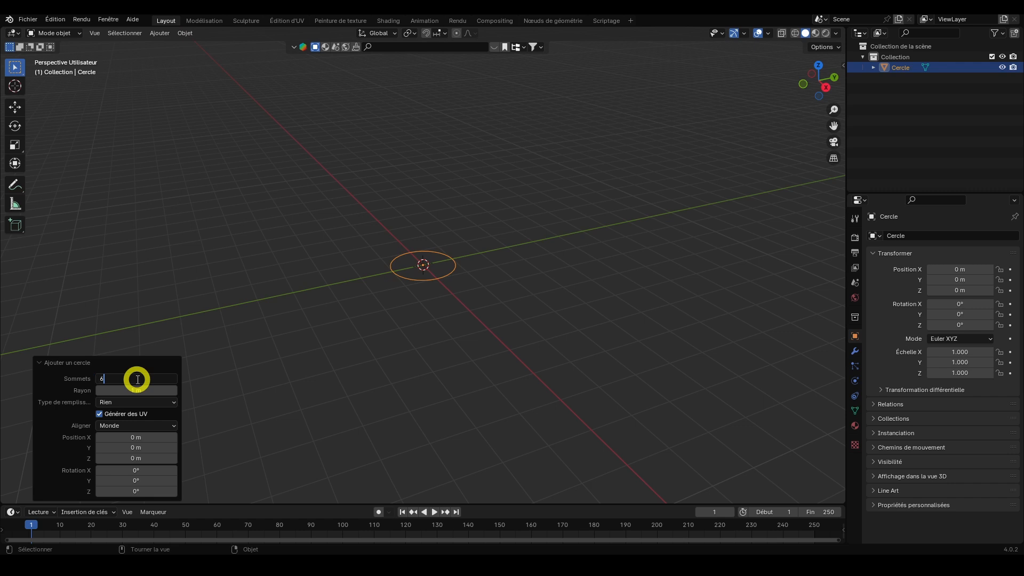
{"action": "left_click", "coordinate": [136, 379]}
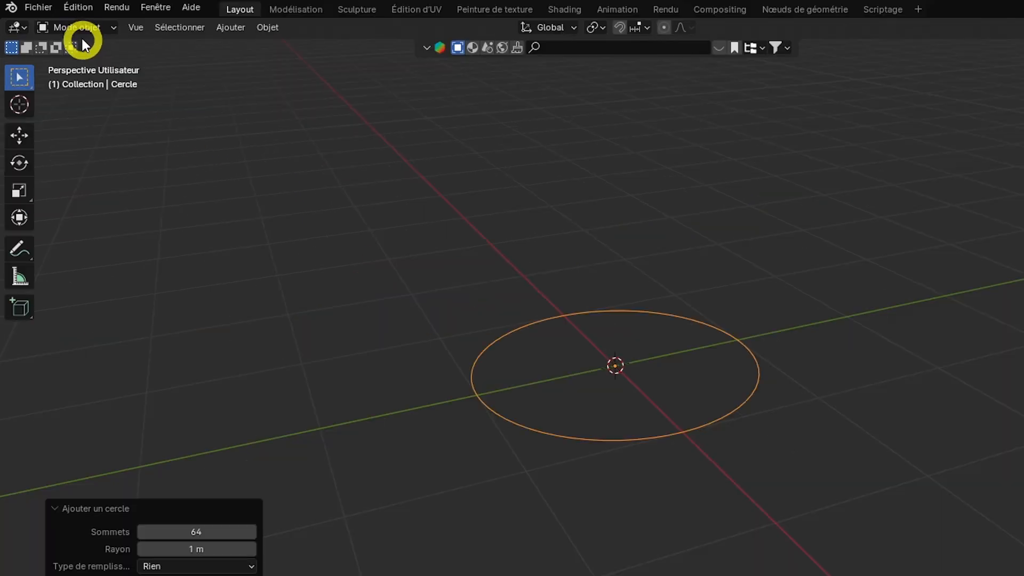
In Edit Mode, deselect every other circle vertex with Checker Deselect and scale the remaining selected ones inward to about 0.907.
{"action": "left_click", "coordinate": [55, 33]}
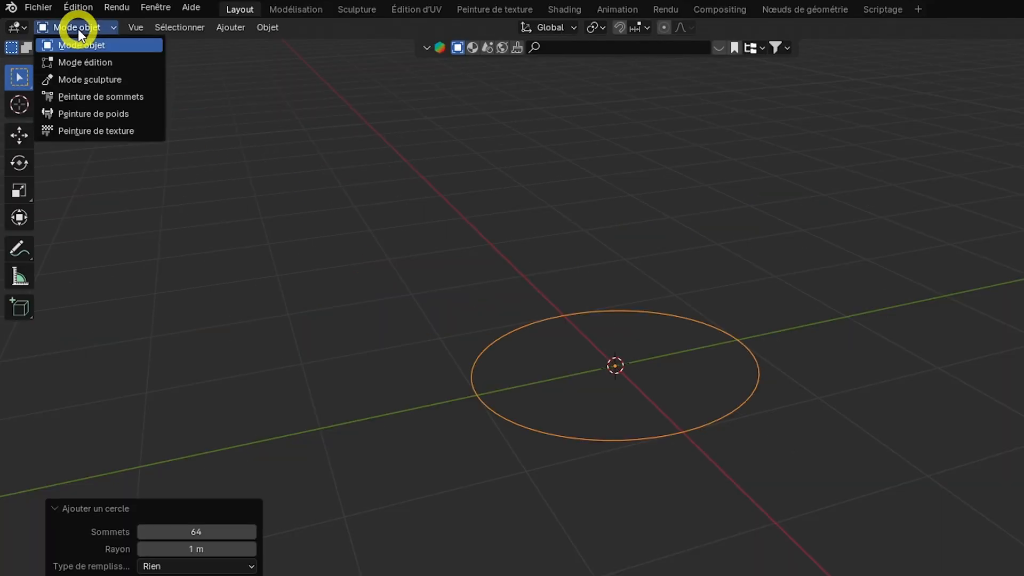
{"action": "left_click", "coordinate": [80, 62]}
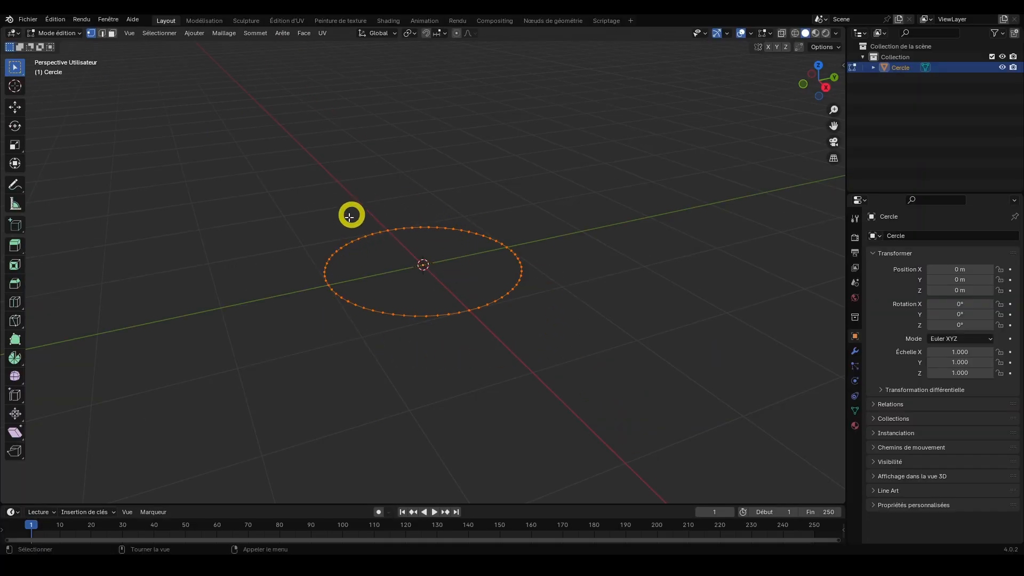
{"action": "left_click", "coordinate": [818, 65]}
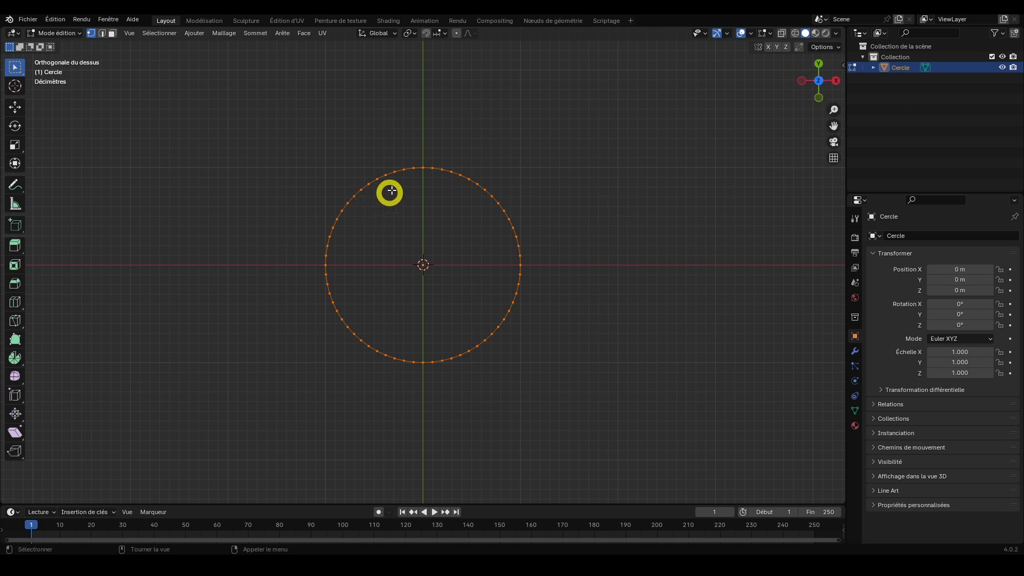
{"action": "scroll", "coordinate": [406, 170], "scroll_direction": "up", "scroll_amount": 5}
{"action": "scroll", "coordinate": [373, 139], "scroll_direction": "down", "scroll_amount": 1}
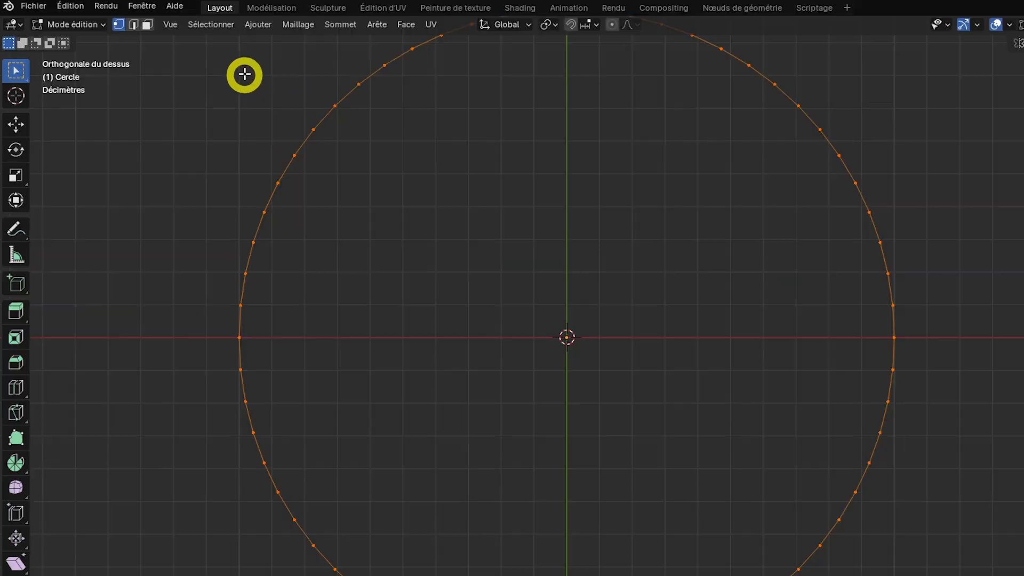
{"action": "left_click", "coordinate": [213, 27]}
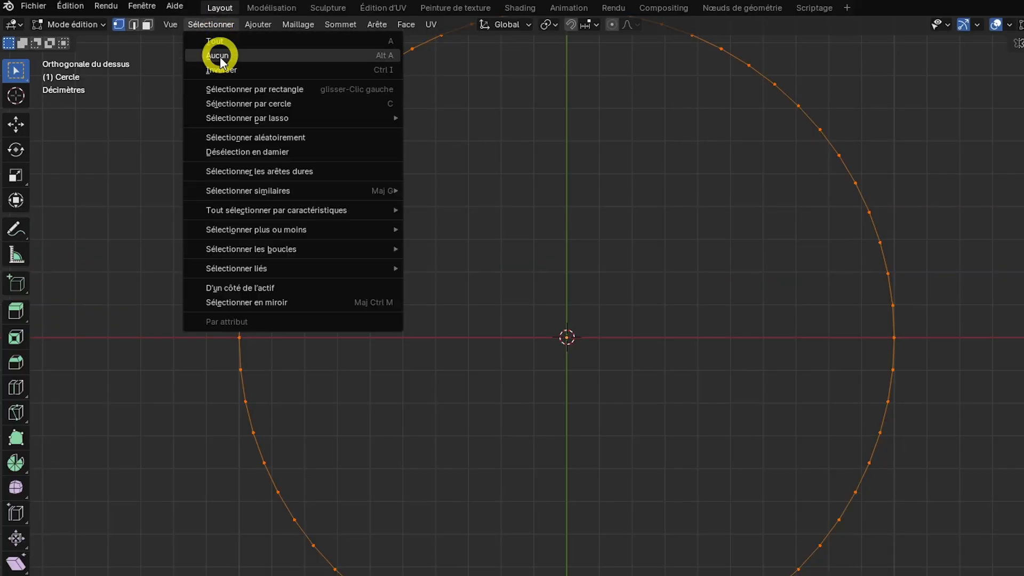
{"action": "left_click", "coordinate": [244, 151]}
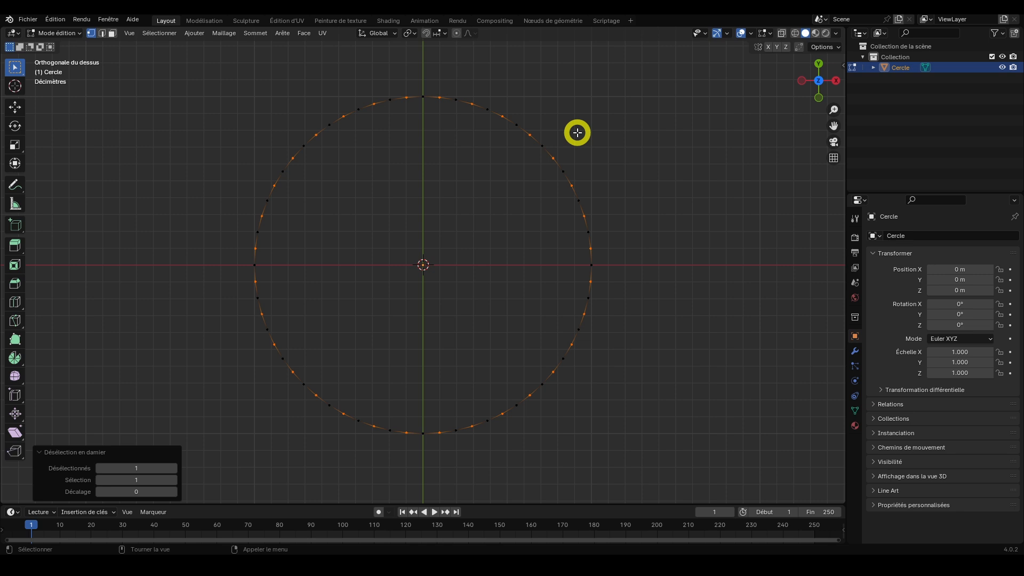
{"action": "key", "text": "s"}
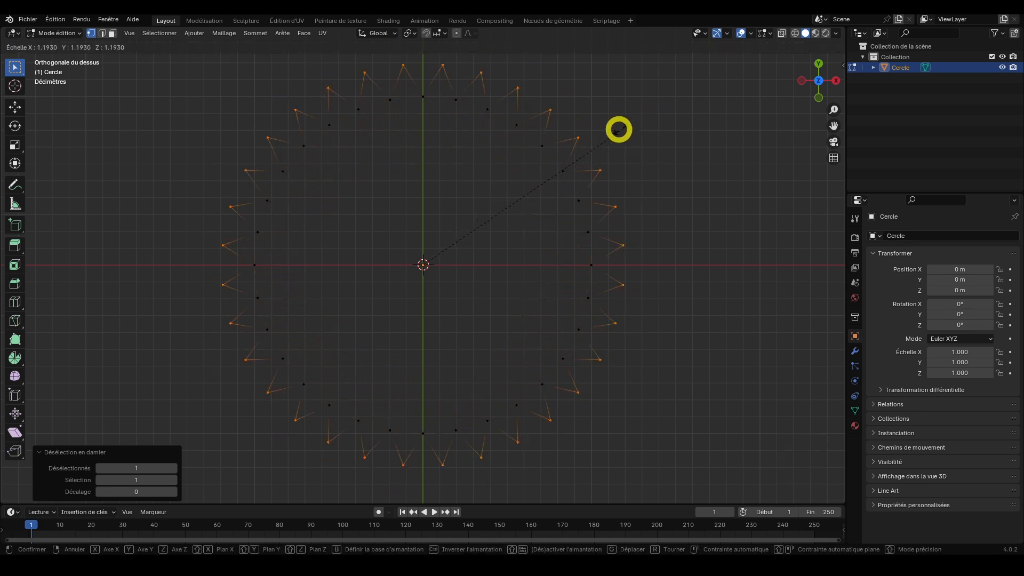
{"action": "left_click", "coordinate": [569, 153]}
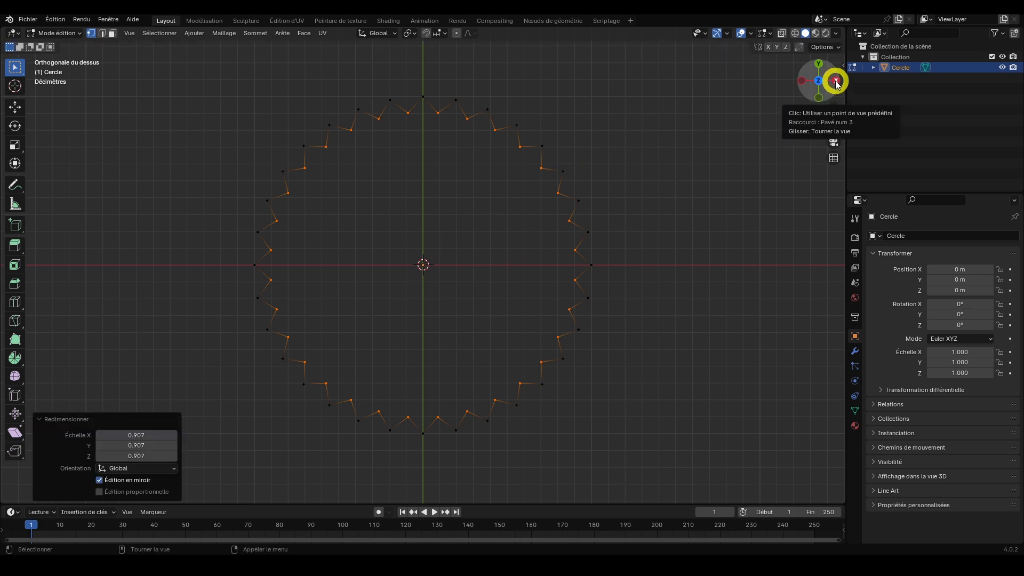
Extrude the whole zigzag outline about 1.1 m upward along Z and flare the top ring outward to about 1.3 times its size.
{"action": "left_click", "coordinate": [835, 81]}
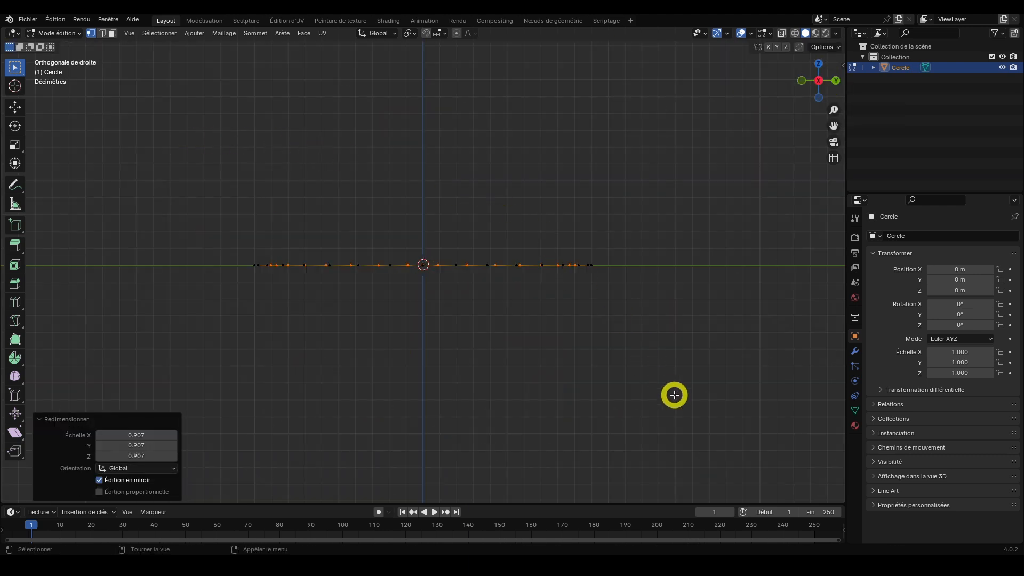
{"action": "key", "text": "a"}
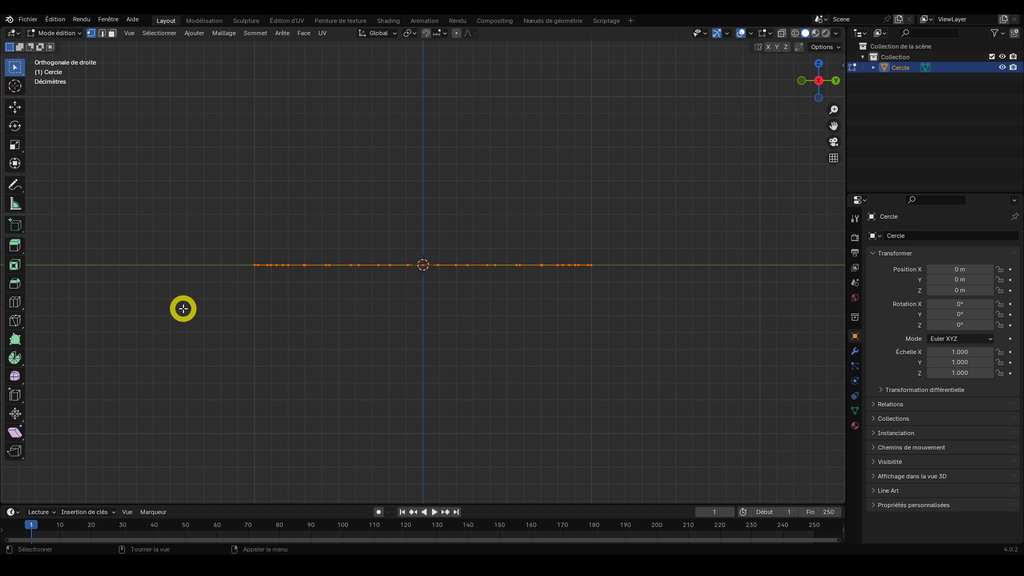
{"action": "key", "text": "e"}
{"action": "key", "text": "z"}
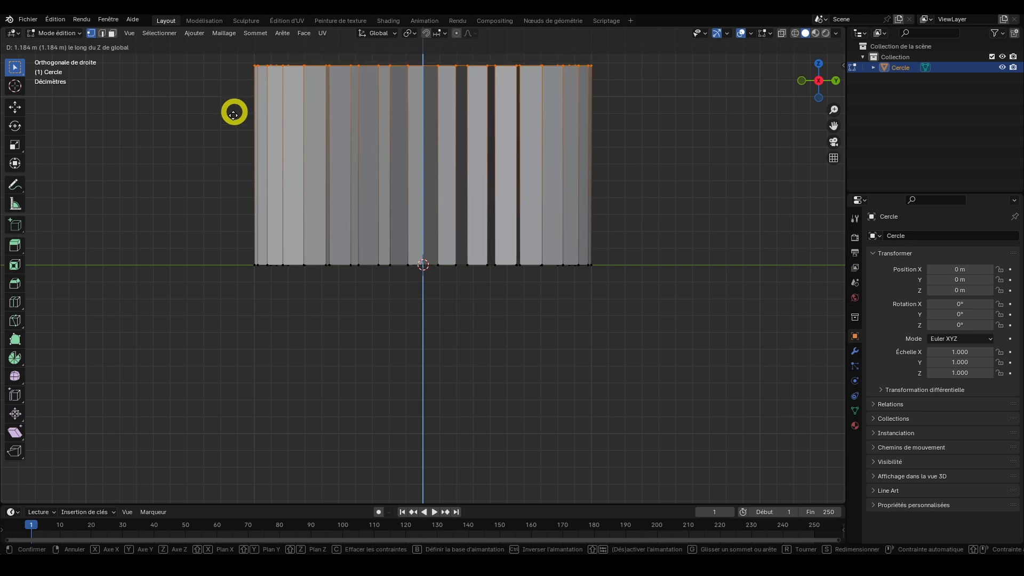
{"action": "left_click", "coordinate": [229, 117]}
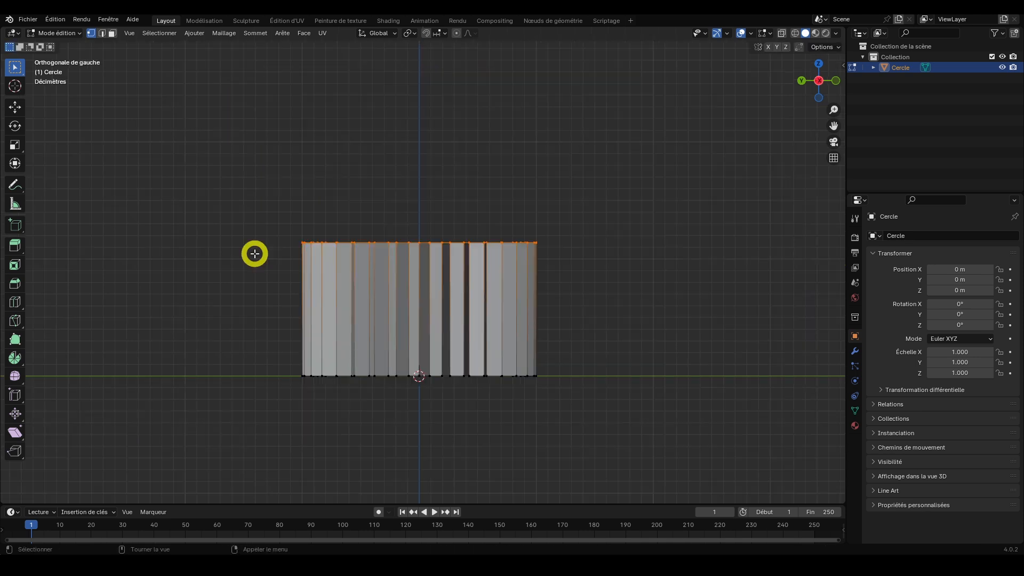
{"action": "key", "text": "s"}
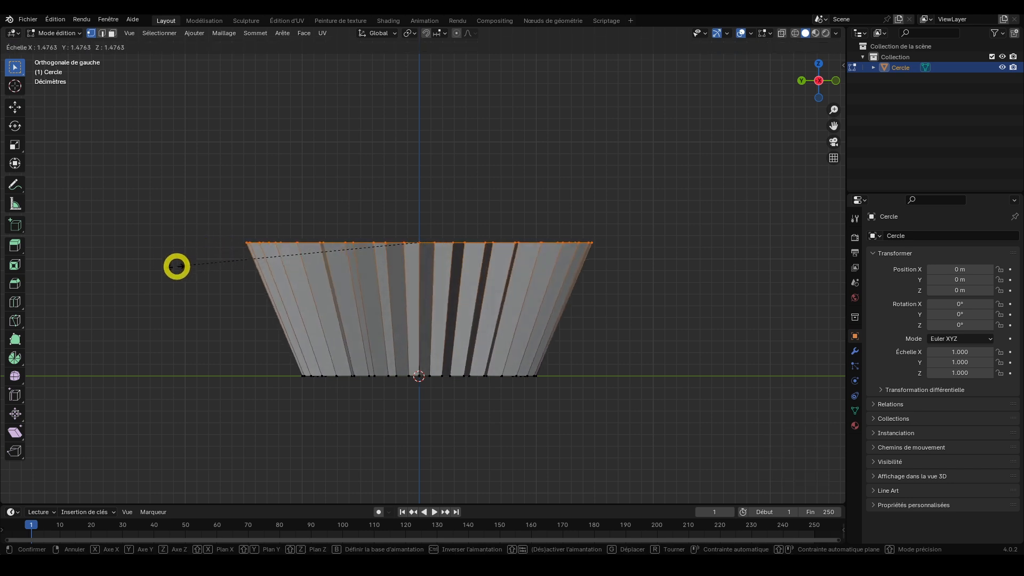
{"action": "left_click", "coordinate": [190, 227]}
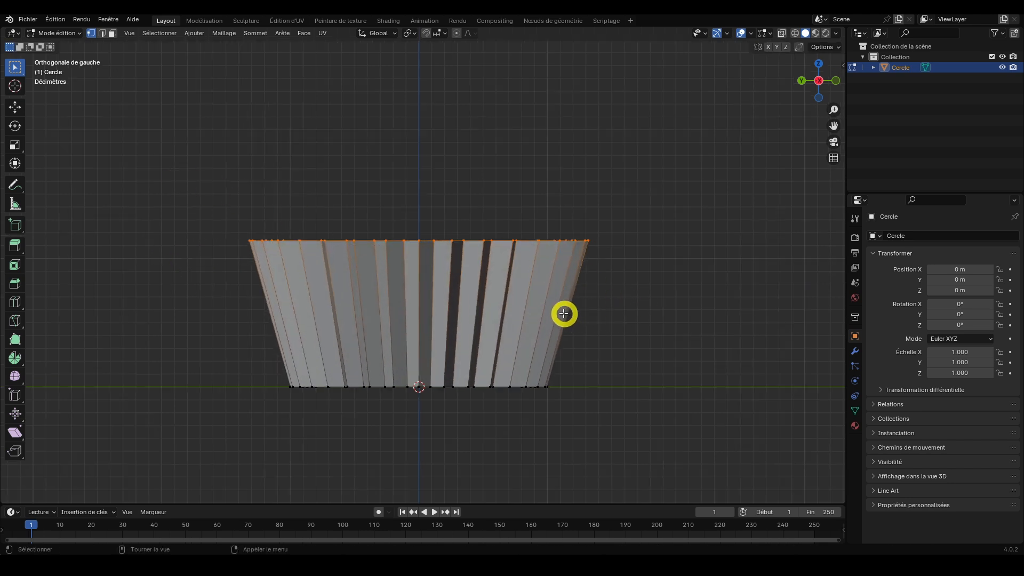
Add a single horizontal loop cut at mid-height of the walls and scale it inward to about 0.925.
{"action": "key", "text": "ctrl+r"}
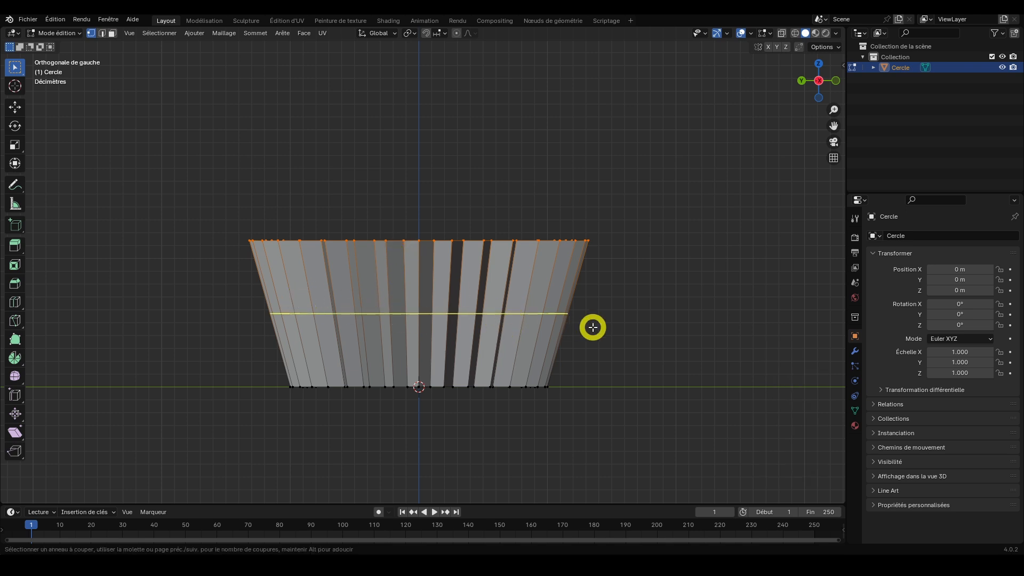
{"action": "scroll", "coordinate": [451, 317], "scroll_direction": "up", "scroll_amount": 3}
{"action": "scroll", "coordinate": [451, 317], "scroll_direction": "down", "scroll_amount": 3}
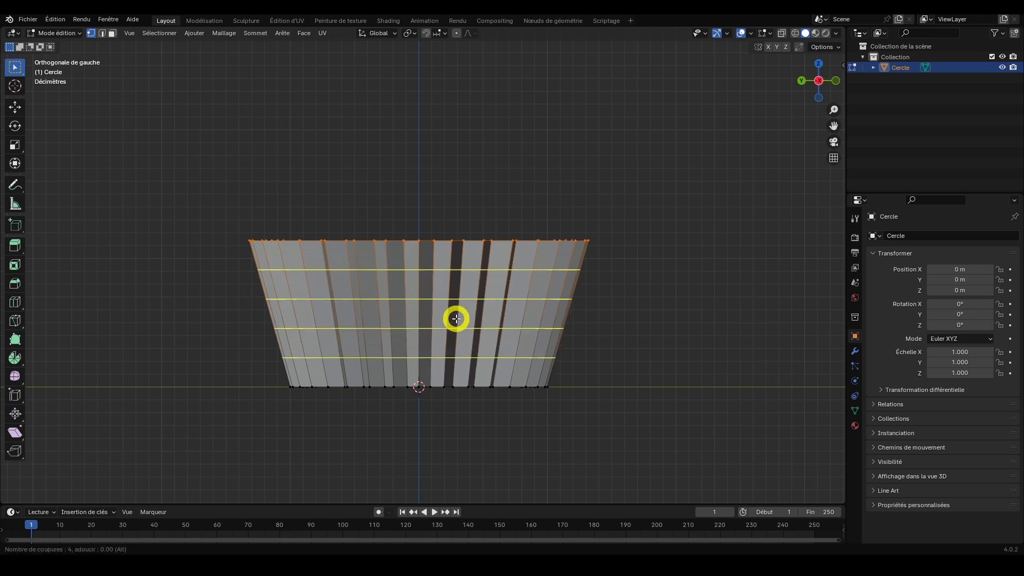
{"action": "left_click", "coordinate": [497, 321]}
{"action": "left_click", "coordinate": [497, 322]}
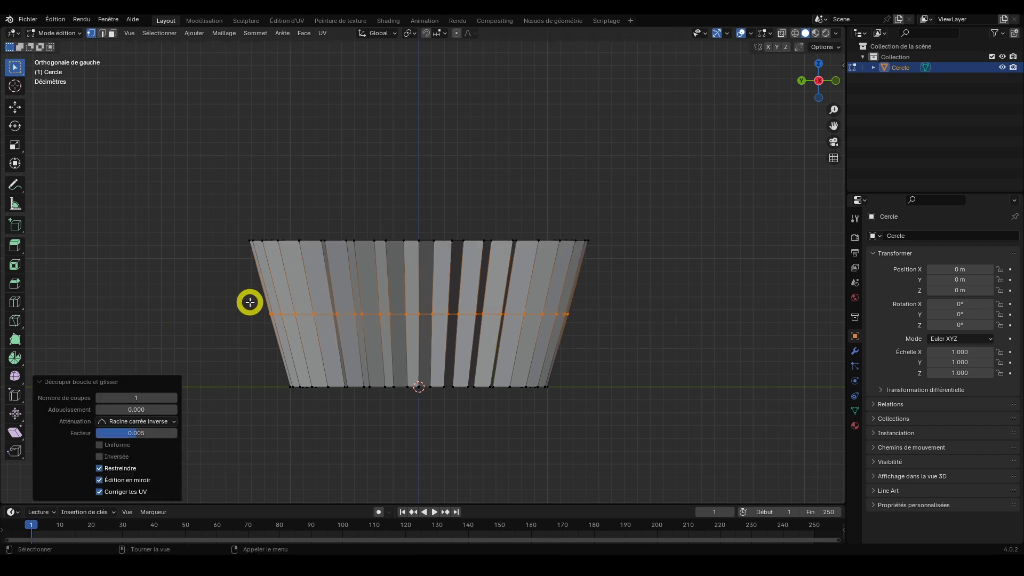
{"action": "key", "text": "s"}
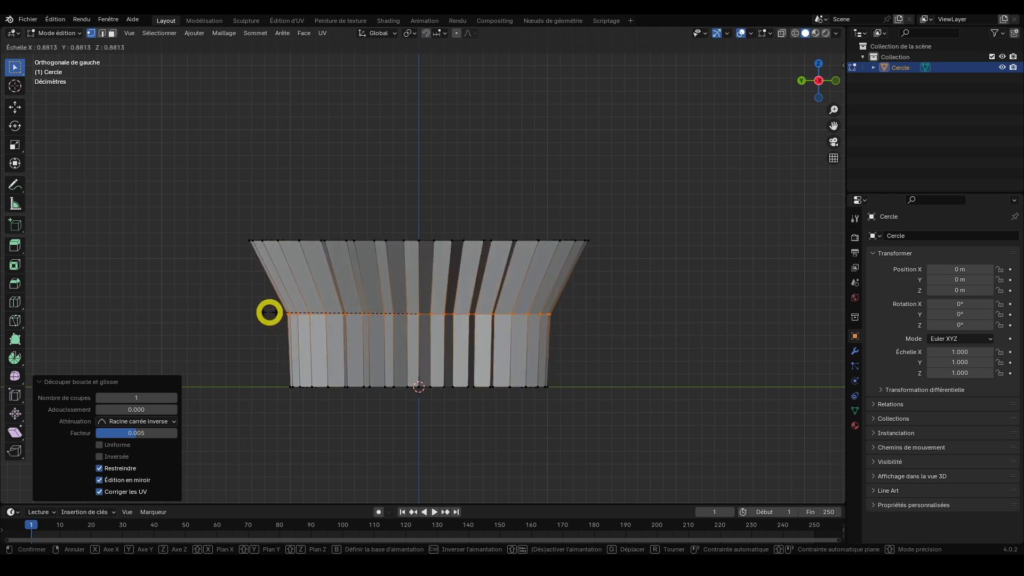
{"action": "left_click", "coordinate": [261, 313]}
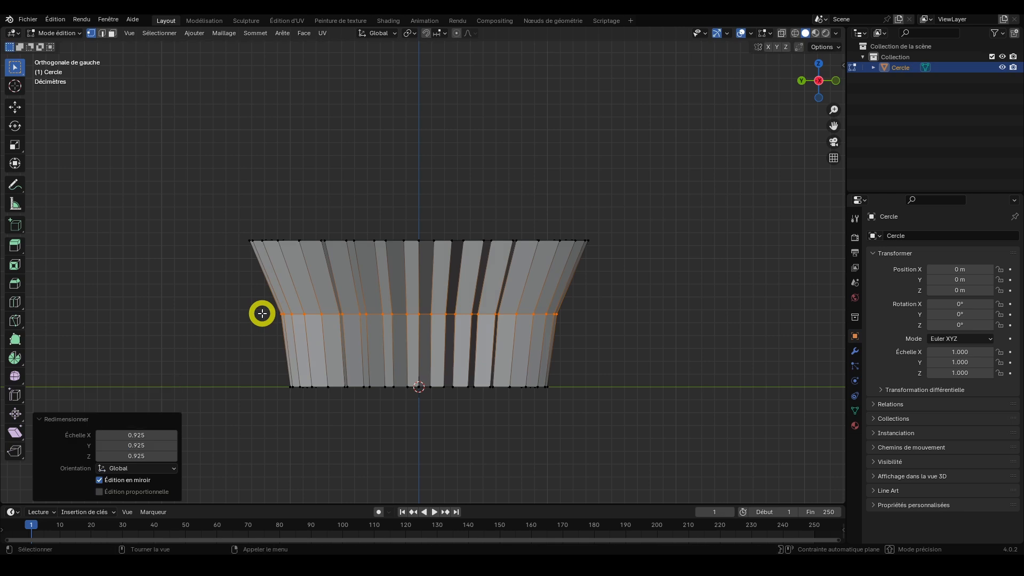
Bevel the middle edge loop with 5 segments and a width of about 0.24 m to curve the walls.
{"action": "scroll", "coordinate": [261, 313], "scroll_direction": "up", "scroll_amount": 1}
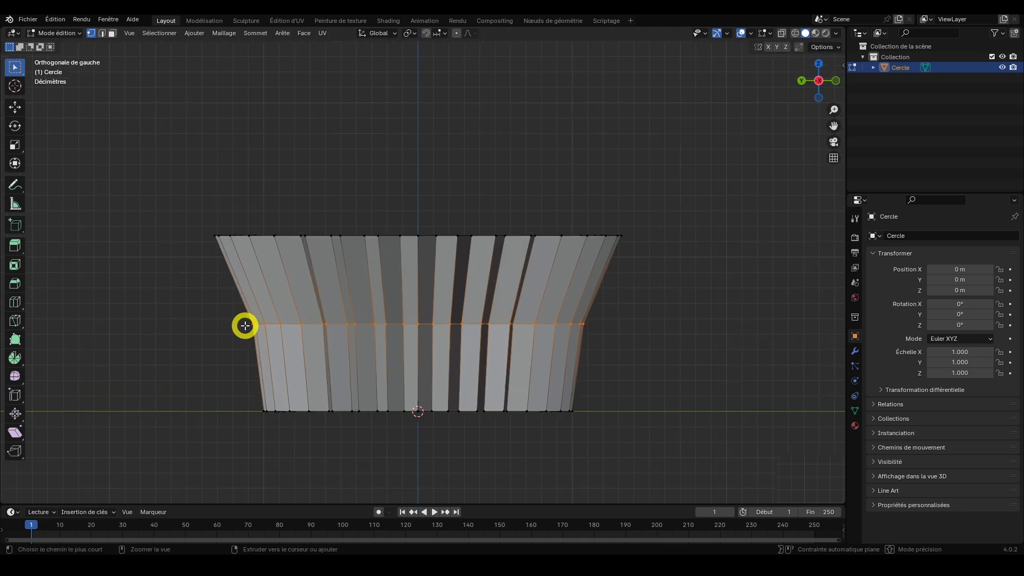
{"action": "key", "text": "ctrl+b"}
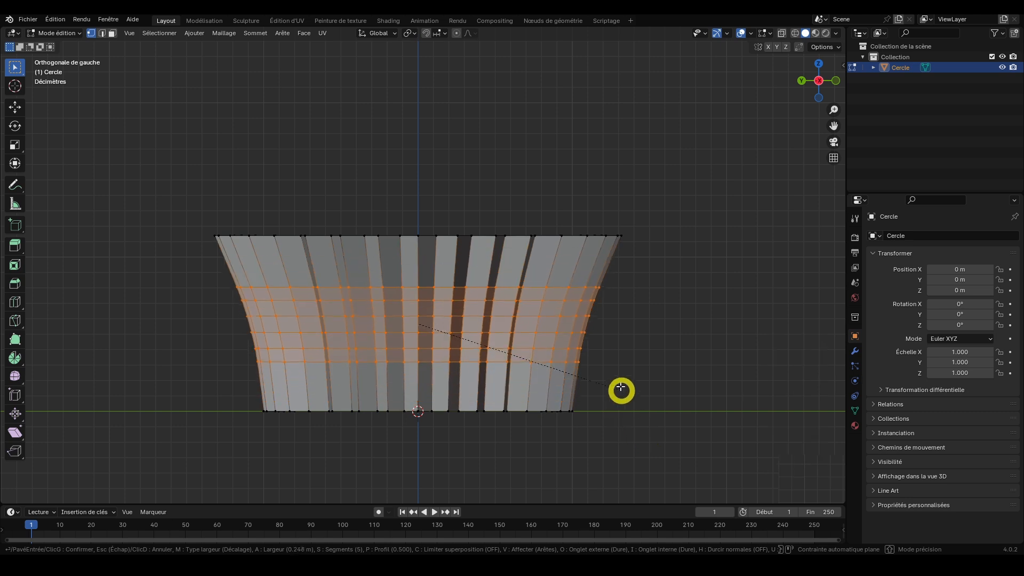
{"action": "scroll", "coordinate": [609, 378], "scroll_direction": "down", "scroll_amount": 8}
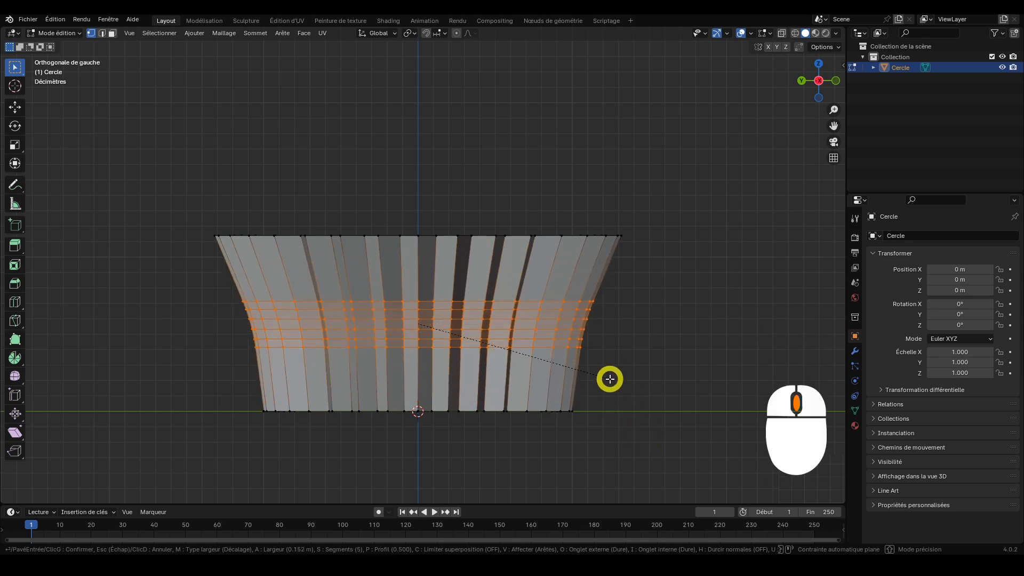
{"action": "scroll", "coordinate": [602, 431], "scroll_direction": "up", "scroll_amount": 5}
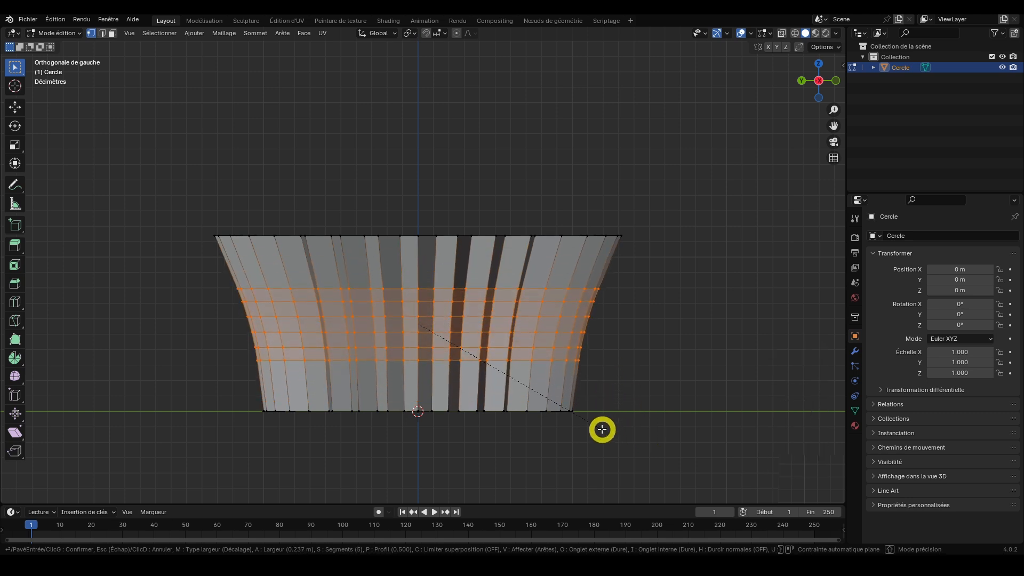
{"action": "left_click", "coordinate": [603, 422]}
{"action": "left_click", "coordinate": [603, 423]}
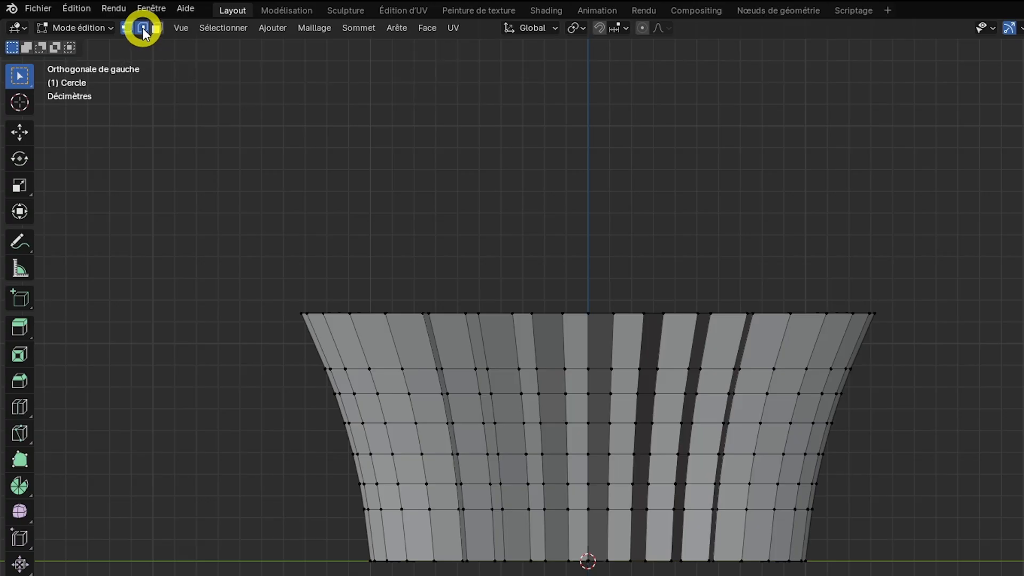
Switch to edge selection, select the open bottom edge loop and fill it with a face.
{"action": "left_click", "coordinate": [142, 28]}
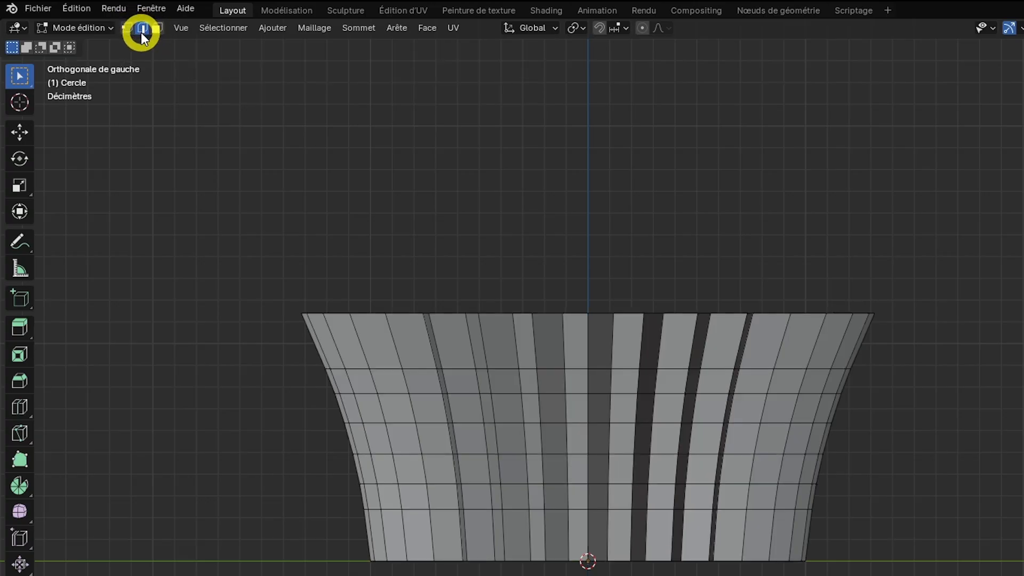
{"action": "mouse_move", "coordinate": [315, 493]}
{"action": "middle_mouse_down"}
{"action": "mouse_move", "coordinate": [311, 468]}
{"action": "mouse_move", "coordinate": [322, 485]}
{"action": "middle_mouse_up"}
{"action": "left_click_drag", "start_coordinate": [202, 465], "coordinate": [654, 397]}
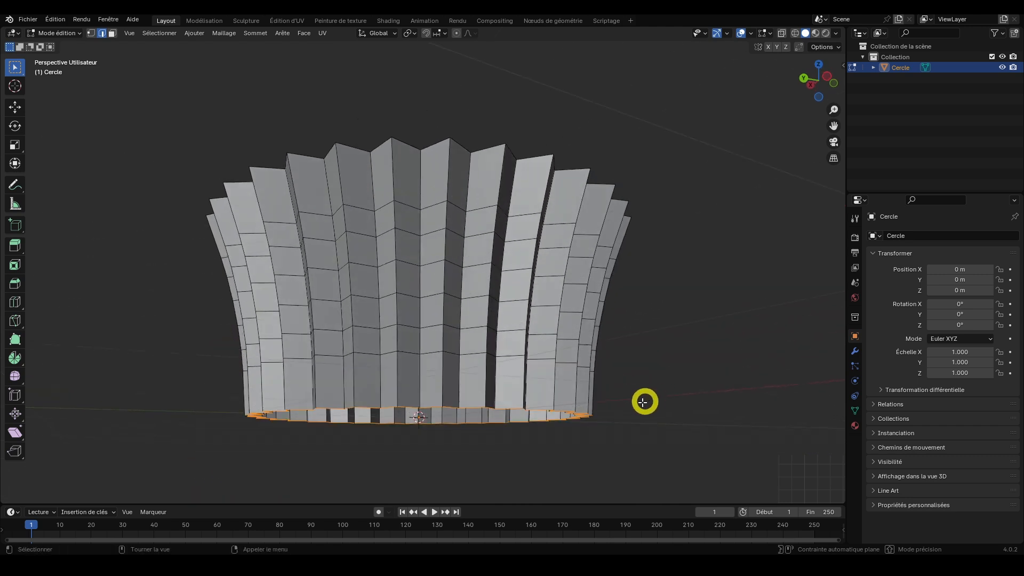
{"action": "left_click", "coordinate": [818, 96]}
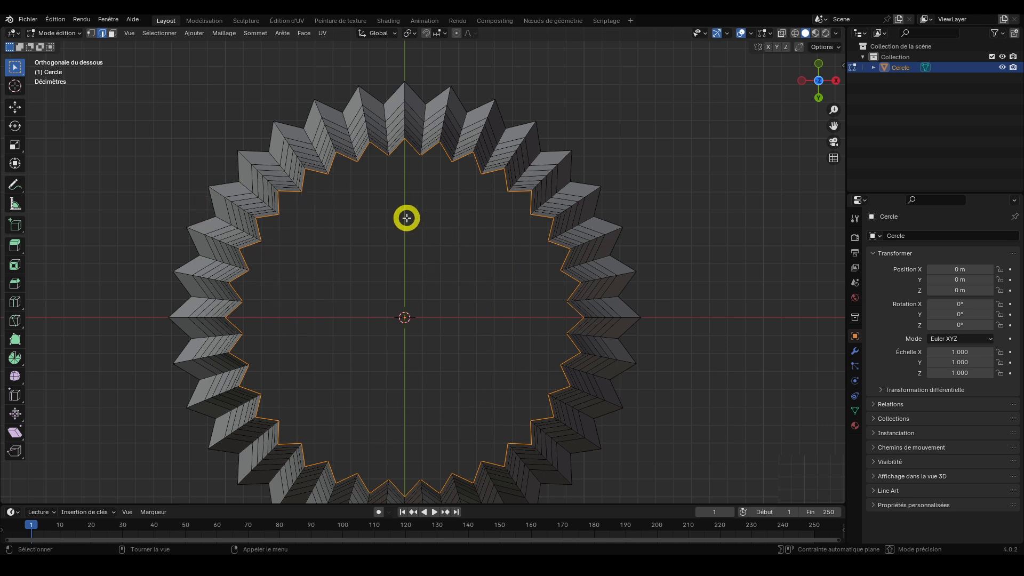
{"action": "key", "text": "f"}
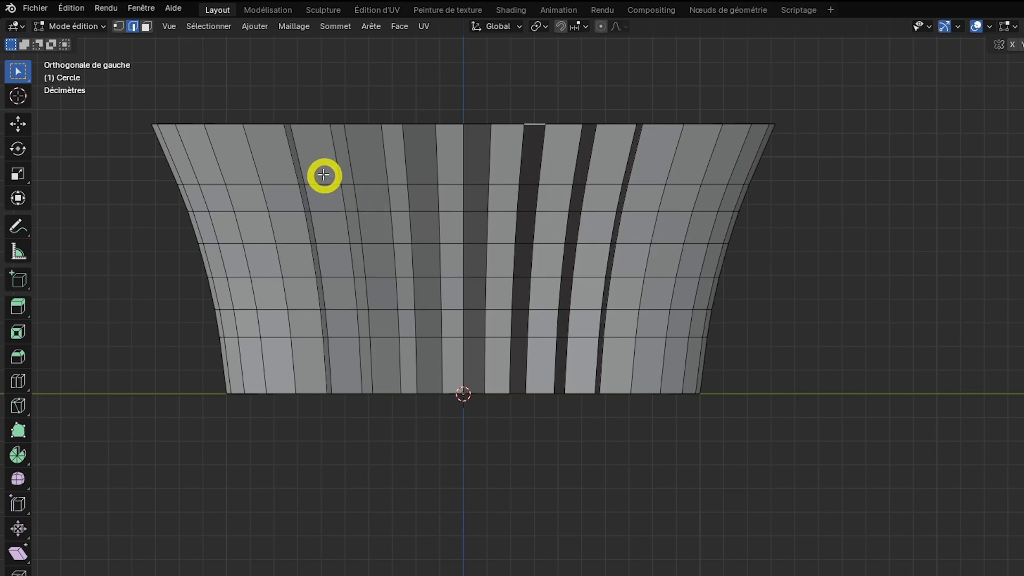
Return to Object mode and add a Bevel modifier to the pleated cup.
{"action": "left_click", "coordinate": [60, 34]}
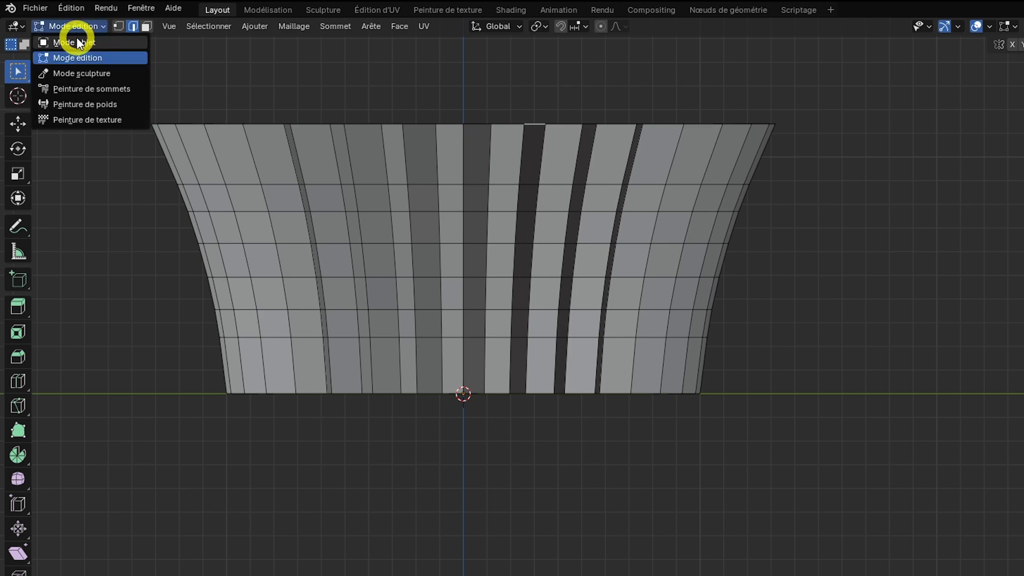
{"action": "left_click", "coordinate": [74, 42]}
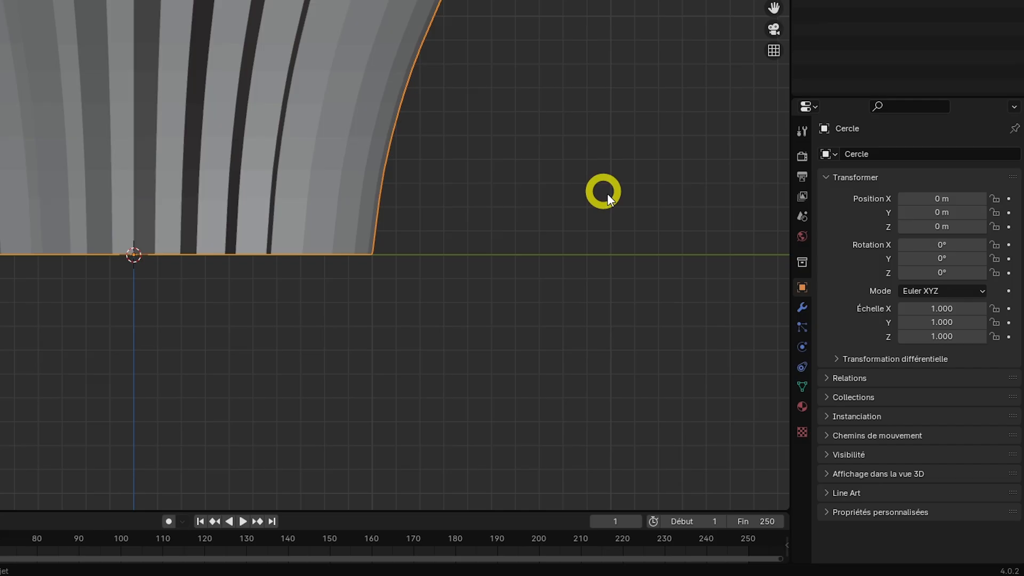
{"action": "left_click", "coordinate": [803, 308]}
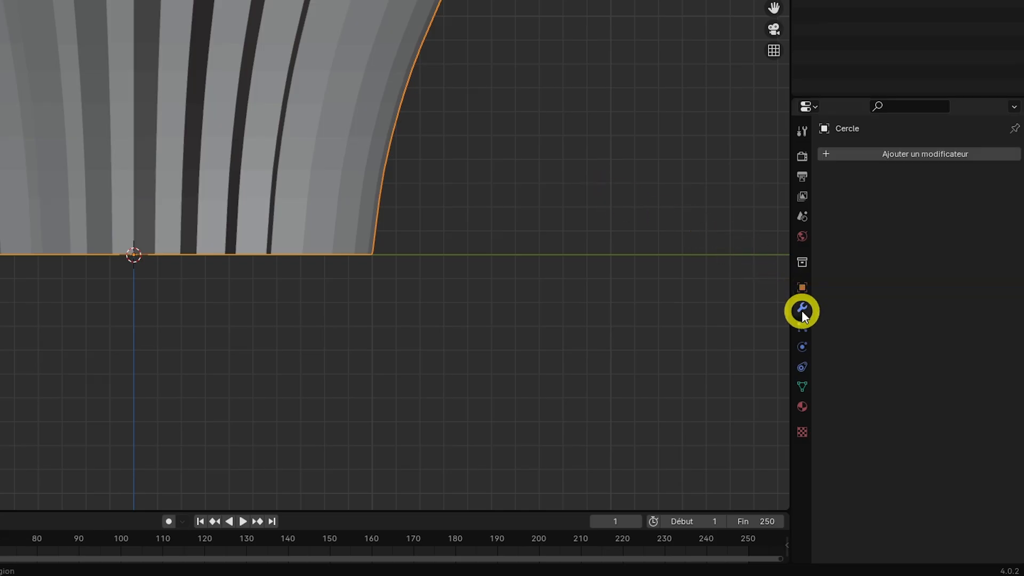
{"action": "left_click", "coordinate": [881, 152]}
{"action": "left_click", "coordinate": [877, 148]}
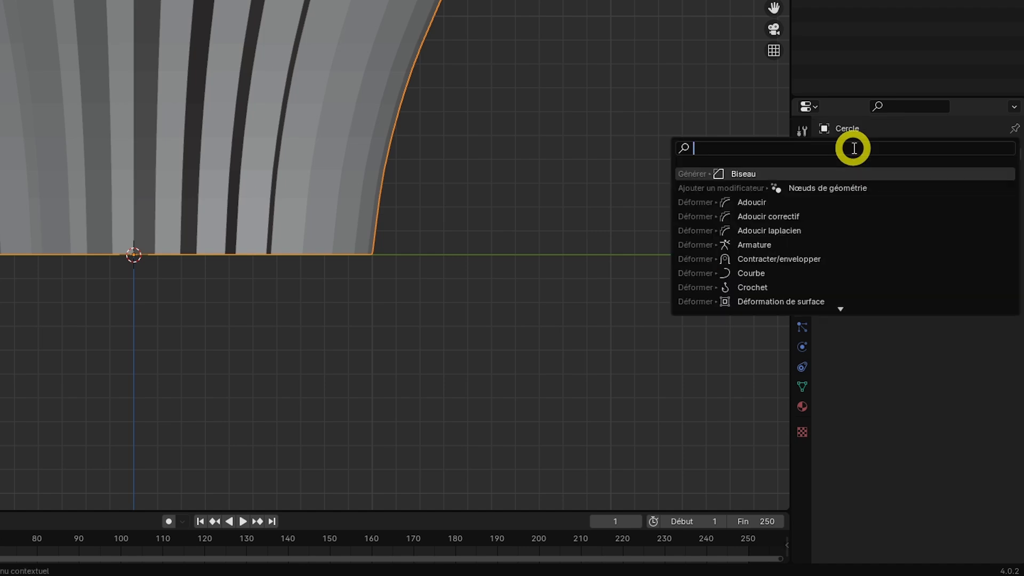
{"action": "left_click", "coordinate": [744, 173]}
Set the cup's Bevel modifier to an amount of 0.03 m with 7 segments.
{"action": "left_click", "coordinate": [960, 226]}
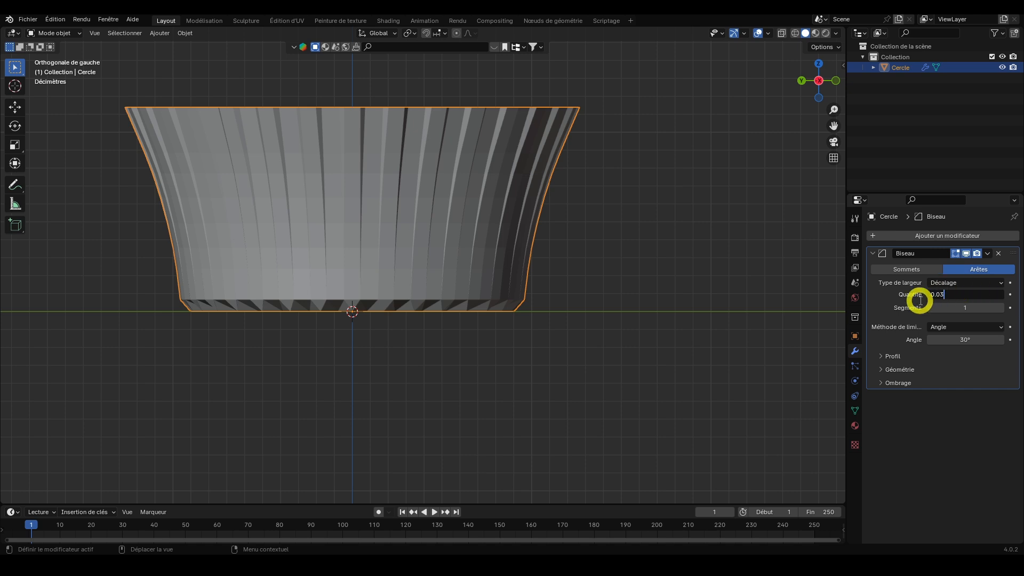
{"action": "key", "text": "Return"}
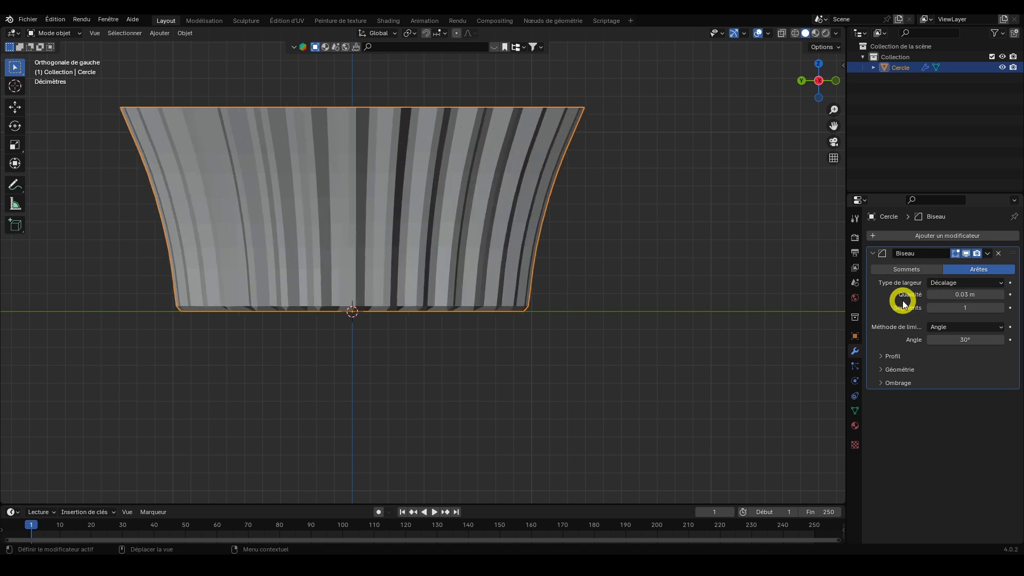
{"action": "left_click", "coordinate": [1000, 308]}
{"action": "left_click", "coordinate": [1000, 308]}
{"action": "left_click", "coordinate": [1000, 308]}
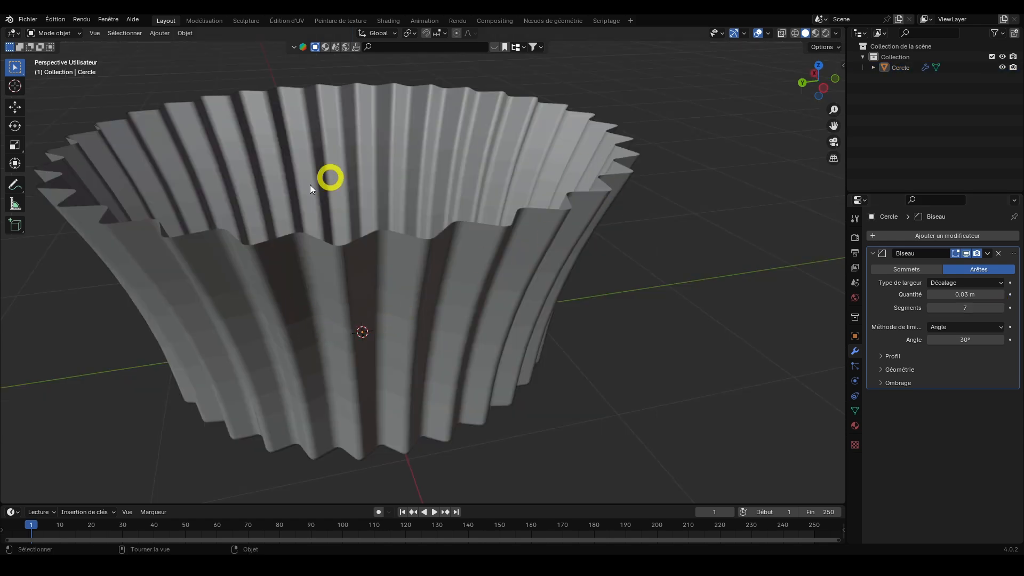
{"action": "scroll", "coordinate": [318, 315], "scroll_direction": "up", "scroll_amount": 6}
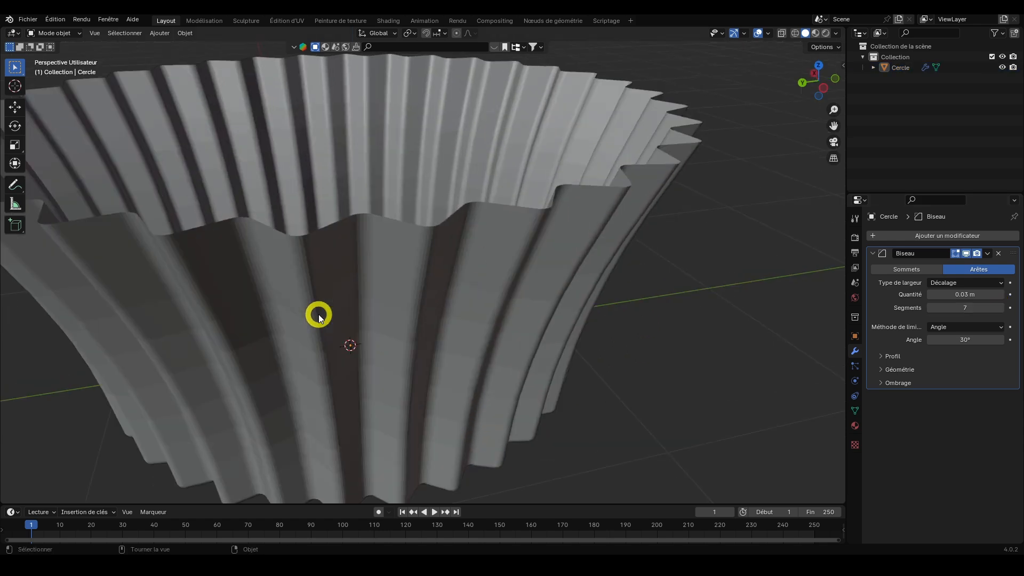
{"action": "scroll", "coordinate": [420, 214], "scroll_direction": "down", "scroll_amount": 7}
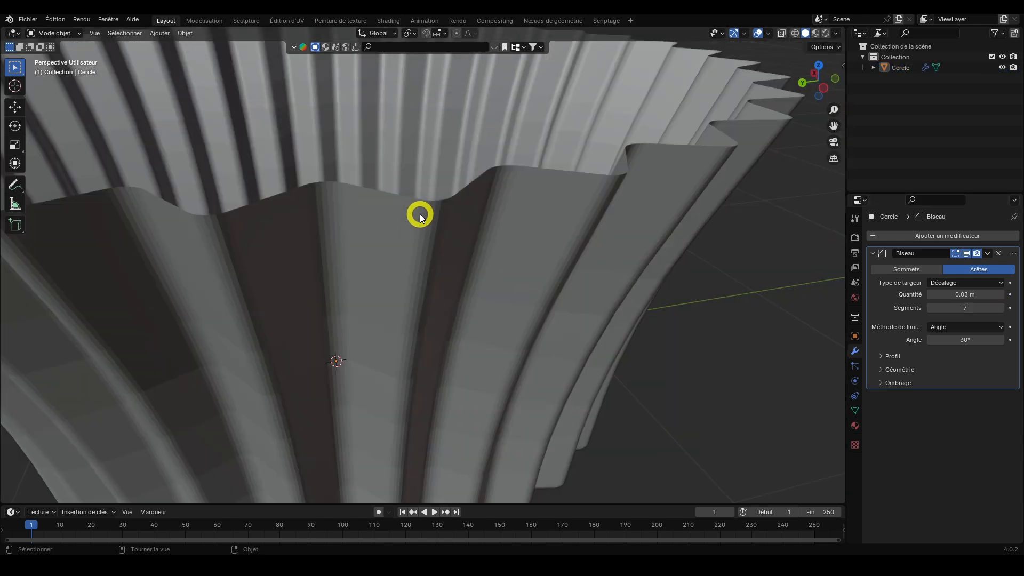
Select the pleated cup and apply auto smooth shading to it.
{"action": "left_click", "coordinate": [416, 279]}
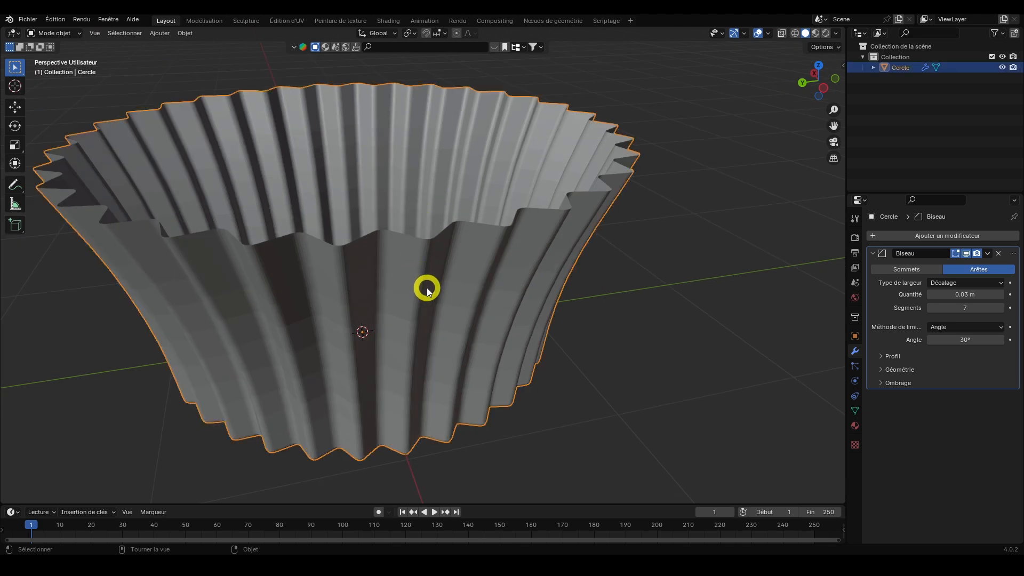
{"action": "right_click", "coordinate": [427, 288]}
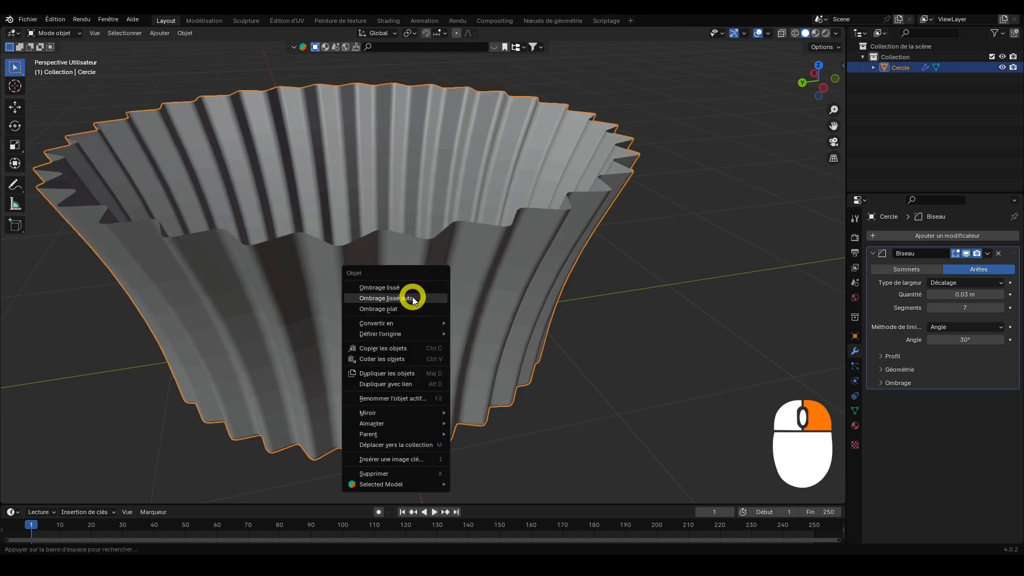
{"action": "left_click", "coordinate": [412, 296]}
{"action": "middle_click_drag", "start_coordinate": [411, 296], "coordinate": [313, 125]}
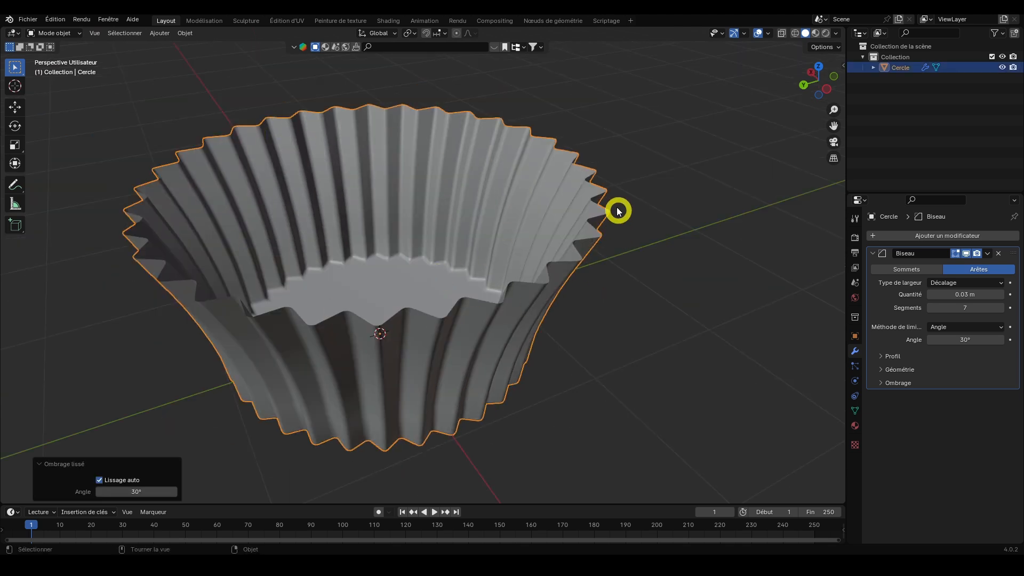
{"action": "scroll", "coordinate": [551, 274], "scroll_direction": "up", "scroll_amount": 2}
{"action": "scroll", "coordinate": [546, 308], "scroll_direction": "down", "scroll_amount": 2}
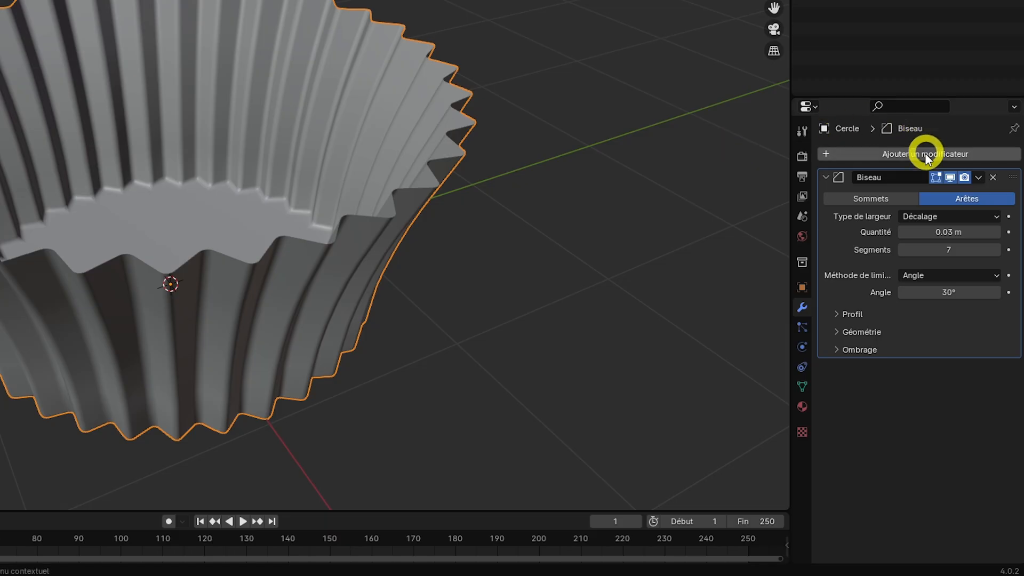
Add a Solidify modifier to the cup and set its thickness to 0.02 m.
{"action": "left_click", "coordinate": [948, 233]}
{"action": "key", "text": "space"}
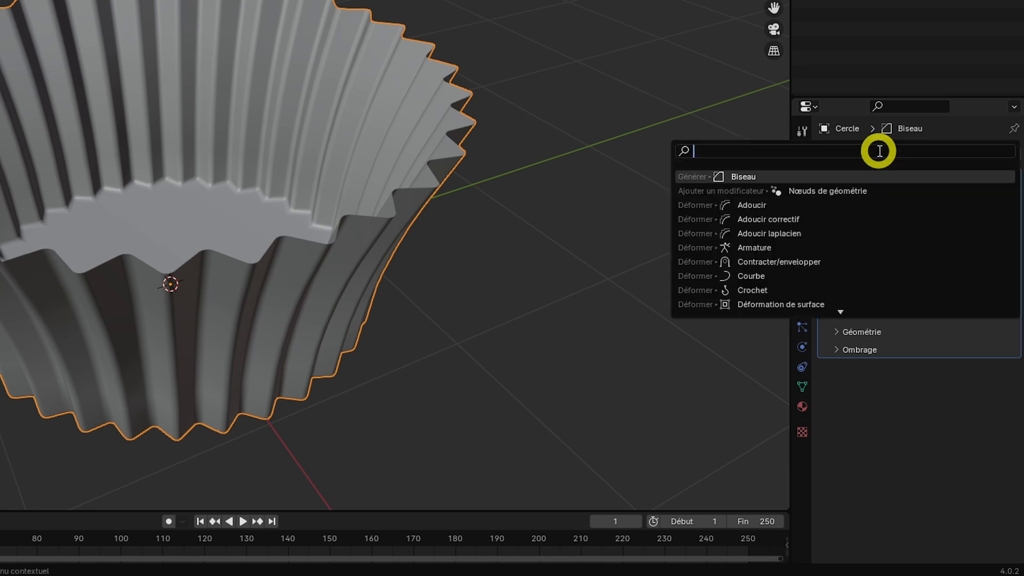
{"action": "type", "text": "sol"}
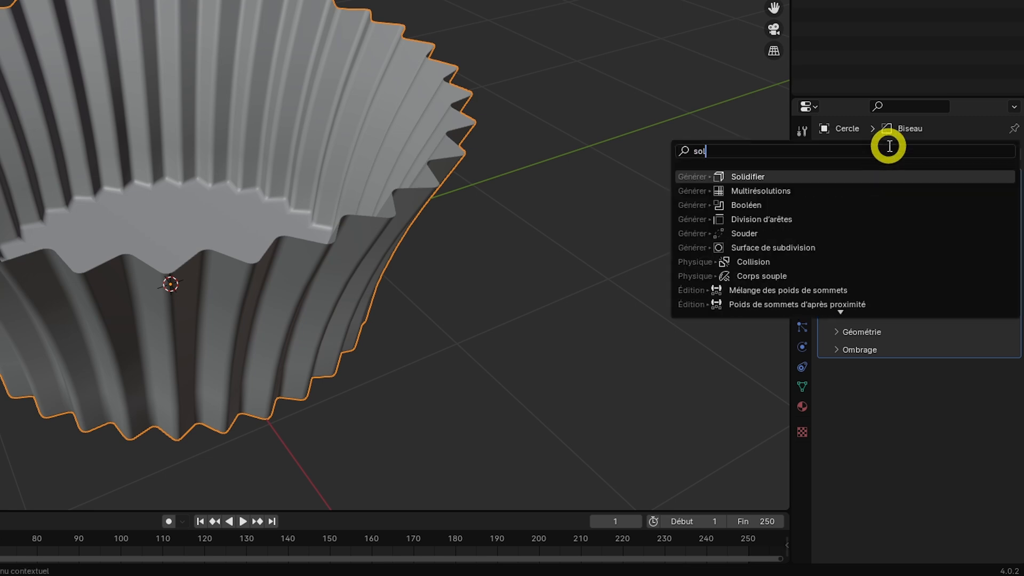
{"action": "left_click", "coordinate": [821, 176]}
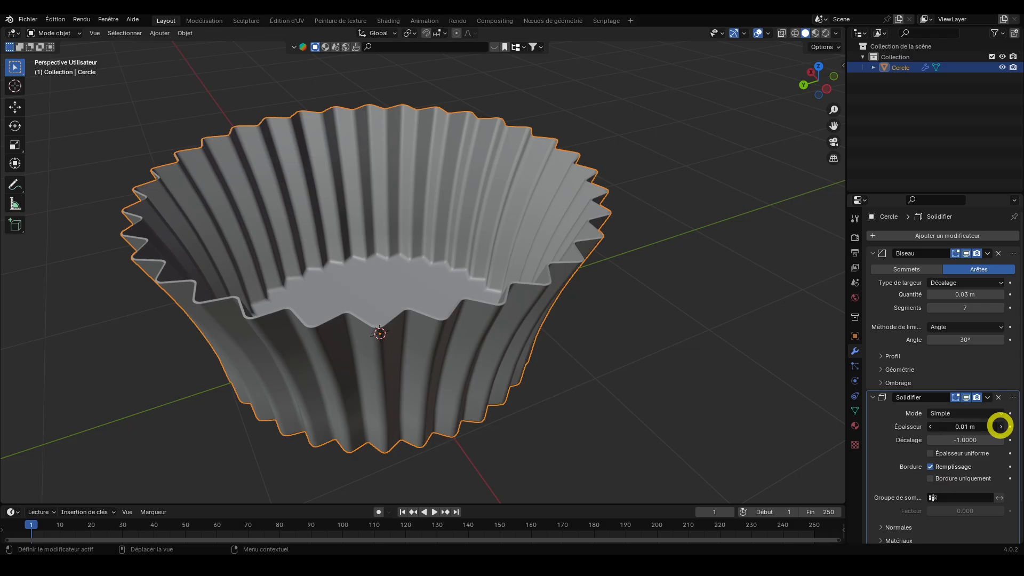
{"action": "left_click", "coordinate": [1001, 426]}
{"action": "left_click", "coordinate": [1000, 426]}
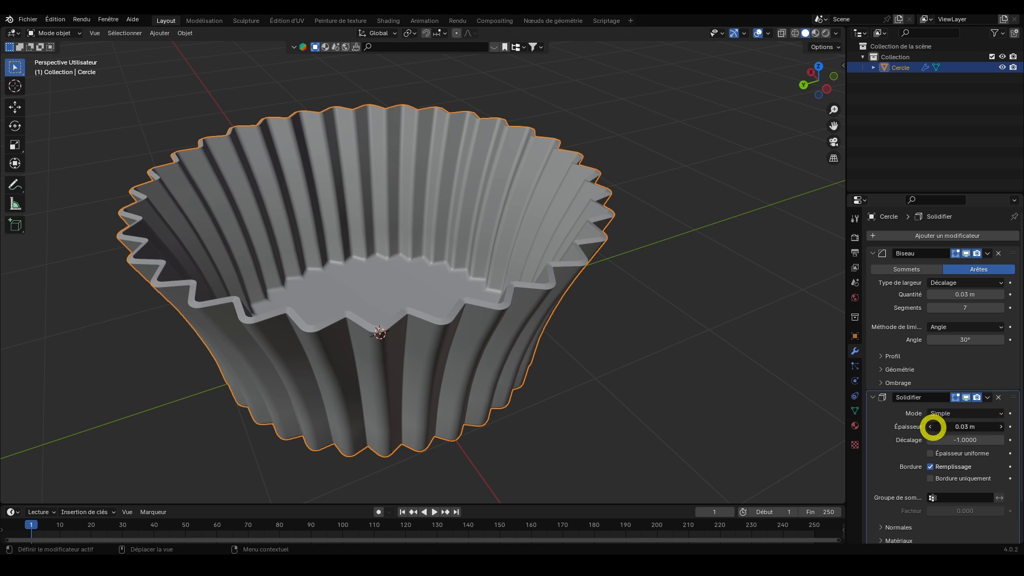
{"action": "left_click", "coordinate": [930, 427]}
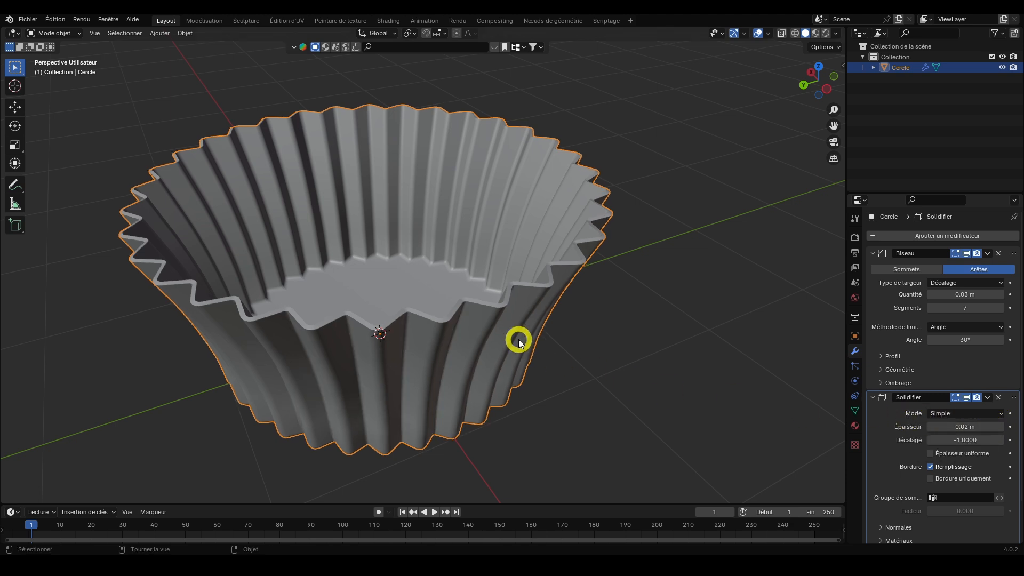
{"action": "left_click", "coordinate": [571, 356]}
Add a UV sphere of 1 m radius with 32 segments and 16 rings at the scene origin.
{"action": "middle_click_drag", "start_coordinate": [571, 356], "coordinate": [459, 313]}
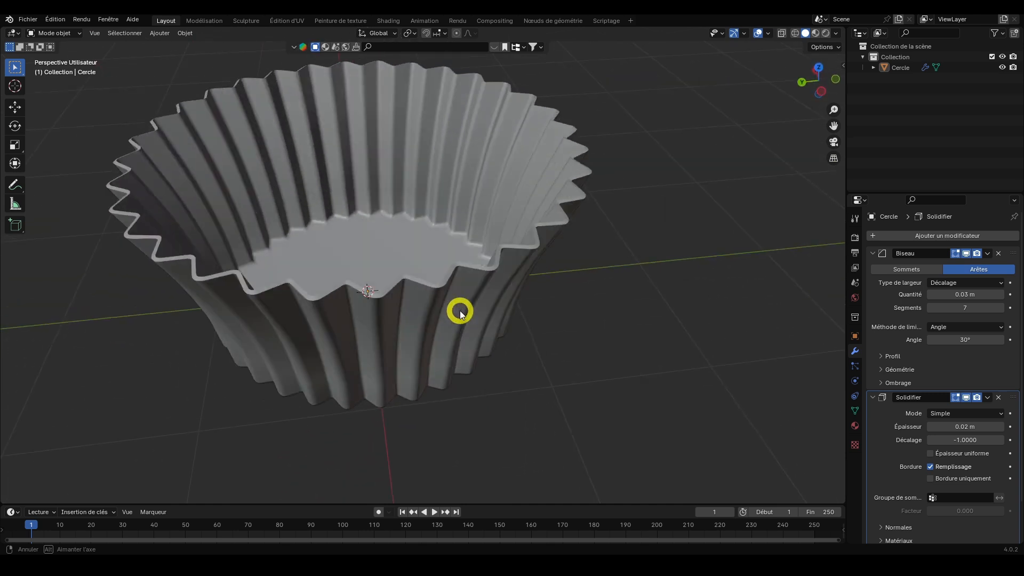
{"action": "key", "text": "shift+a"}
{"action": "mouse_move", "coordinate": [239, 277]}
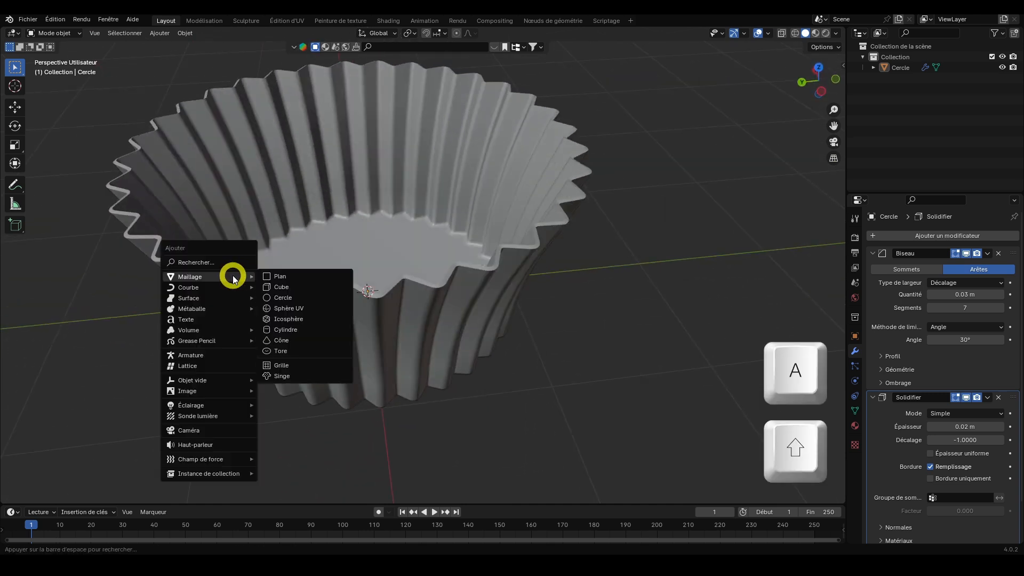
{"action": "left_click", "coordinate": [288, 311]}
{"action": "middle_click_drag", "start_coordinate": [299, 290], "coordinate": [291, 248]}
From the side, enlarge the sphere to nearly the cup's rim width, raise it into the opening and flatten it along Z by about 0.73.
{"action": "left_click", "coordinate": [816, 81]}
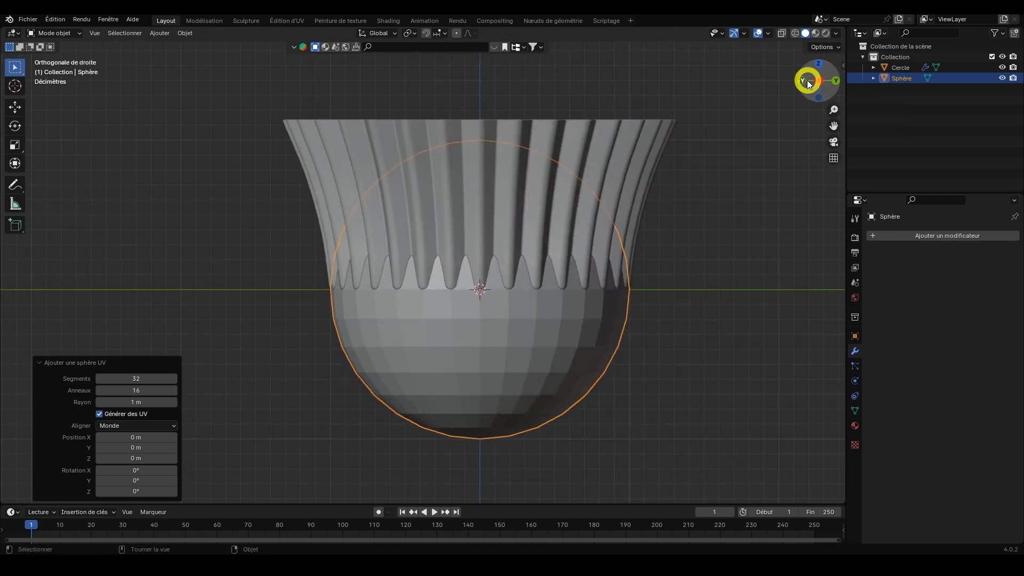
{"action": "key", "text": "s"}
{"action": "left_click", "coordinate": [651, 459]}
{"action": "key", "text": "s"}
{"action": "key", "text": "z"}
{"action": "left_click", "coordinate": [528, 229]}
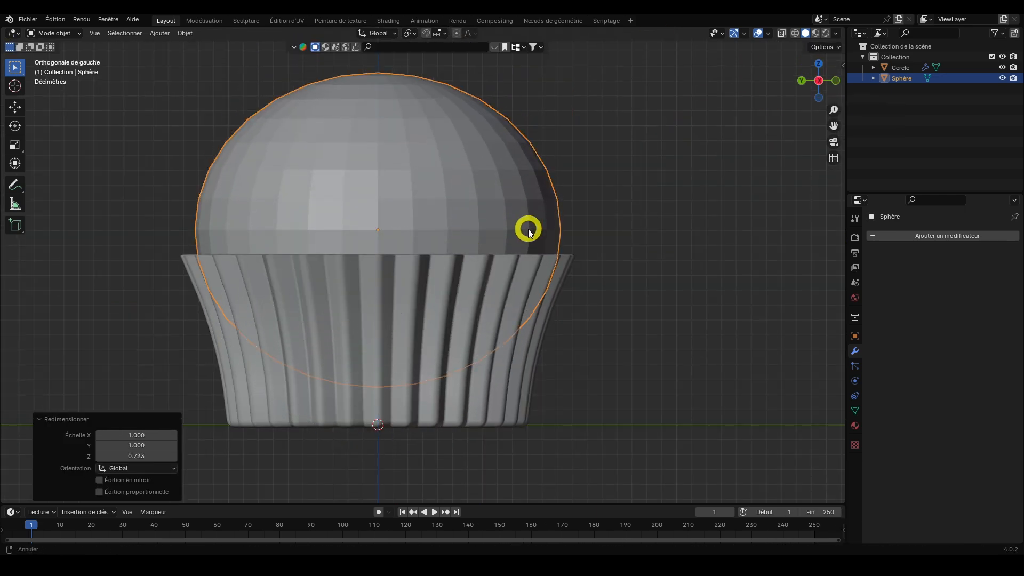
Flatten the sphere further along Z and lower it slightly so only a shallow dome rises above the cup rim.
{"action": "middle_click_drag", "start_coordinate": [528, 229], "coordinate": [507, 237]}
{"action": "key", "text": "s"}
{"action": "key", "text": "z"}
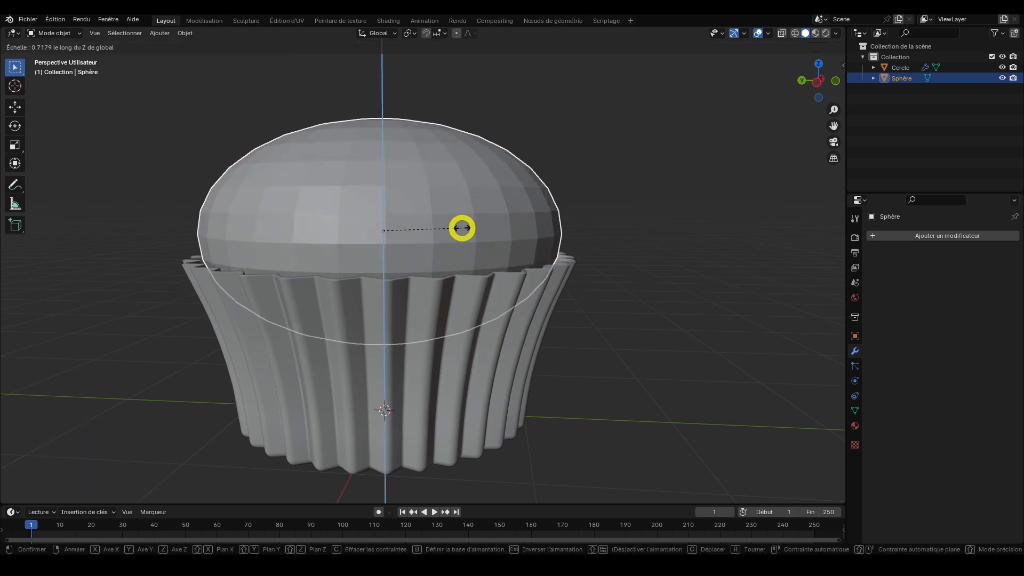
{"action": "left_click", "coordinate": [455, 230]}
{"action": "key", "text": "g"}
{"action": "key", "text": "z"}
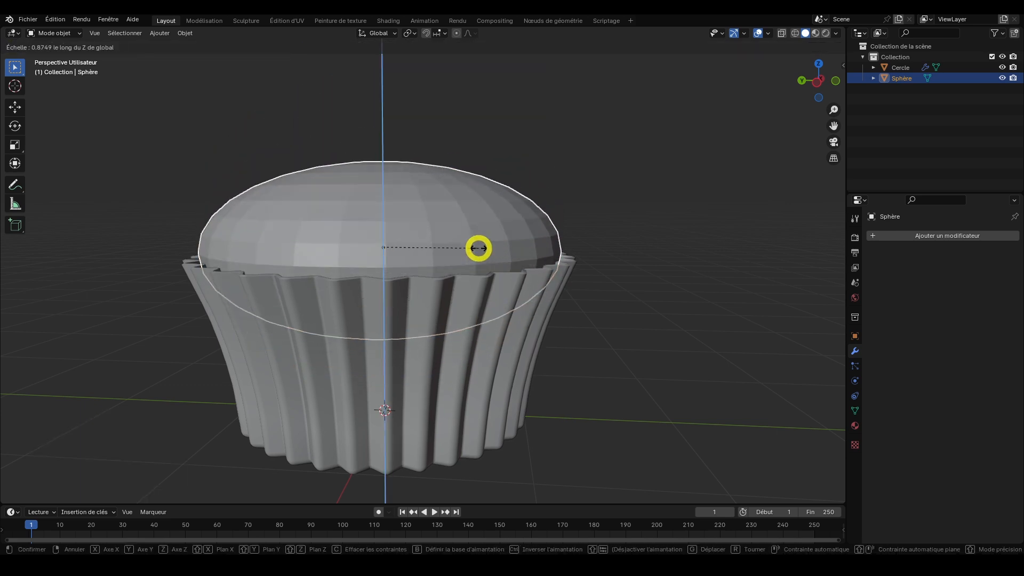
{"action": "left_click", "coordinate": [578, 251]}
{"action": "left_click", "coordinate": [585, 245]}
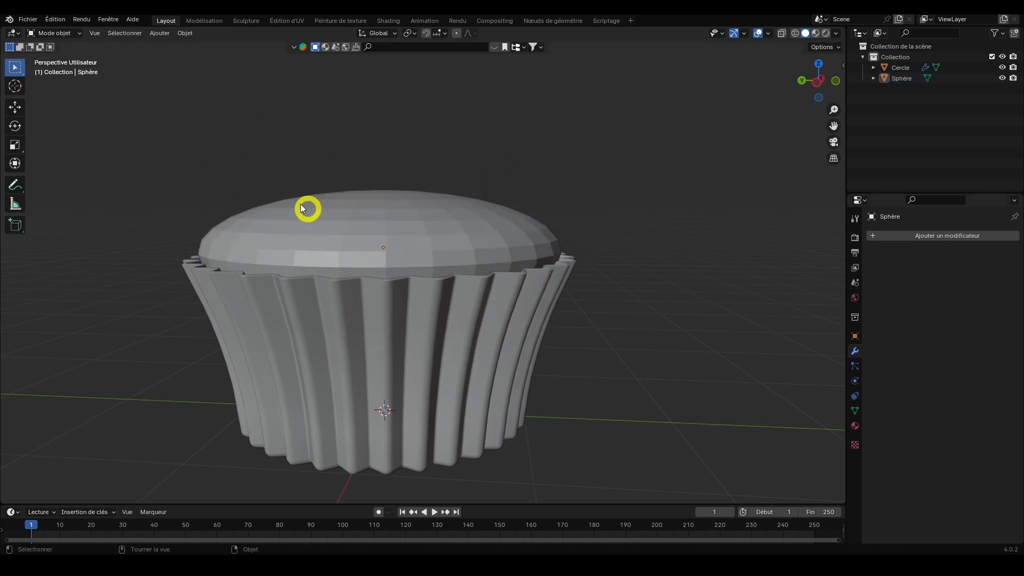
Select the flattened sphere and add a Subdivision Surface modifier to it.
{"action": "left_click", "coordinate": [275, 209]}
{"action": "scroll", "coordinate": [449, 246], "scroll_direction": "up", "scroll_amount": 5}
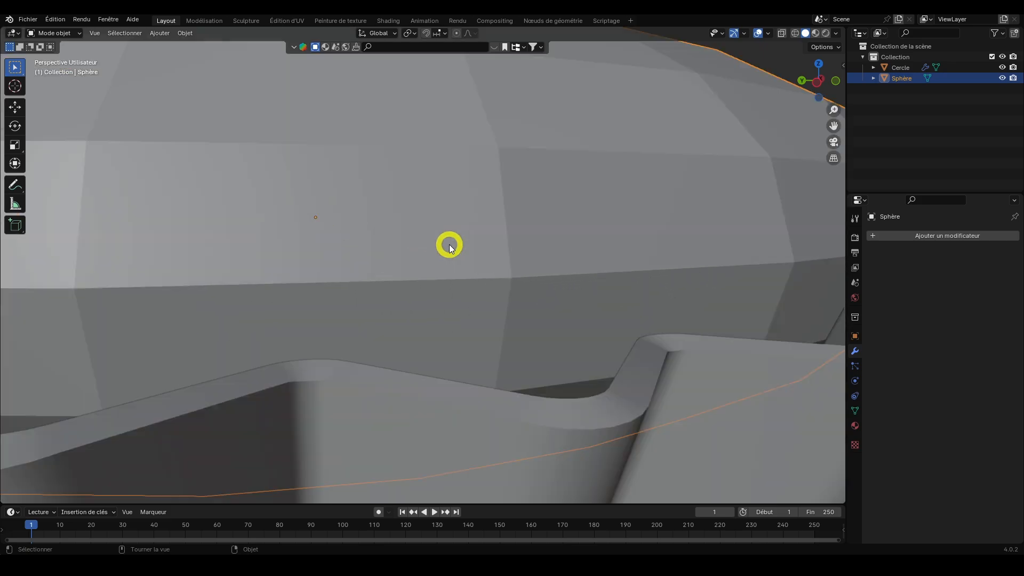
{"action": "scroll", "coordinate": [449, 247], "scroll_direction": "down", "scroll_amount": 5}
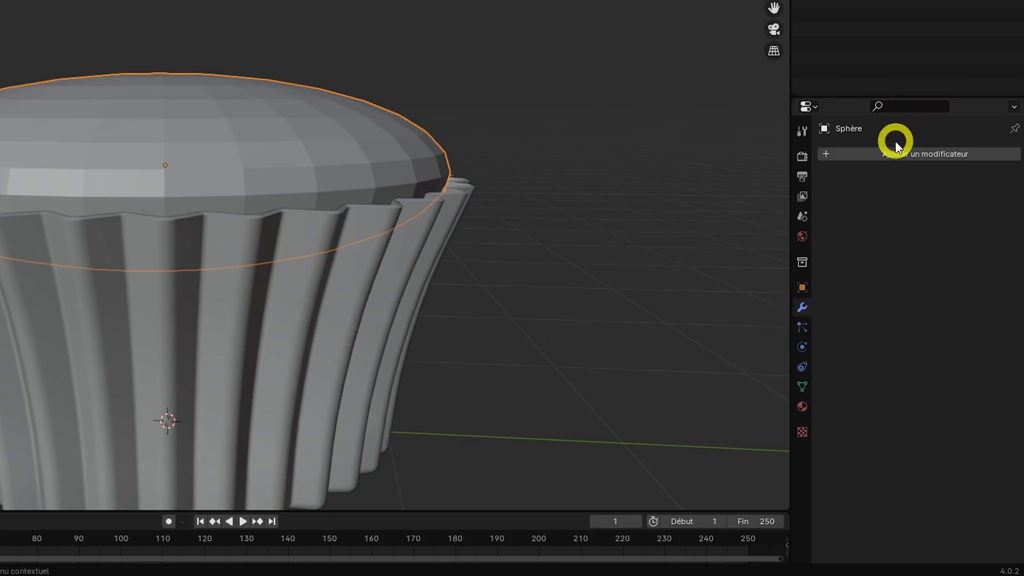
{"action": "left_click", "coordinate": [895, 146]}
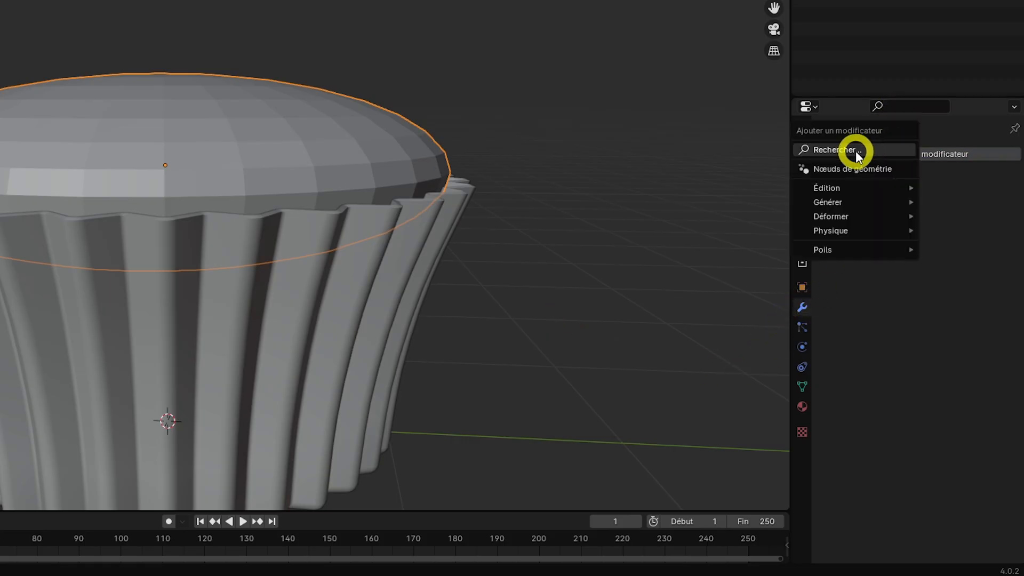
{"action": "left_click", "coordinate": [855, 152]}
{"action": "type", "text": "fa"}
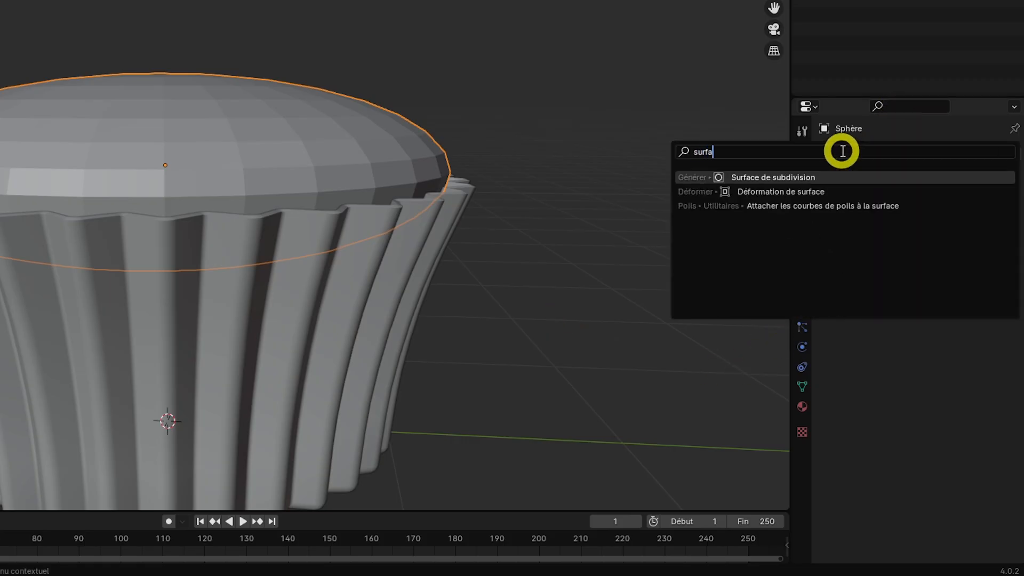
{"action": "left_click", "coordinate": [820, 179]}
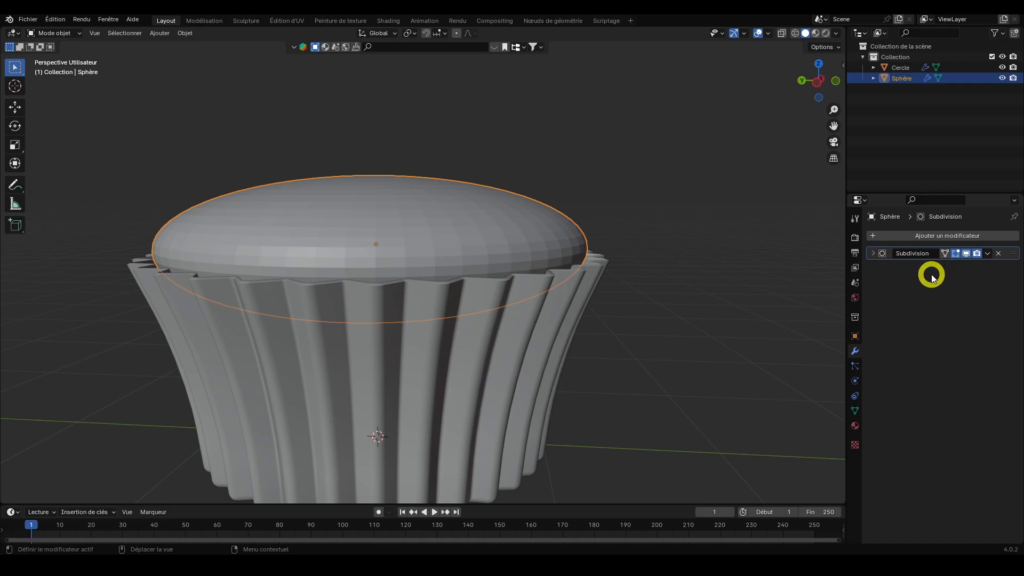
Set both the viewport and render levels of the sphere's Subdivision modifier to 3.
{"action": "left_click", "coordinate": [872, 253]}
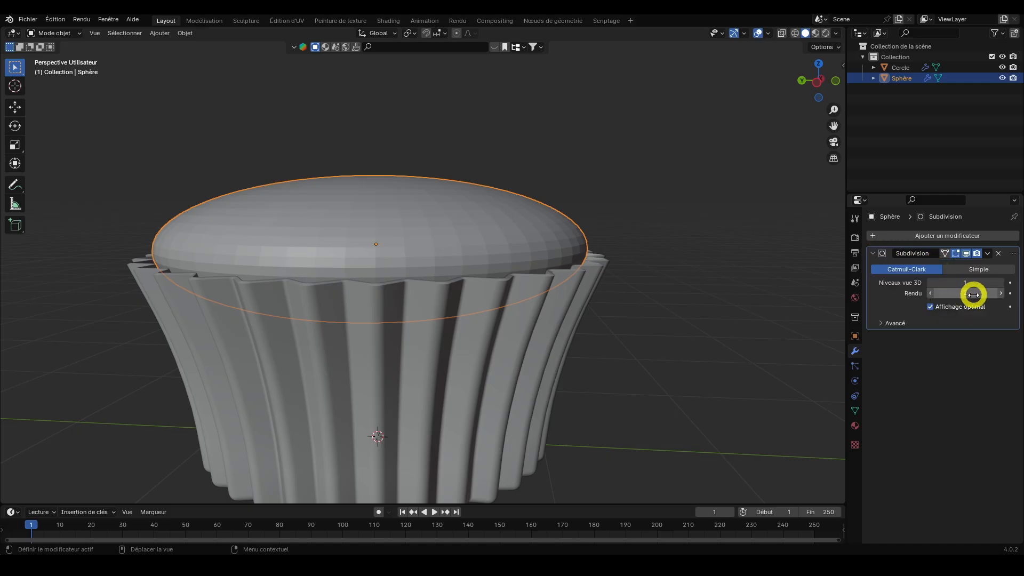
{"action": "left_click", "coordinate": [971, 282]}
{"action": "type", "text": "3"}
{"action": "key", "text": "Return"}
{"action": "left_click", "coordinate": [967, 293]}
{"action": "type", "text": "3"}
{"action": "key", "text": "Return"}
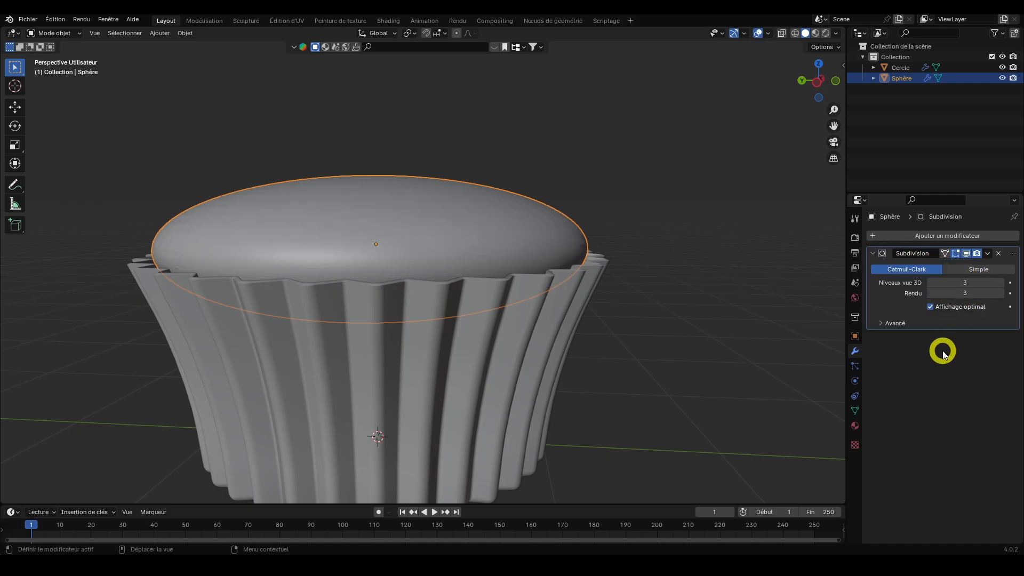
Apply auto smooth shading to the flattened sphere on the cup.
{"action": "scroll", "coordinate": [383, 232], "scroll_direction": "up", "scroll_amount": 2}
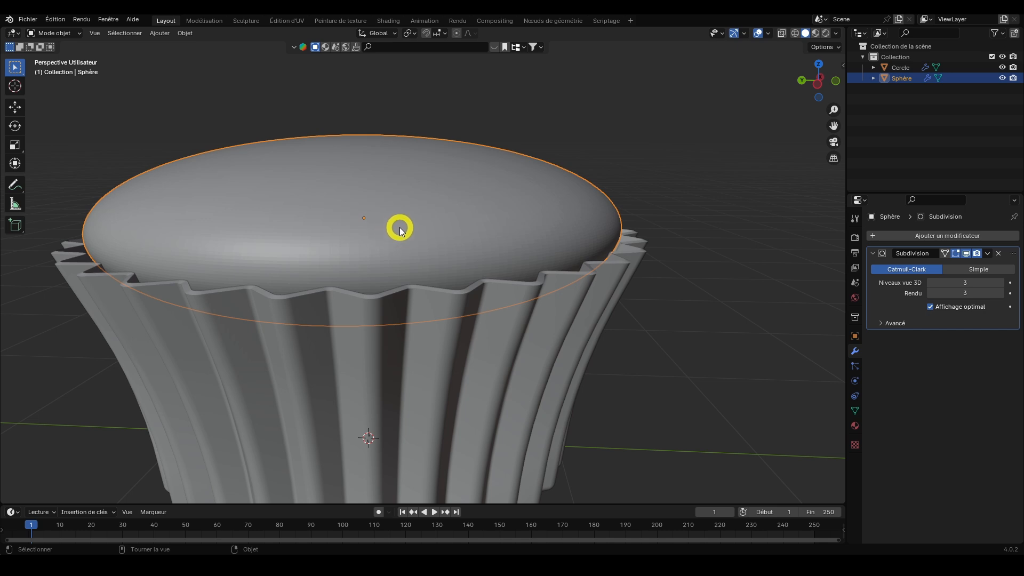
{"action": "right_click", "coordinate": [651, 183]}
{"action": "left_click", "coordinate": [623, 167]}
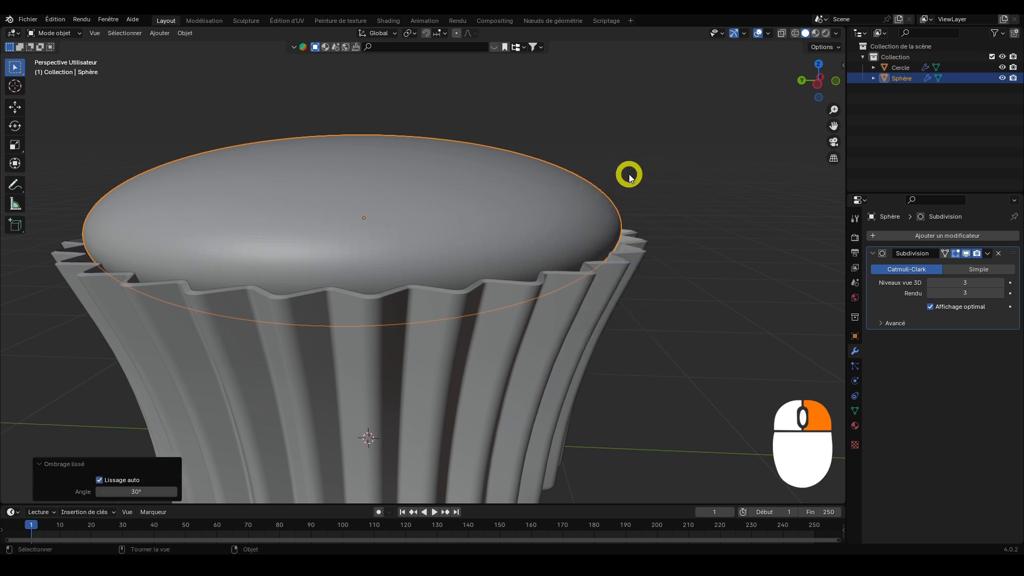
{"action": "scroll", "coordinate": [432, 246], "scroll_direction": "up", "scroll_amount": 6}
{"action": "scroll", "coordinate": [437, 245], "scroll_direction": "up", "scroll_amount": 2}
{"action": "scroll", "coordinate": [437, 245], "scroll_direction": "down", "scroll_amount": 6}
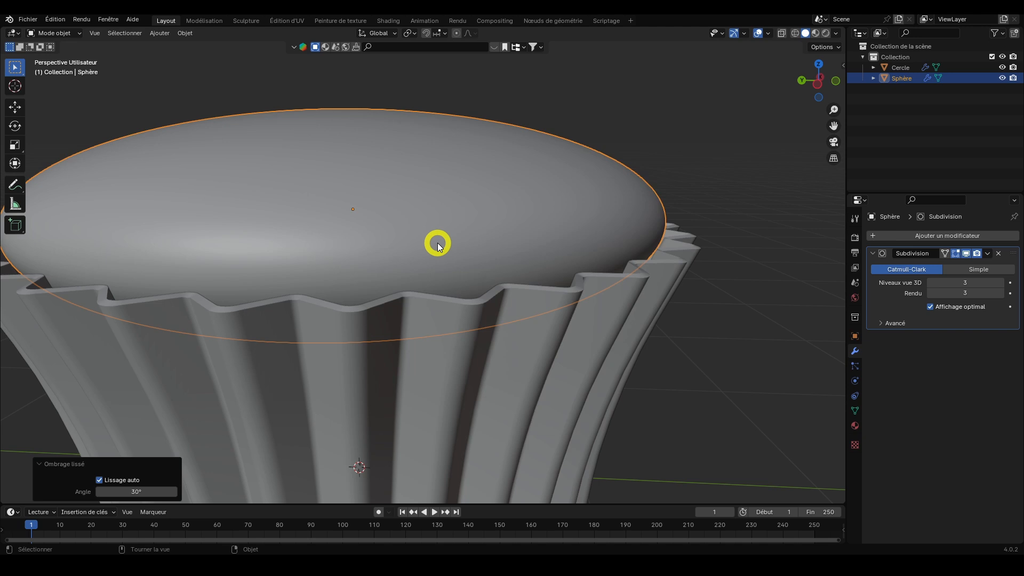
Add a Displacement (Déplacement) modifier to the cake dome, below its Subdivision modifier.
{"action": "scroll", "coordinate": [437, 246], "scroll_direction": "up", "scroll_amount": 4}
{"action": "scroll", "coordinate": [437, 245], "scroll_direction": "down", "scroll_amount": 4}
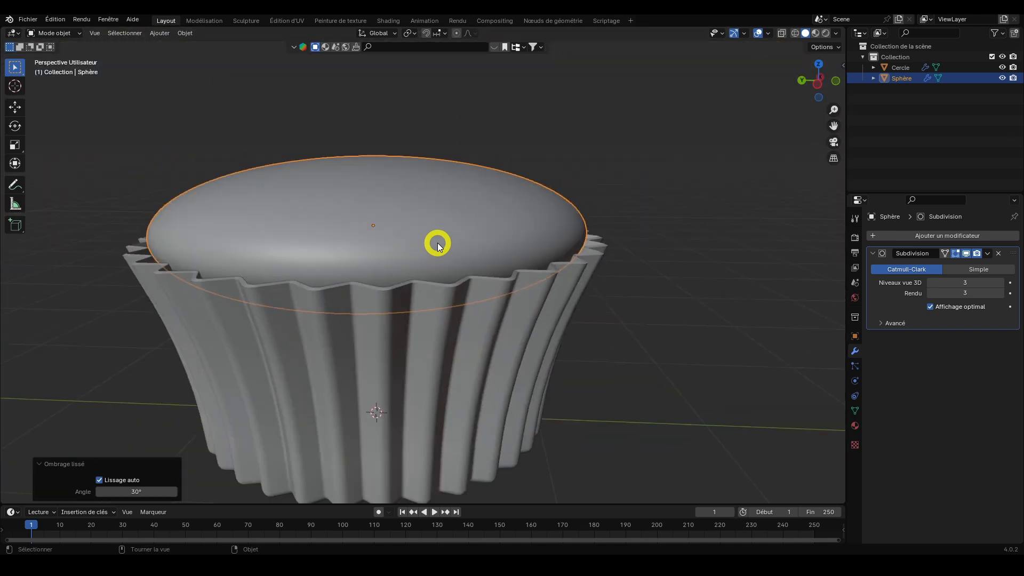
{"action": "middle_click_drag", "start_coordinate": [165, 212], "coordinate": [339, 160]}
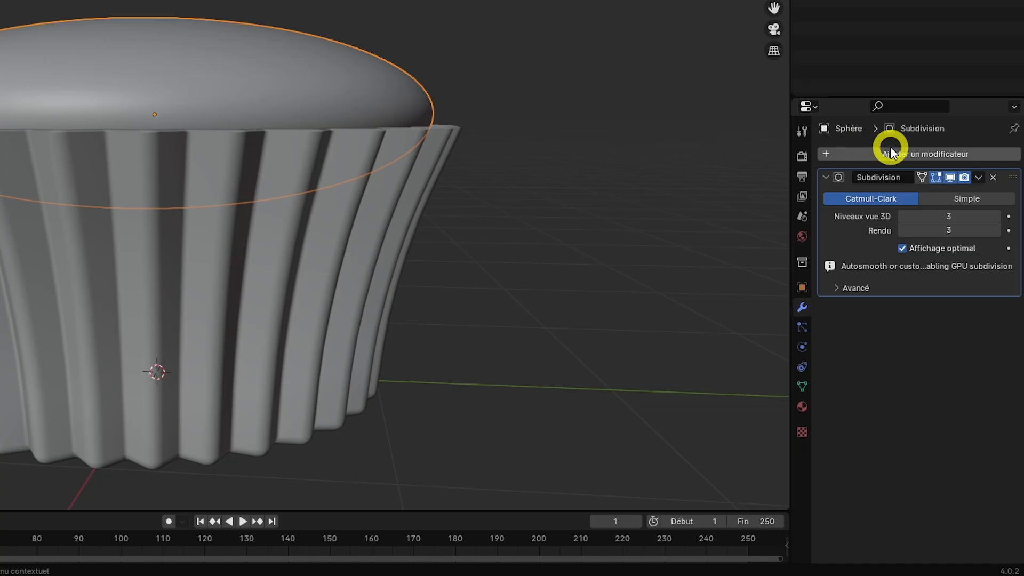
{"action": "left_click", "coordinate": [920, 235]}
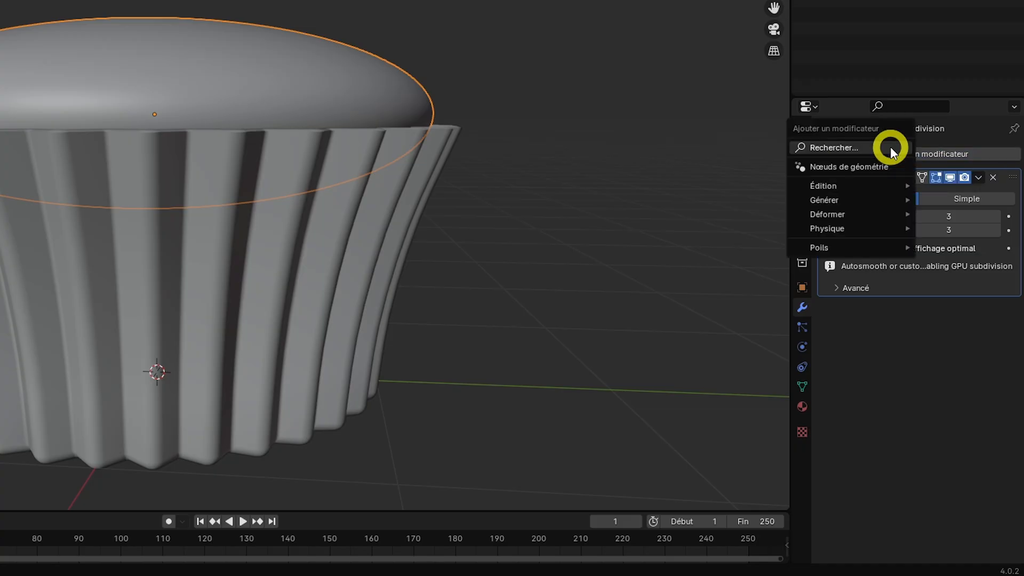
{"action": "left_click", "coordinate": [891, 151]}
{"action": "type", "text": "depl"}
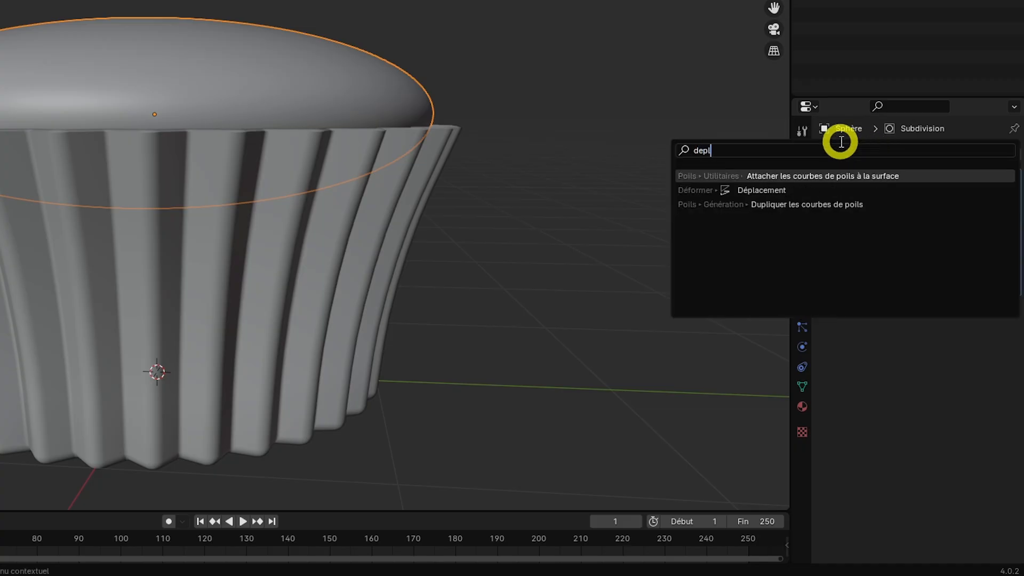
{"action": "left_click", "coordinate": [778, 189]}
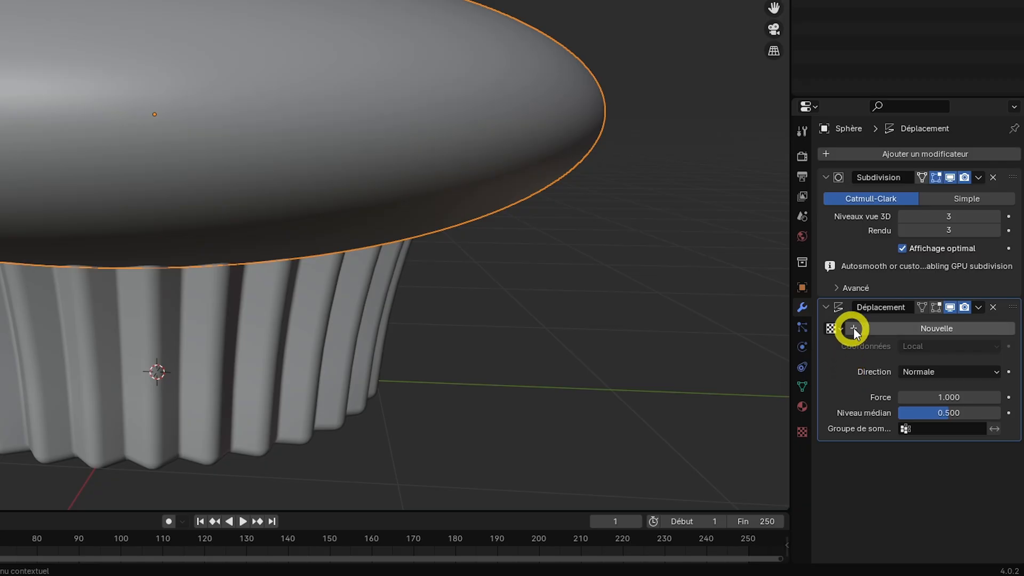
Create a new texture for the dome's displacement, set its type to Clouds (Nuages) and its size to 0.40.
{"action": "left_click", "coordinate": [898, 367]}
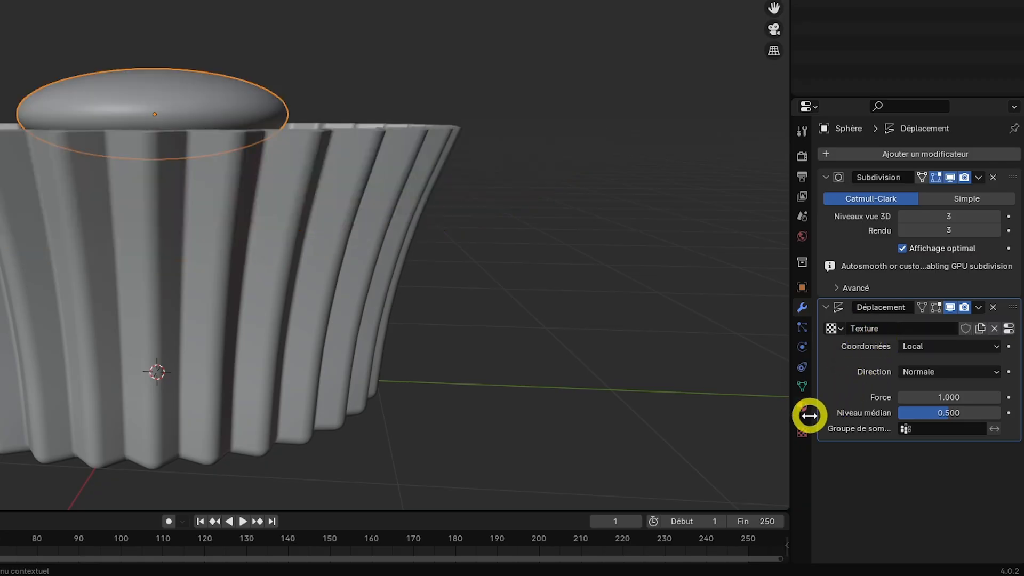
{"action": "left_click", "coordinate": [801, 432]}
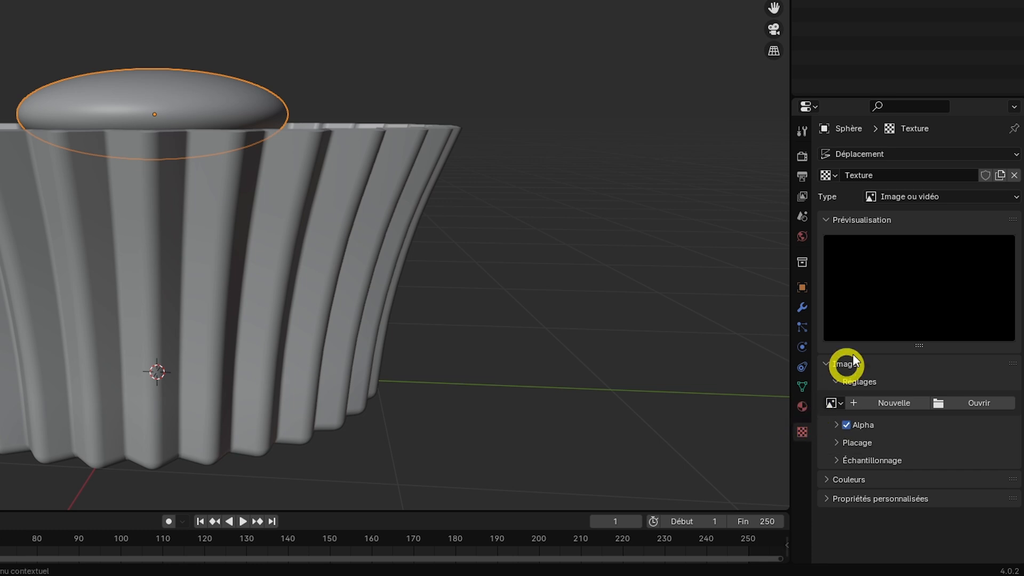
{"action": "left_click", "coordinate": [946, 199]}
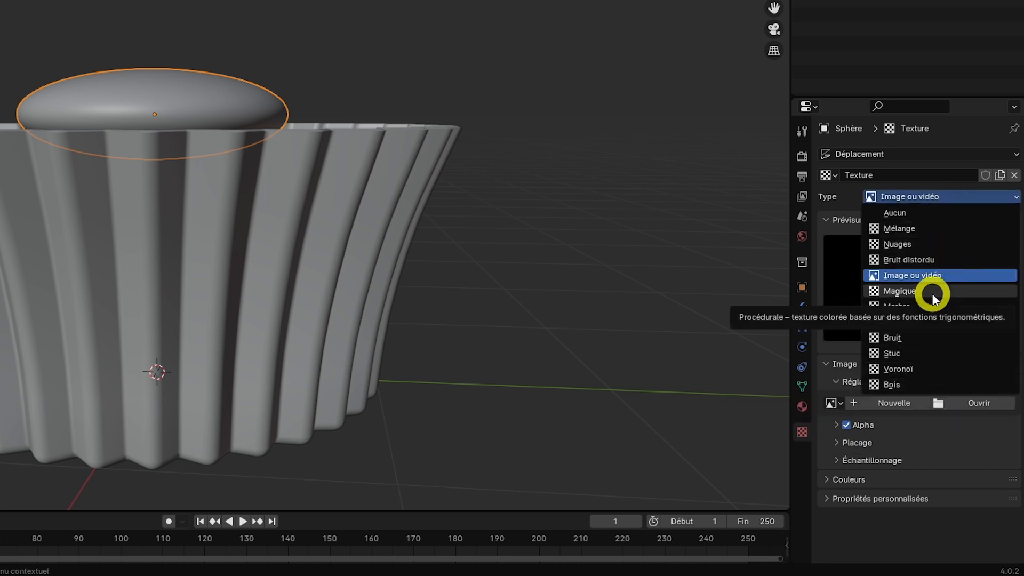
{"action": "left_click", "coordinate": [897, 244]}
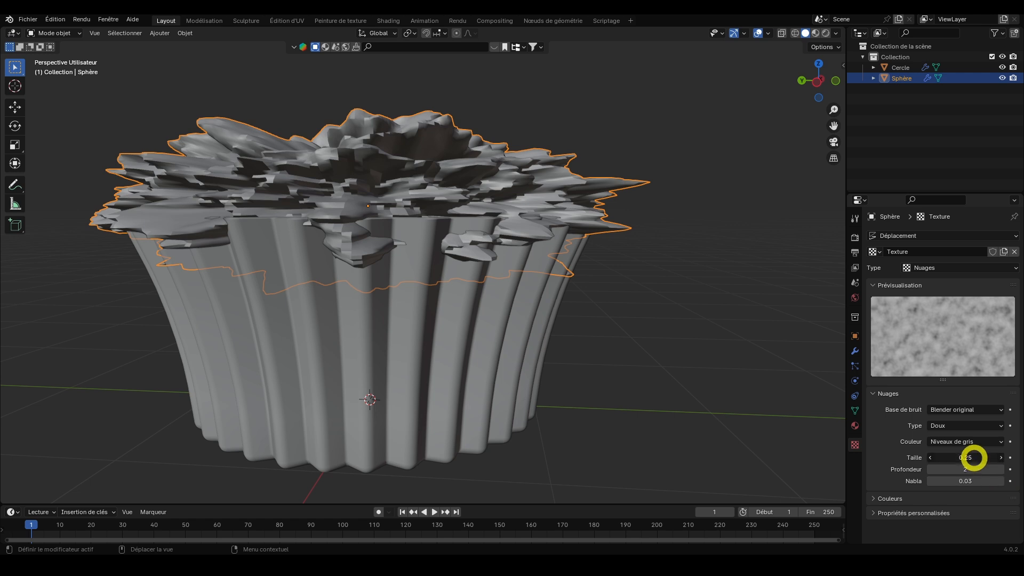
{"action": "left_click", "coordinate": [974, 457]}
{"action": "type", "text": "0.4"}
{"action": "key", "text": "Return"}
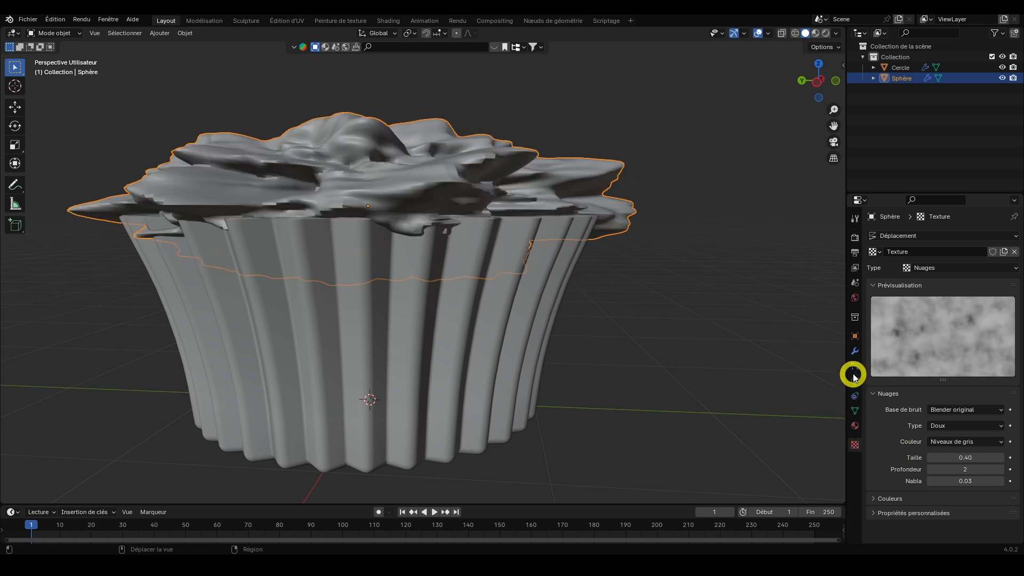
Reduce the dome's Displacement strength to 0.2 and finally to 0.1, and deselect the dome.
{"action": "left_click", "coordinate": [856, 351]}
{"action": "left_click", "coordinate": [953, 418]}
{"action": "type", "text": "5.3"}
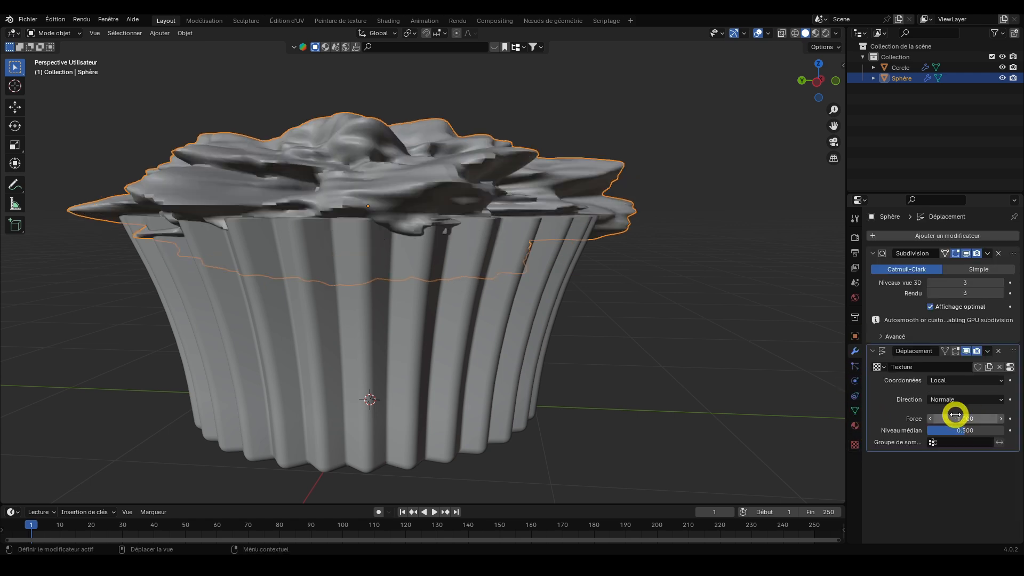
{"action": "key", "text": "Return"}
{"action": "left_click_drag", "start_coordinate": [157, 419], "coordinate": [129, 428]}
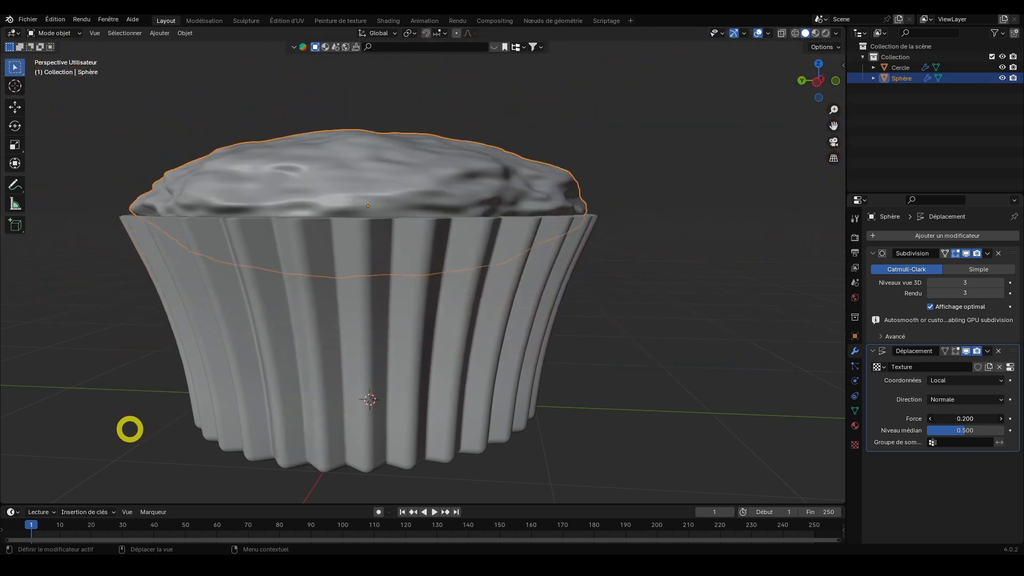
{"action": "left_click", "coordinate": [944, 418]}
{"action": "type", "text": "0."}
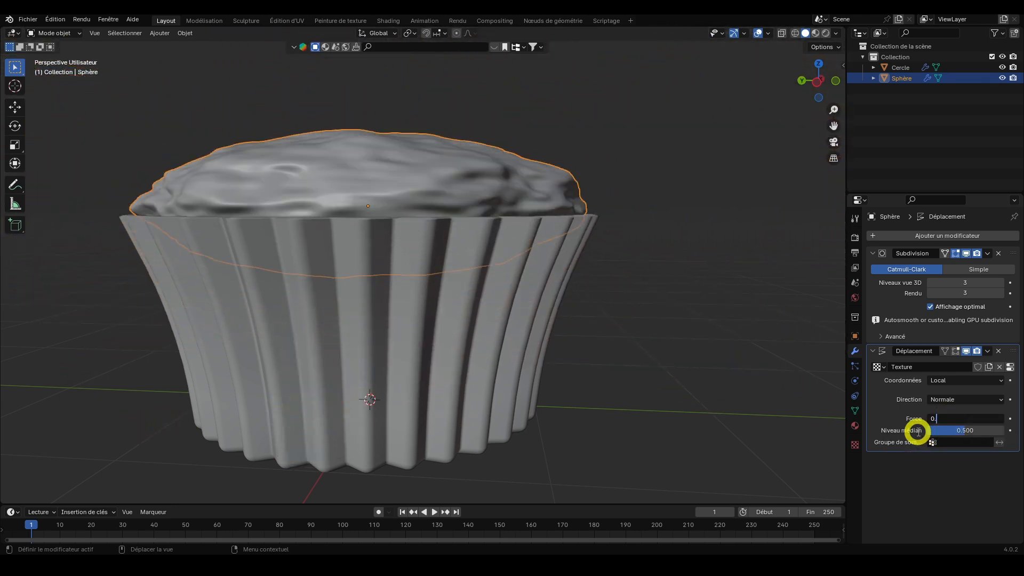
{"action": "type", "text": "1"}
{"action": "key", "text": "Return"}
{"action": "left_click", "coordinate": [164, 155]}
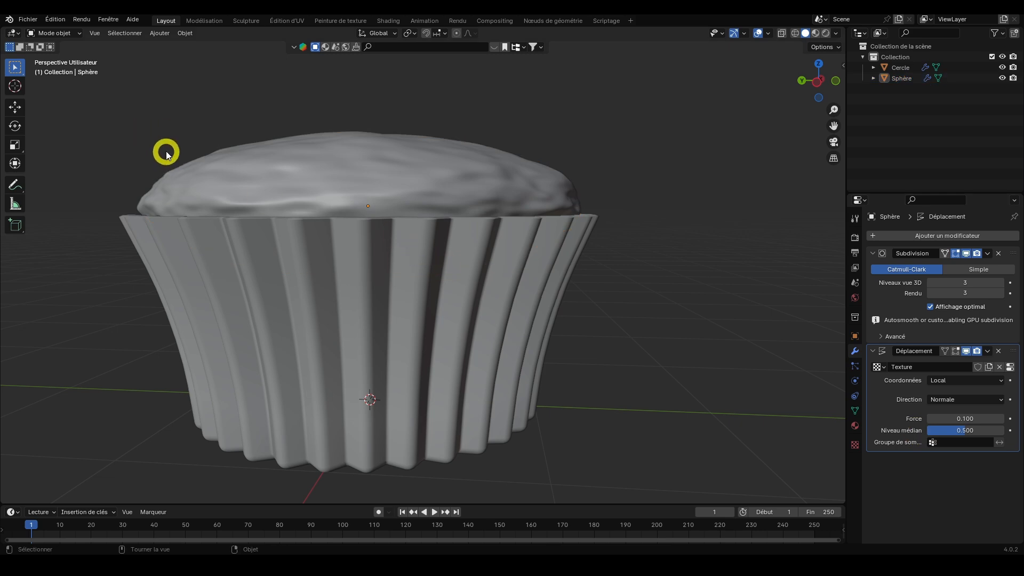
Add a cube and raise it along Z by about 2.6 m so it sits just above the cake dome.
{"action": "middle_click_drag", "start_coordinate": [166, 155], "coordinate": [584, 110]}
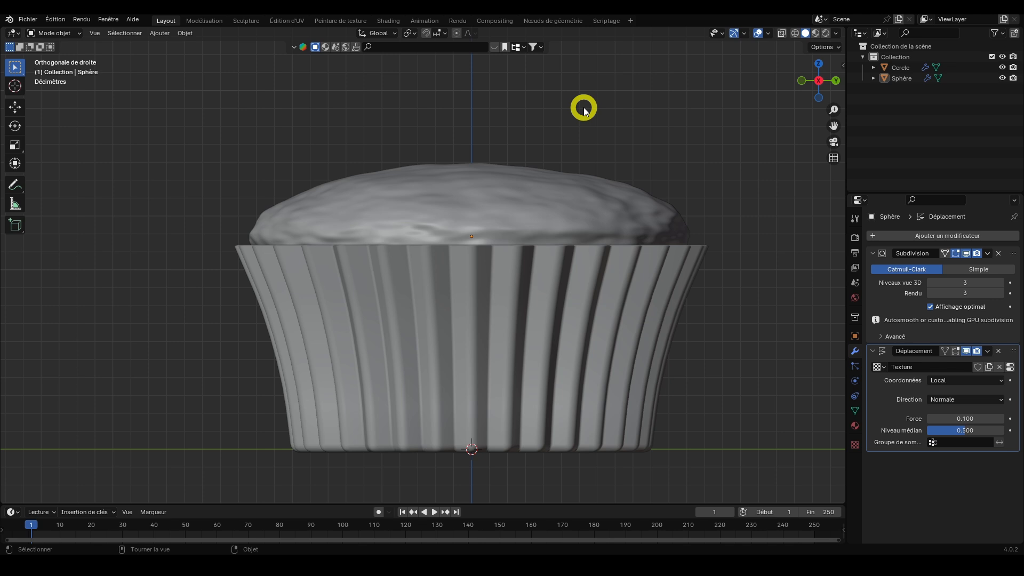
{"action": "key", "text": "shift+a"}
{"action": "mouse_move", "coordinate": [584, 110]}
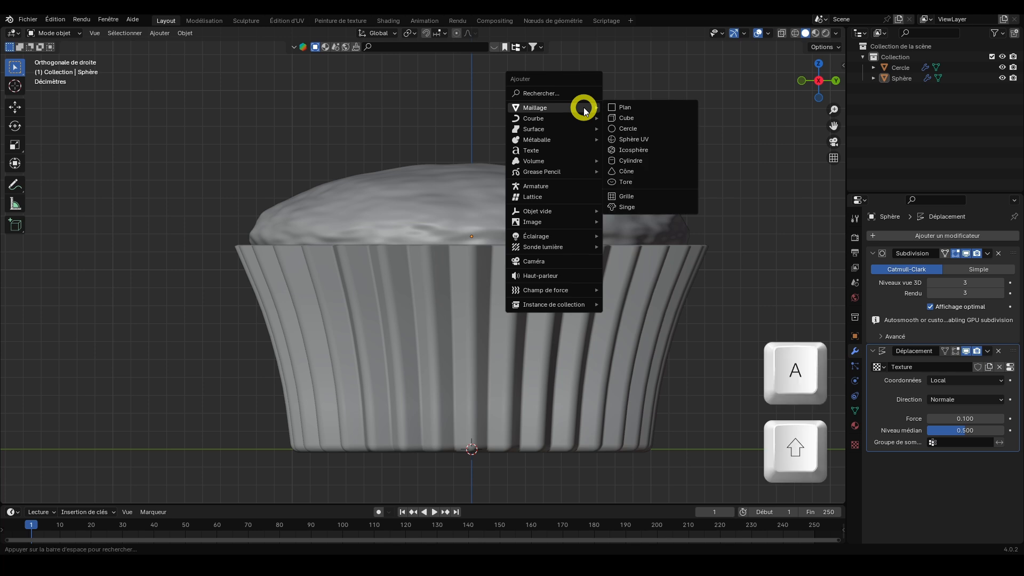
{"action": "left_click", "coordinate": [631, 118]}
{"action": "scroll", "coordinate": [581, 166], "scroll_direction": "down", "scroll_amount": 5}
{"action": "key", "text": "g"}
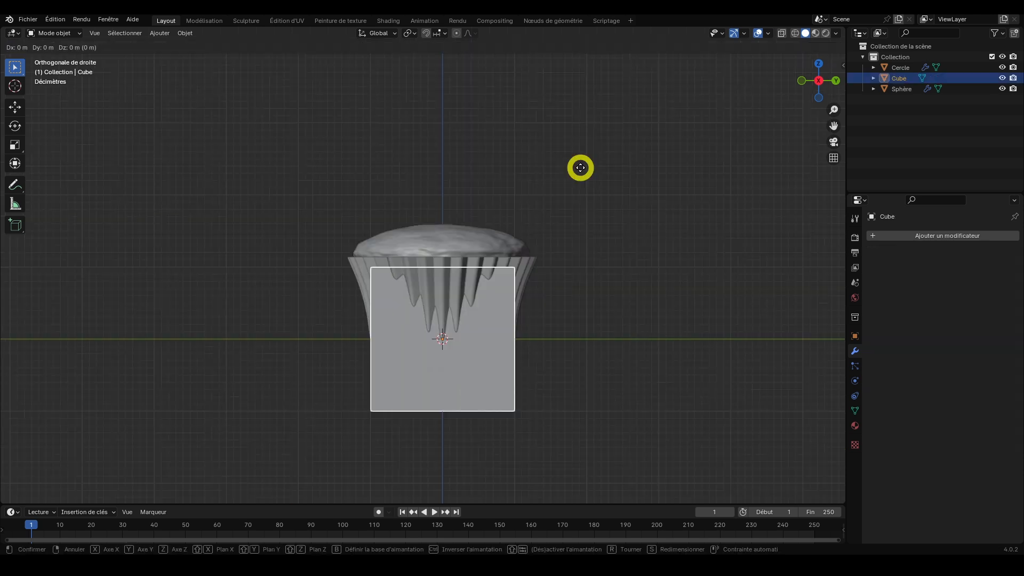
{"action": "key", "text": "z"}
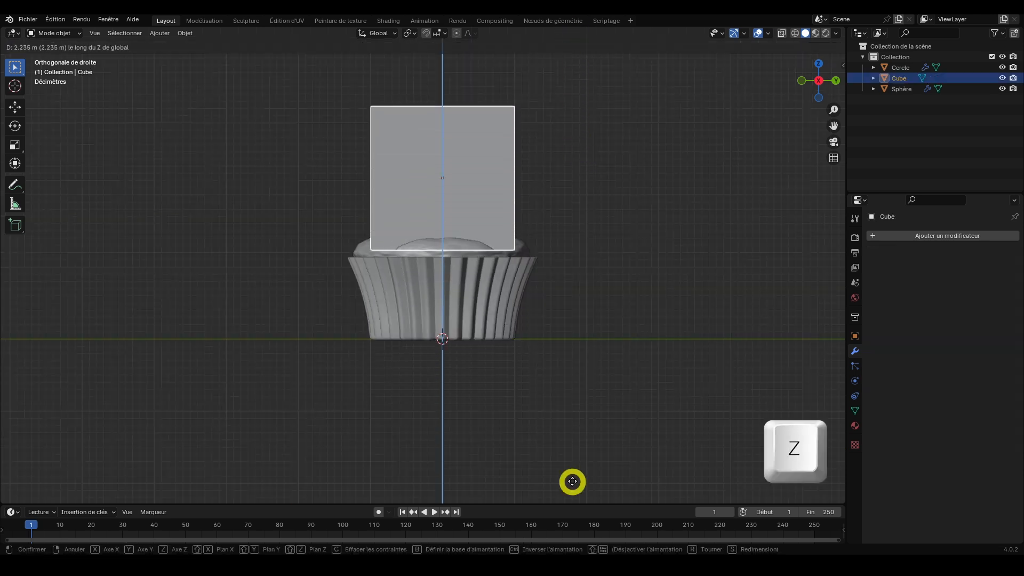
{"action": "left_click", "coordinate": [570, 455]}
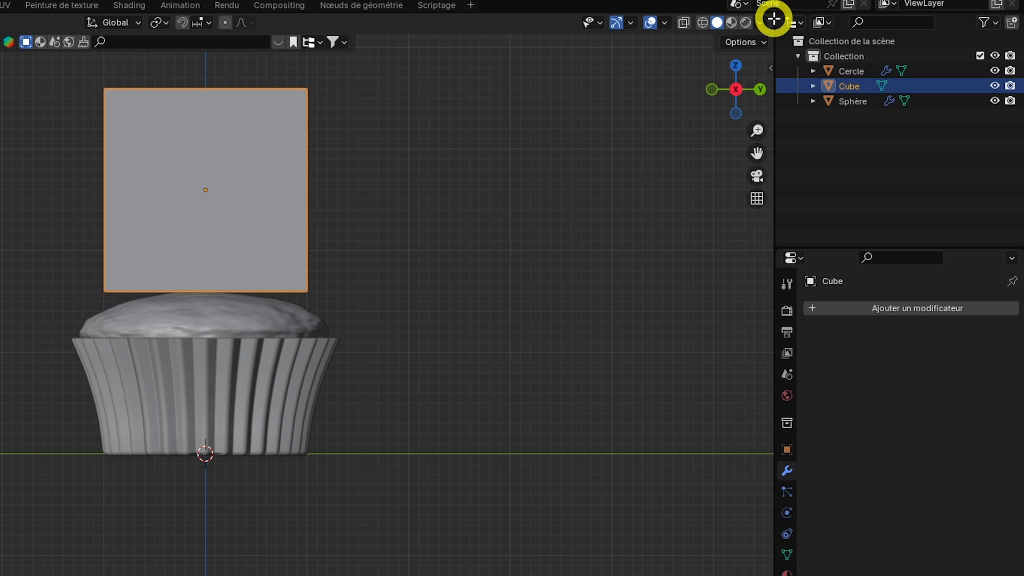
Split the 3D viewport into two side-by-side areas and turn the wider one into a Geometry Node editor.
{"action": "left_click_drag", "start_coordinate": [773, 17], "coordinate": [0, 97]}
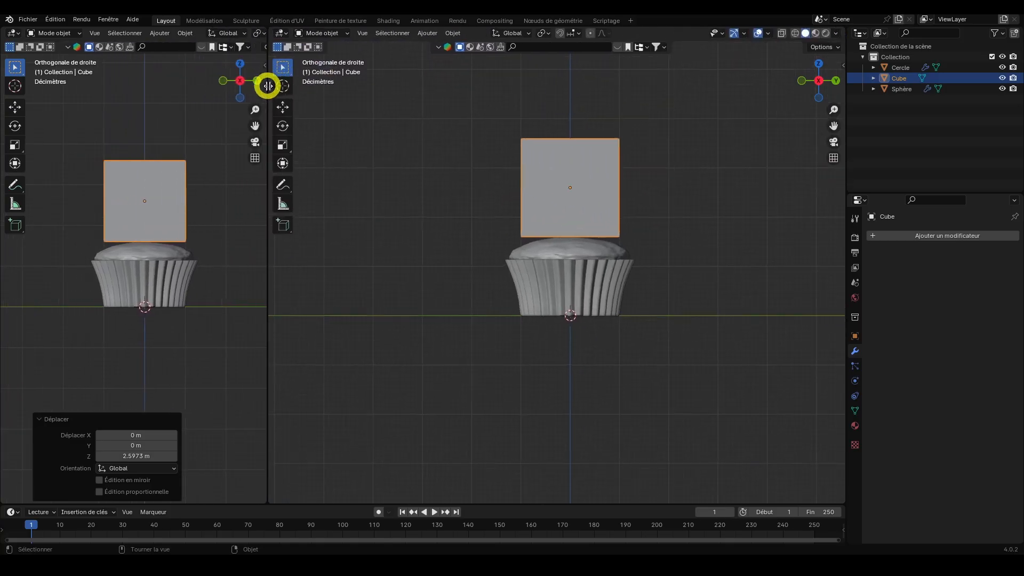
{"action": "left_click_drag", "start_coordinate": [268, 86], "coordinate": [296, 103]}
{"action": "scroll", "coordinate": [103, 231], "scroll_direction": "up", "scroll_amount": 3}
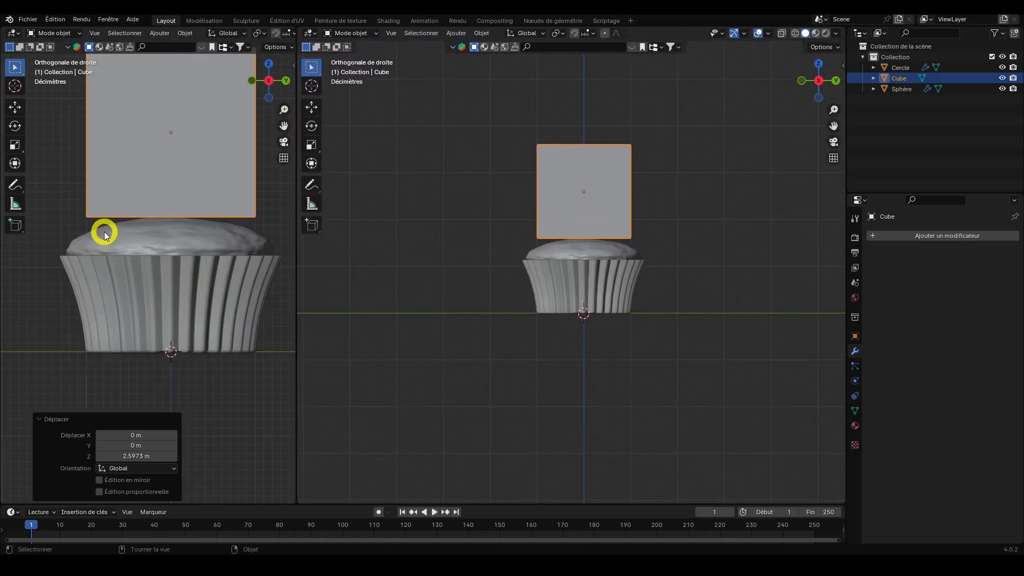
{"action": "left_click", "coordinate": [75, 190]}
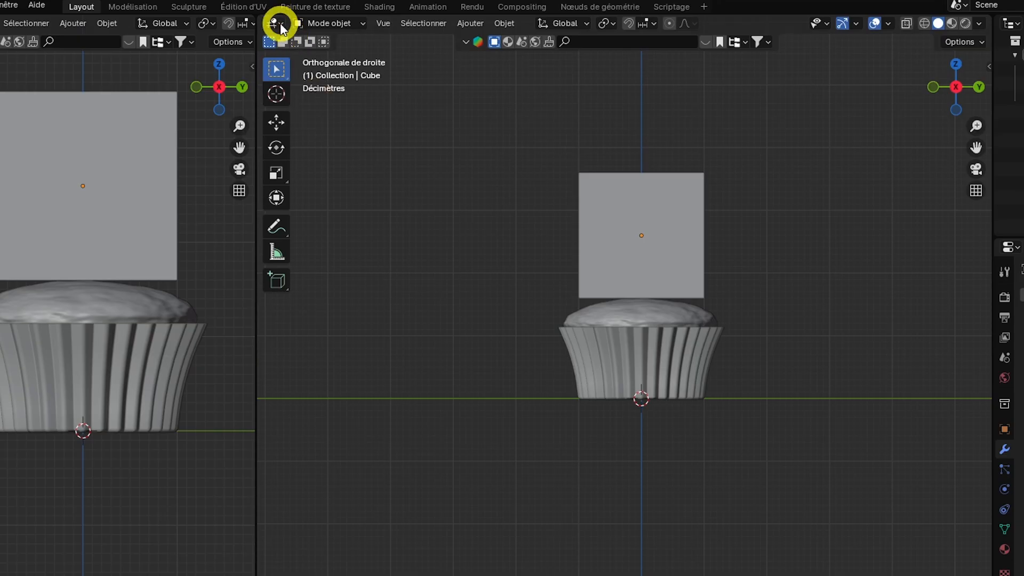
{"action": "left_click", "coordinate": [276, 24]}
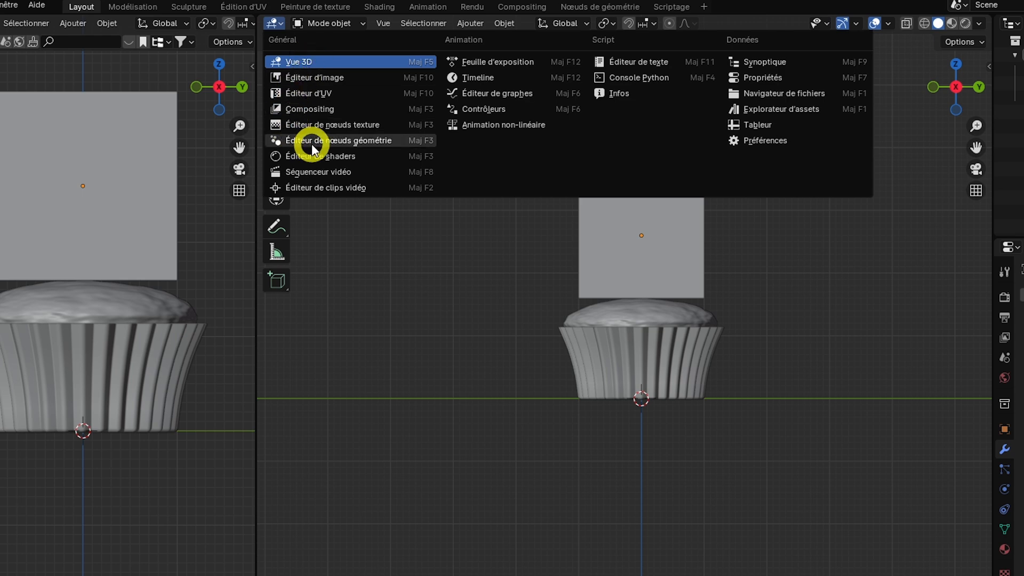
{"action": "left_click", "coordinate": [336, 142]}
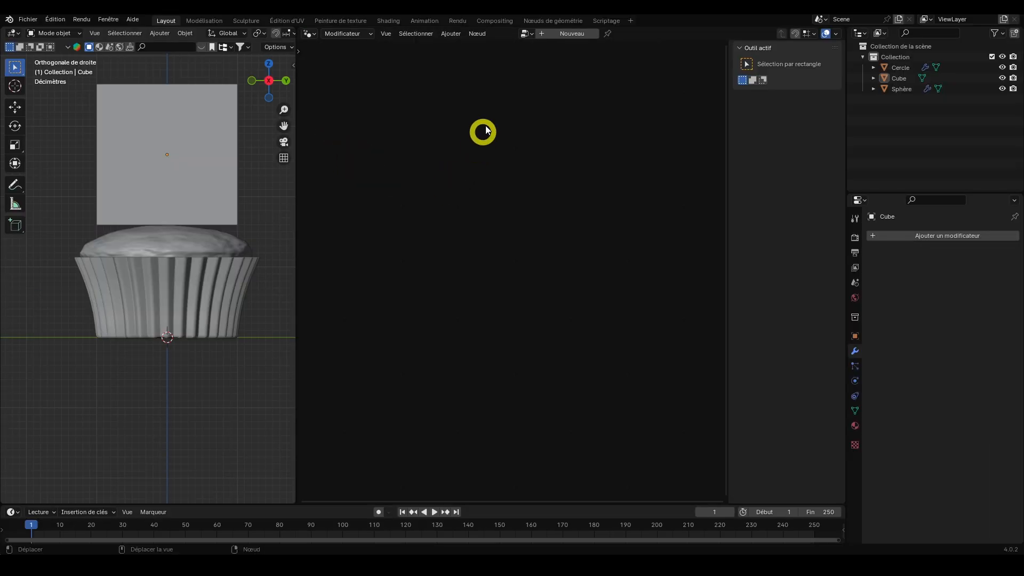
Create a new geometry node tree on the cube, bring its two nodes closer together and delete the Group Input node.
{"action": "left_click", "coordinate": [553, 35]}
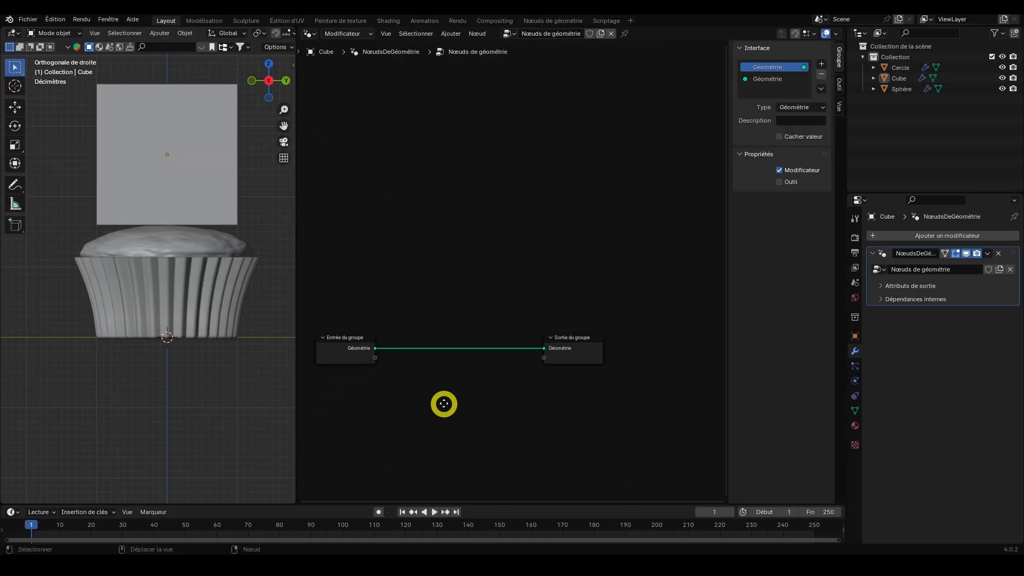
{"action": "left_click_drag", "start_coordinate": [327, 366], "coordinate": [499, 361]}
{"action": "key", "text": "Home"}
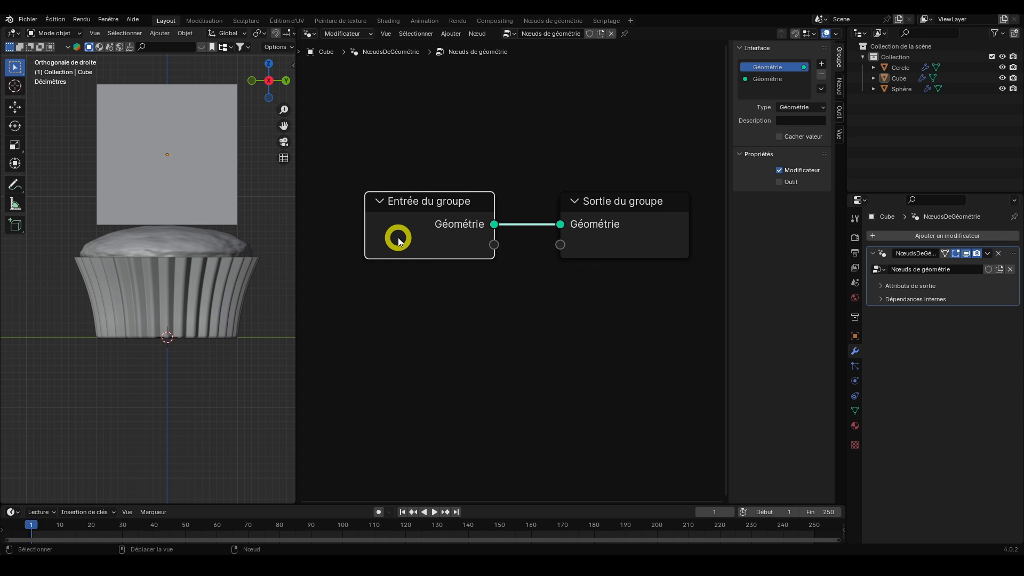
{"action": "key", "text": "x"}
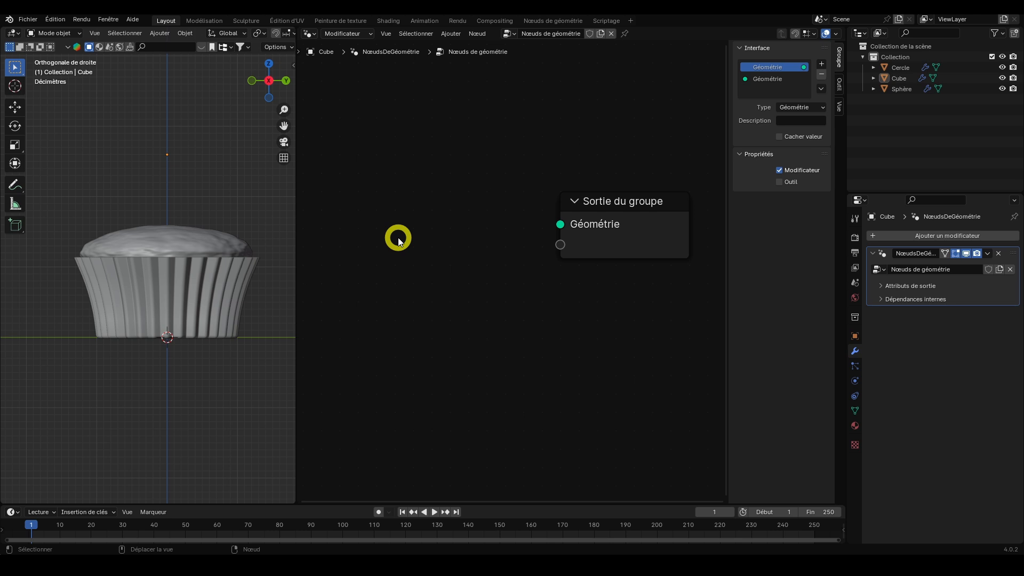
Add a Spiral curve node and connect its Curve output to the Group Output's Geometry input.
{"action": "key", "text": "shift+a"}
{"action": "type", "text": "spir"}
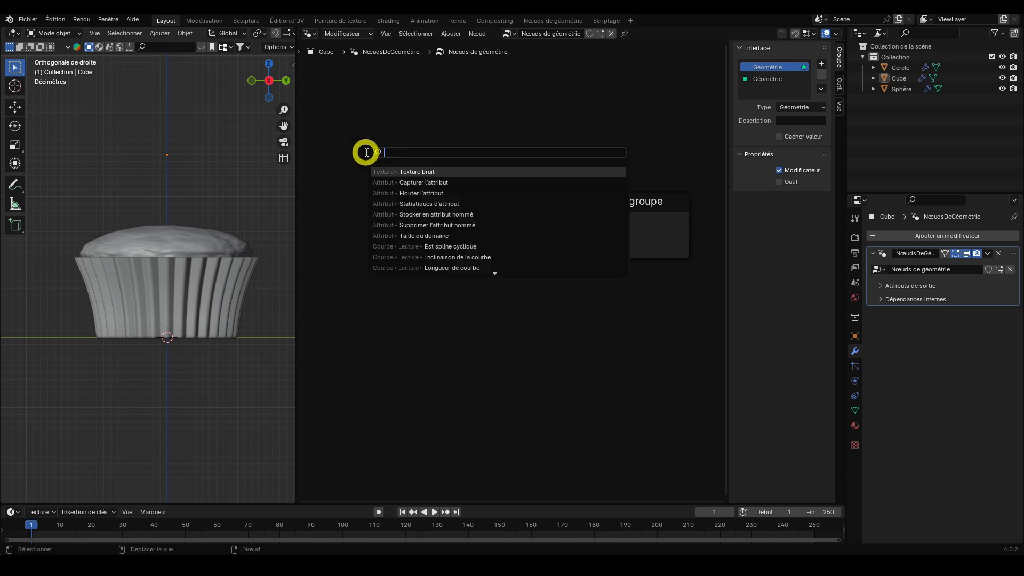
{"action": "type", "text": "a"}
{"action": "key", "text": "Return"}
{"action": "left_click", "coordinate": [315, 182]}
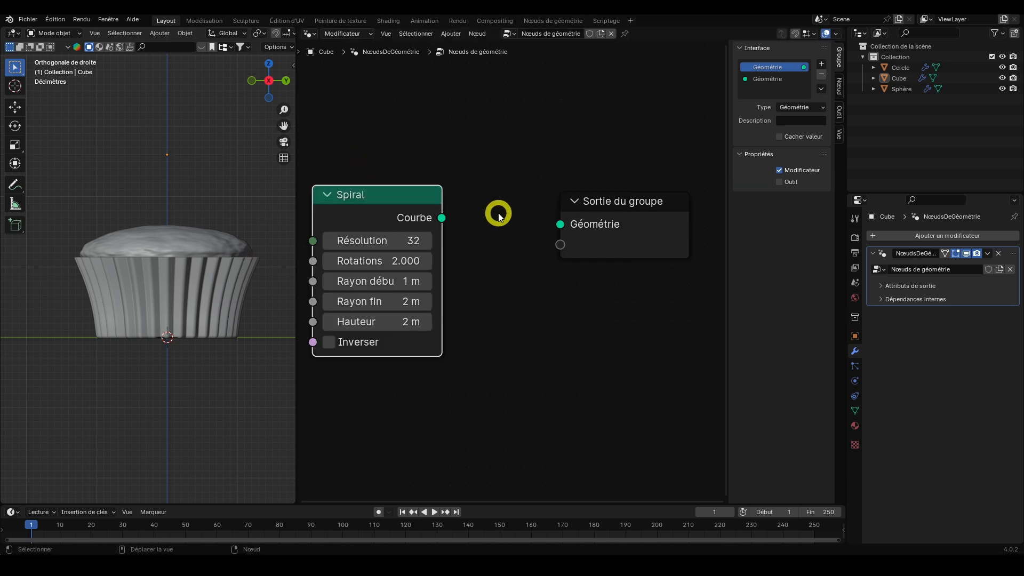
{"action": "left_click_drag", "start_coordinate": [442, 217], "coordinate": [566, 224]}
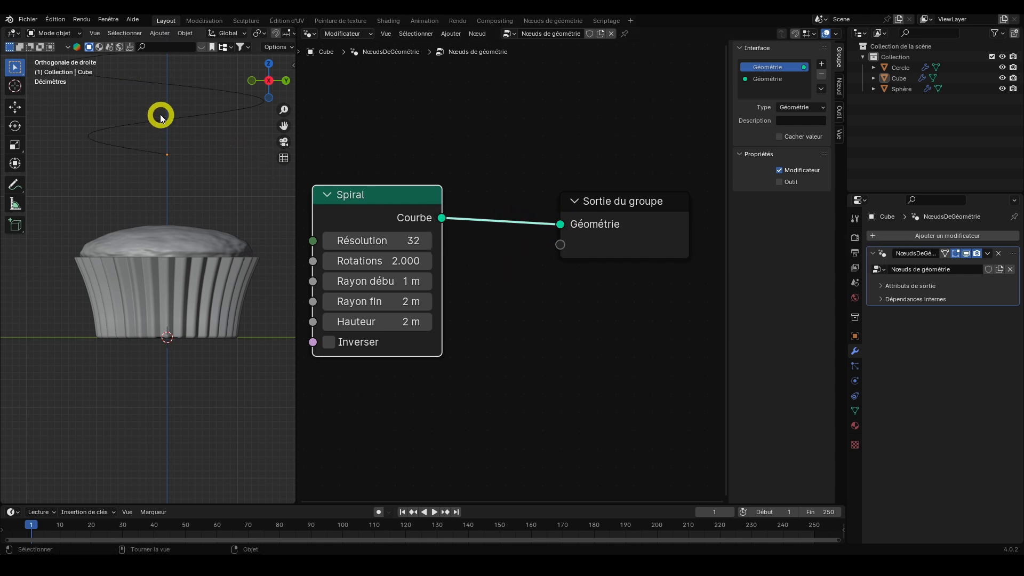
{"action": "scroll", "coordinate": [163, 114], "scroll_direction": "up", "scroll_amount": 1}
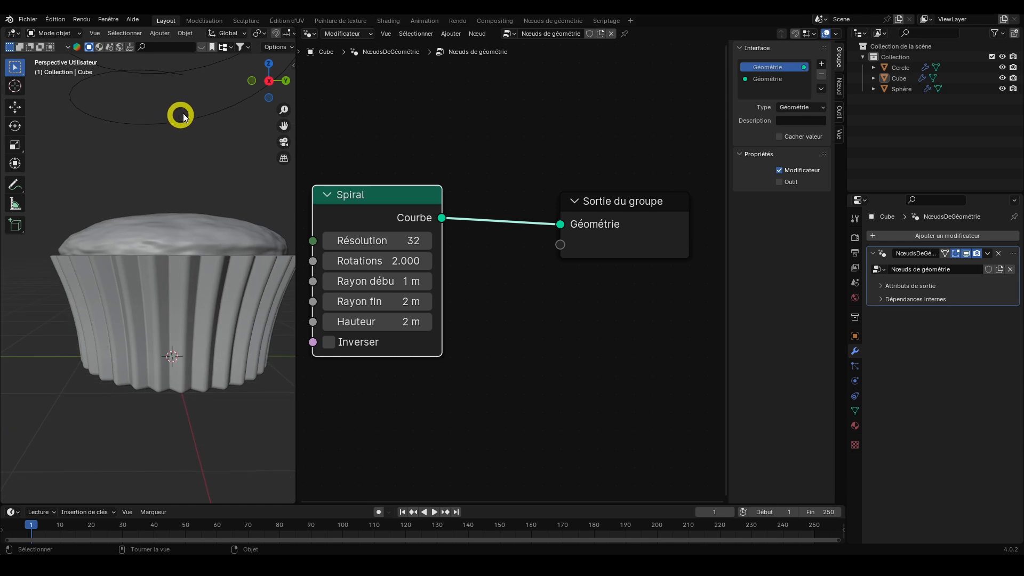
Insert a Curve to Mesh (Courbe vers maillage) node on the link between the Spiral node and the Group Output.
{"action": "left_click", "coordinate": [469, 186]}
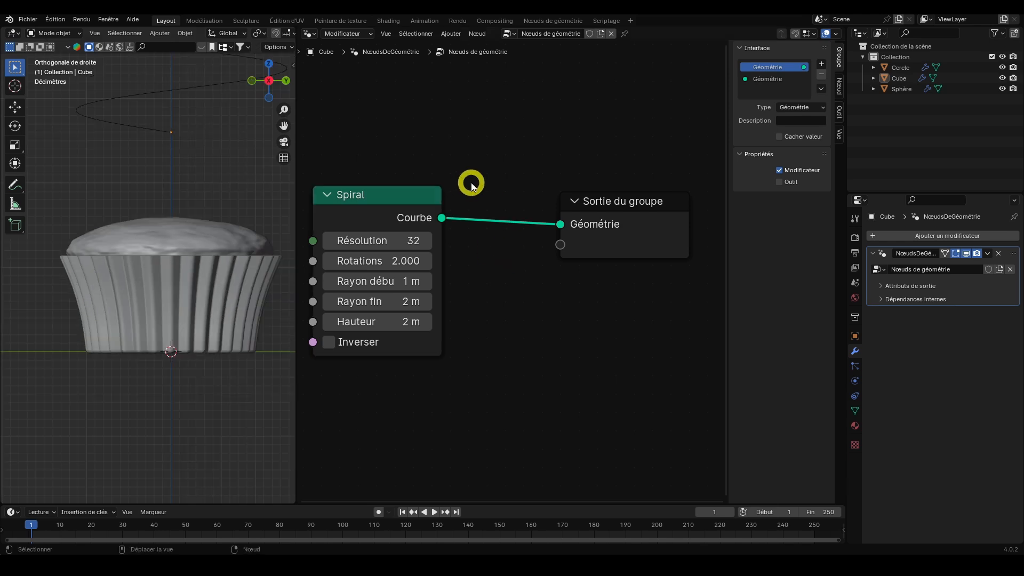
{"action": "key", "text": "shift+a"}
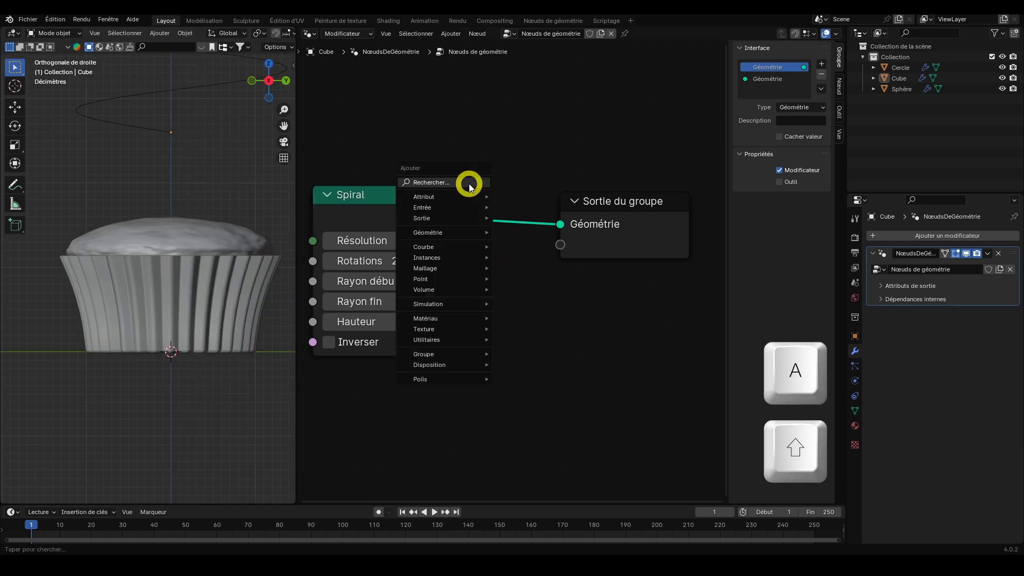
{"action": "type", "text": "courbe vers m"}
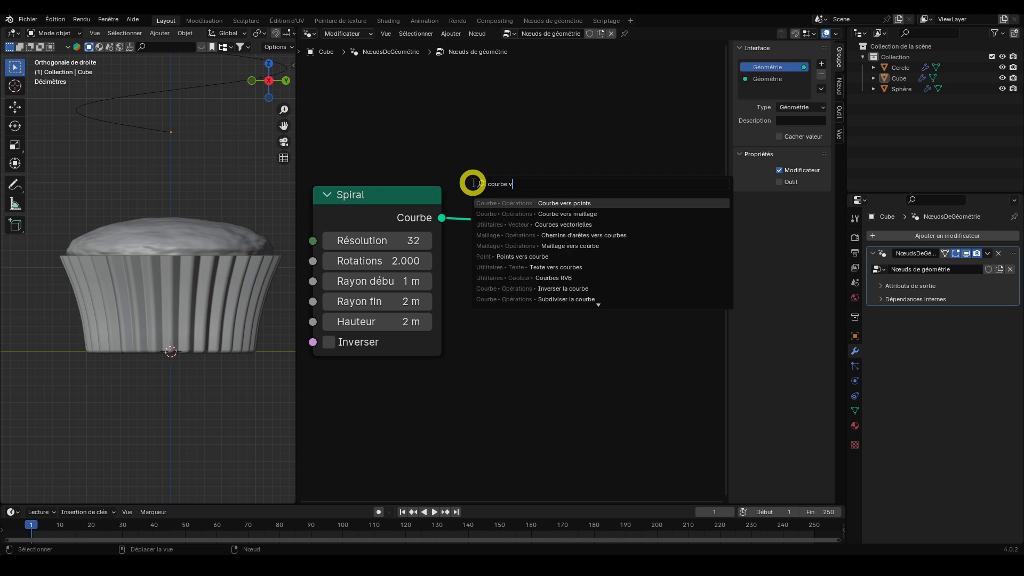
{"action": "left_click", "coordinate": [569, 216]}
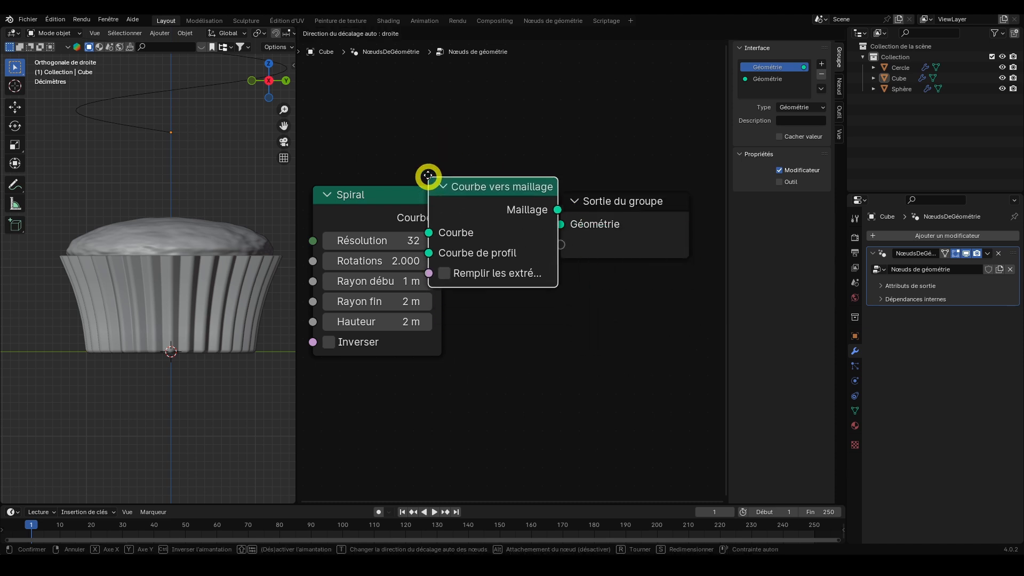
{"action": "left_click", "coordinate": [421, 190]}
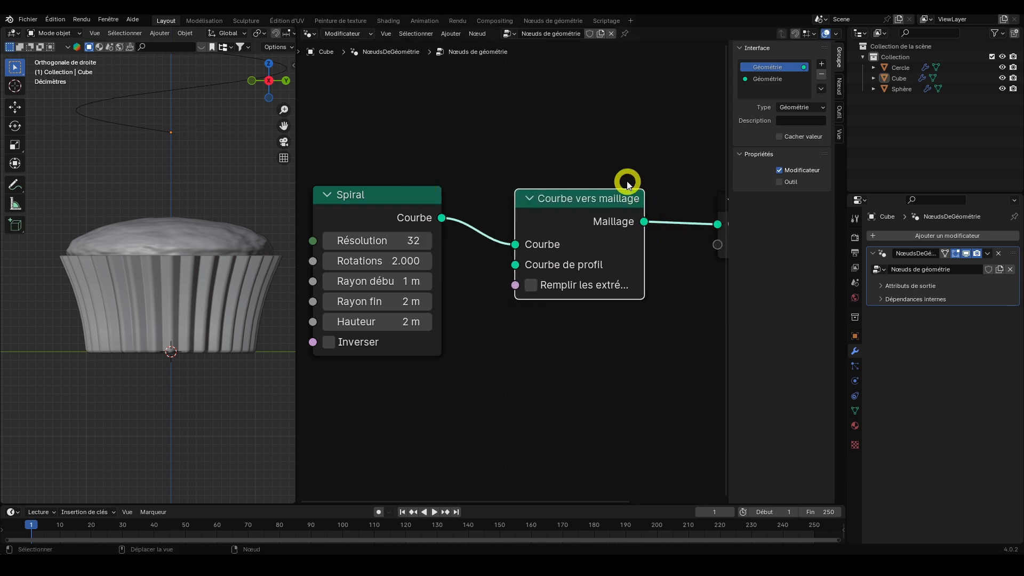
Collapse the node editor's sidebar and widen the node editor slightly into the 3D viewport.
{"action": "key", "text": "Home"}
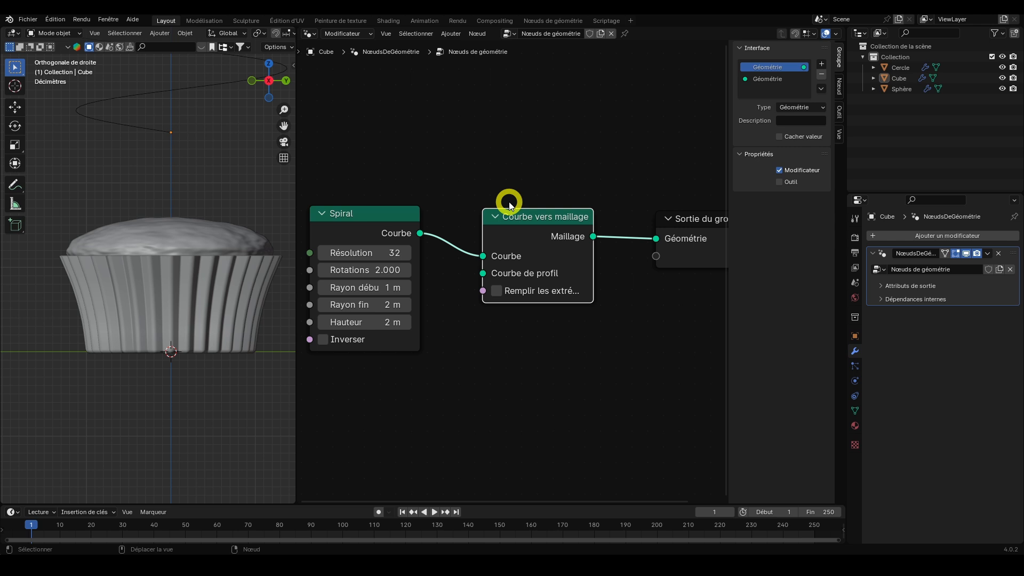
{"action": "key", "text": "Home"}
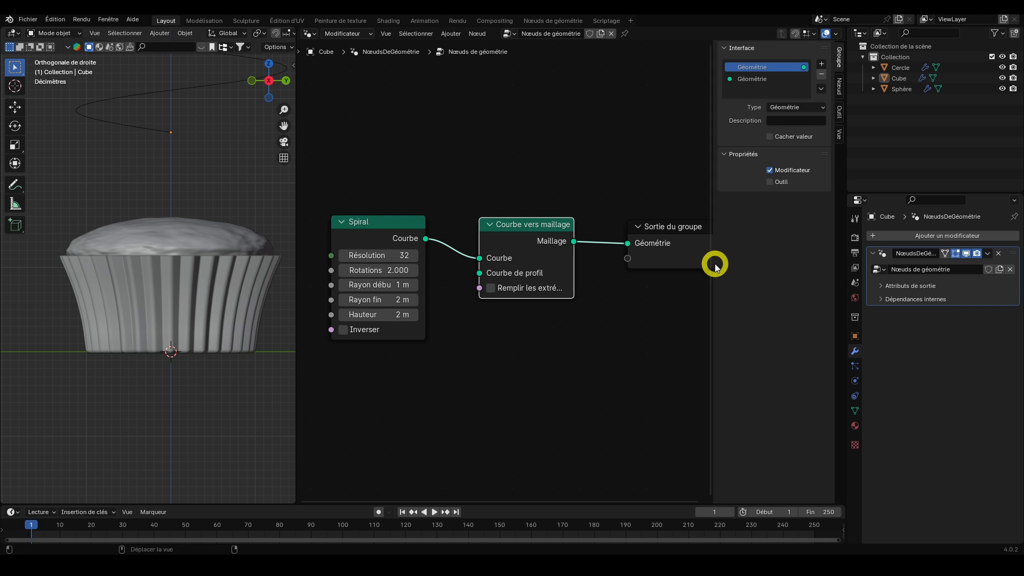
{"action": "left_click_drag", "start_coordinate": [714, 264], "coordinate": [846, 281]}
{"action": "left_click_drag", "start_coordinate": [297, 214], "coordinate": [278, 213]}
{"action": "scroll", "coordinate": [206, 197], "scroll_direction": "up", "scroll_amount": 5, "text": "shift"}
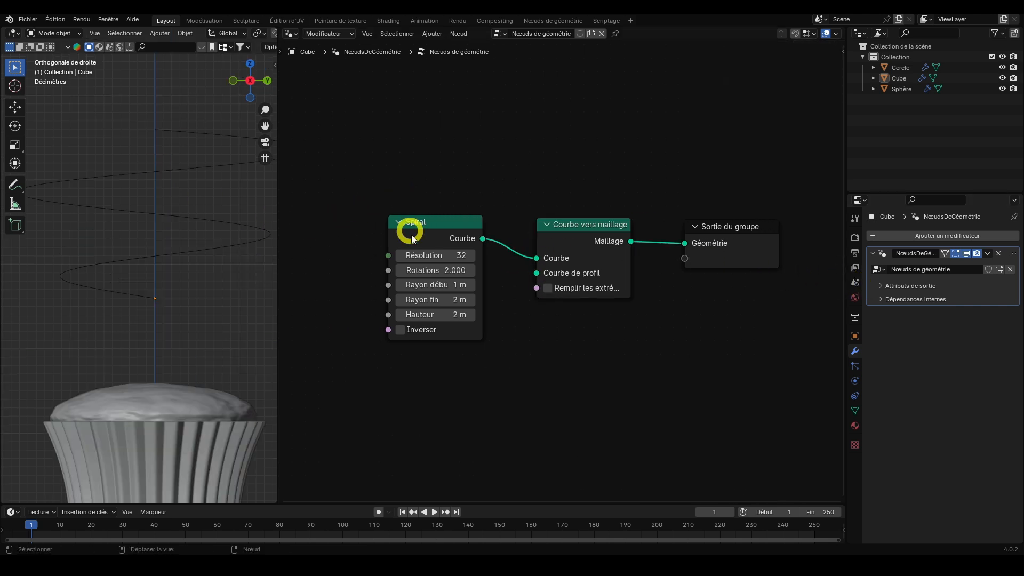
Set the Spiral node to 2.5 rotations, an end radius of 0 m and a height of 1.8 m.
{"action": "double_click", "coordinate": [452, 271]}
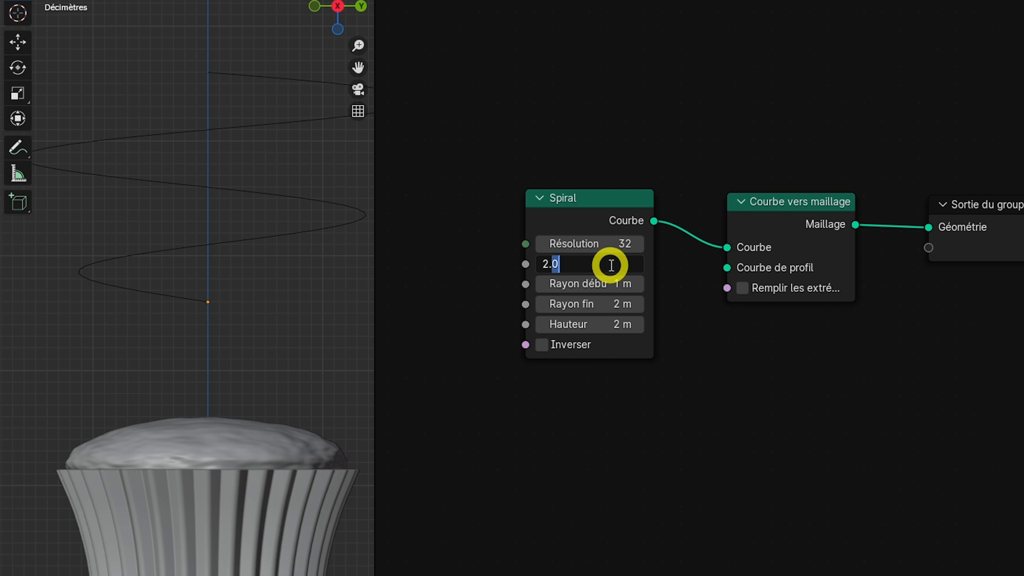
{"action": "type", "text": "5"}
{"action": "key", "text": "Return"}
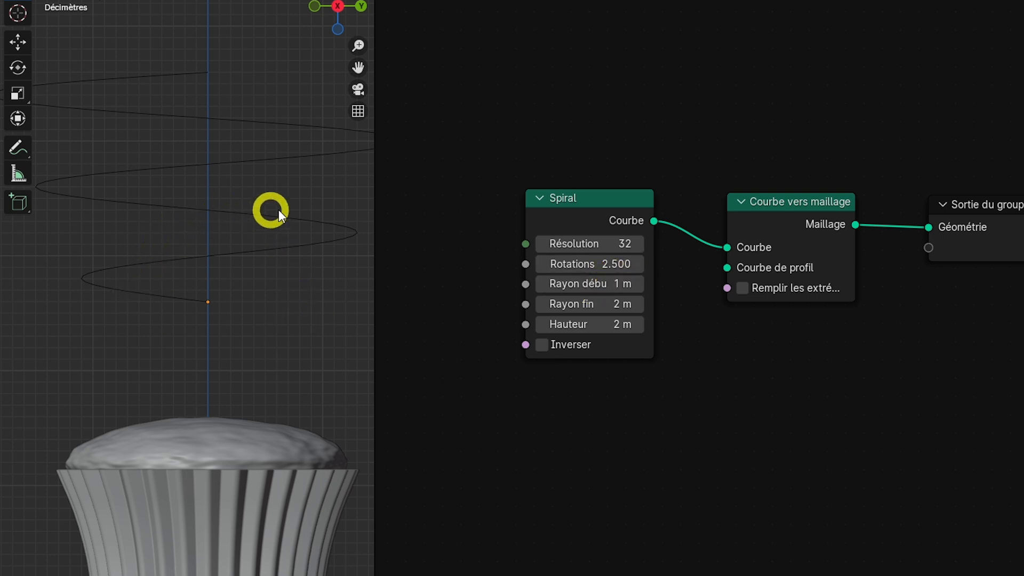
{"action": "left_click", "coordinate": [605, 305]}
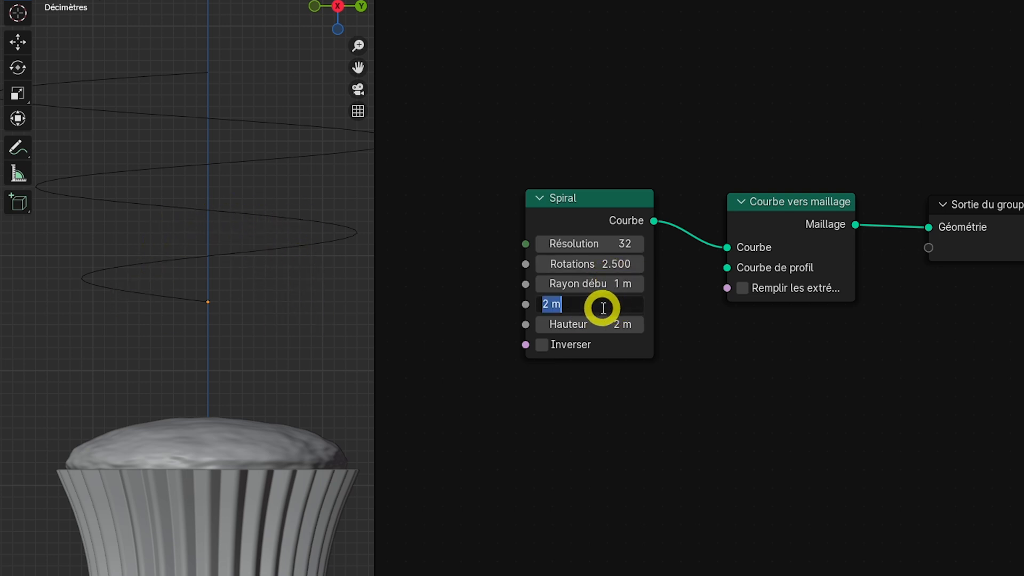
{"action": "type", "text": "0"}
{"action": "key", "text": "Return"}
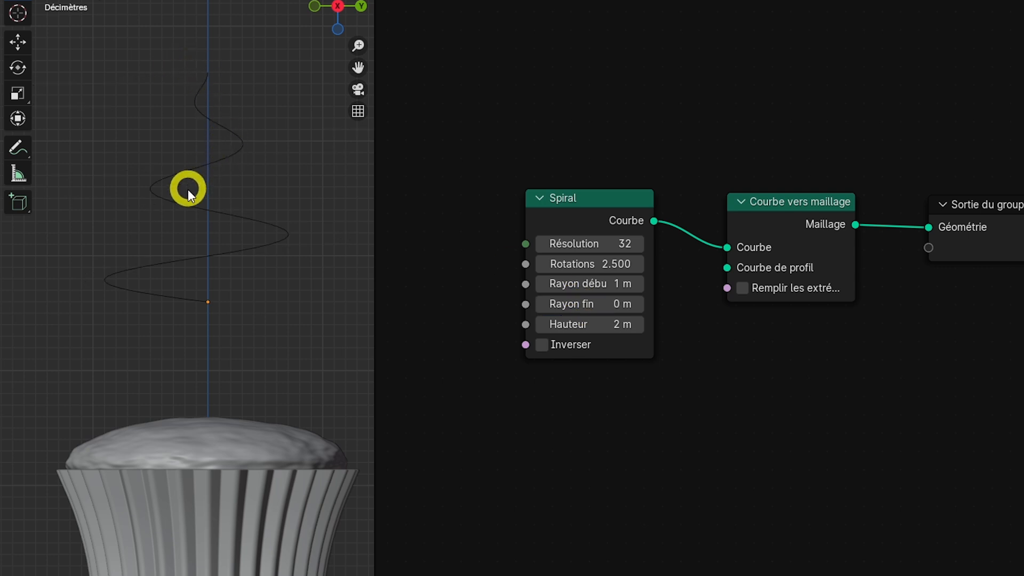
{"action": "left_click", "coordinate": [590, 323]}
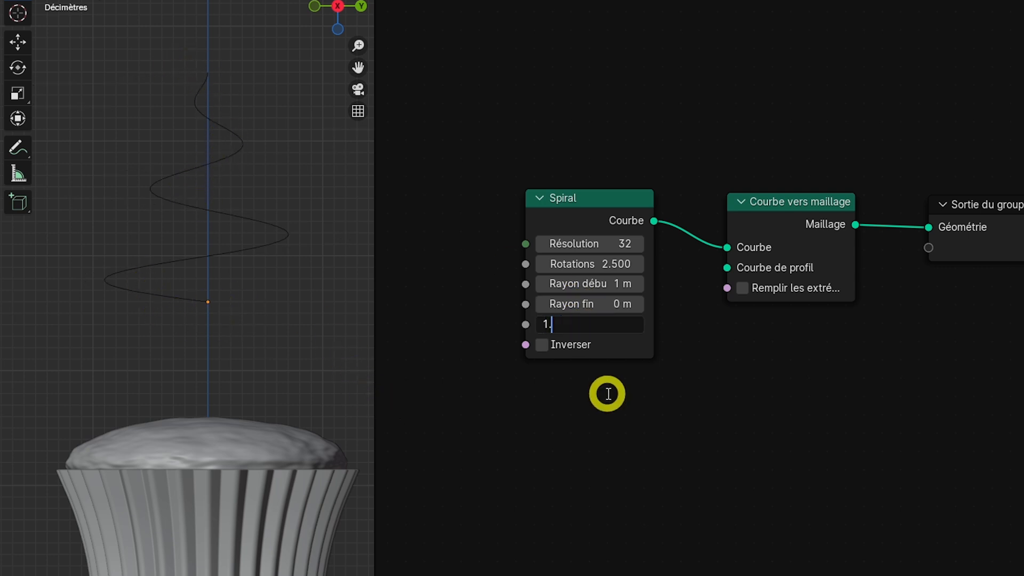
{"action": "type", "text": "1.5"}
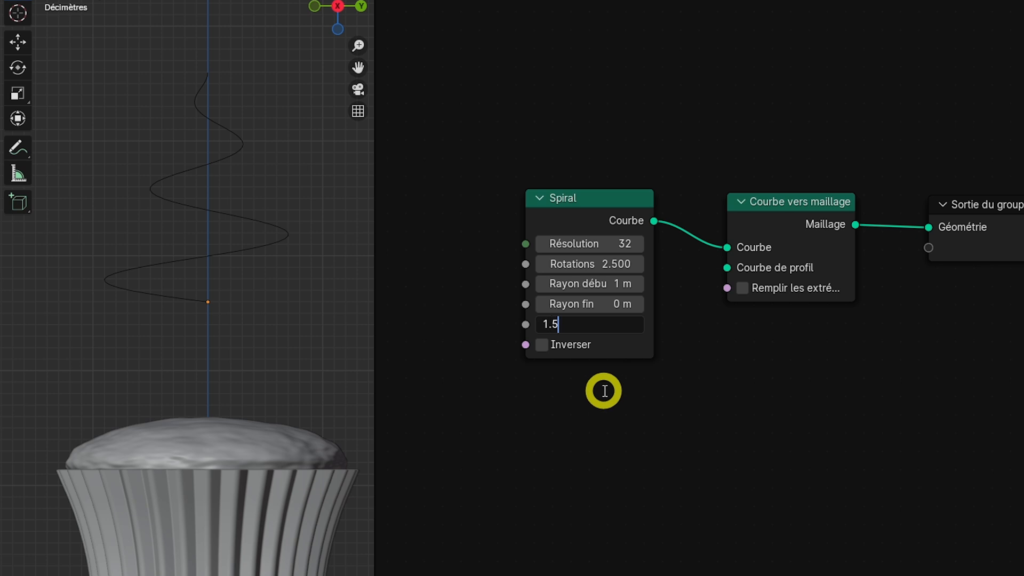
{"action": "type", "text": "8"}
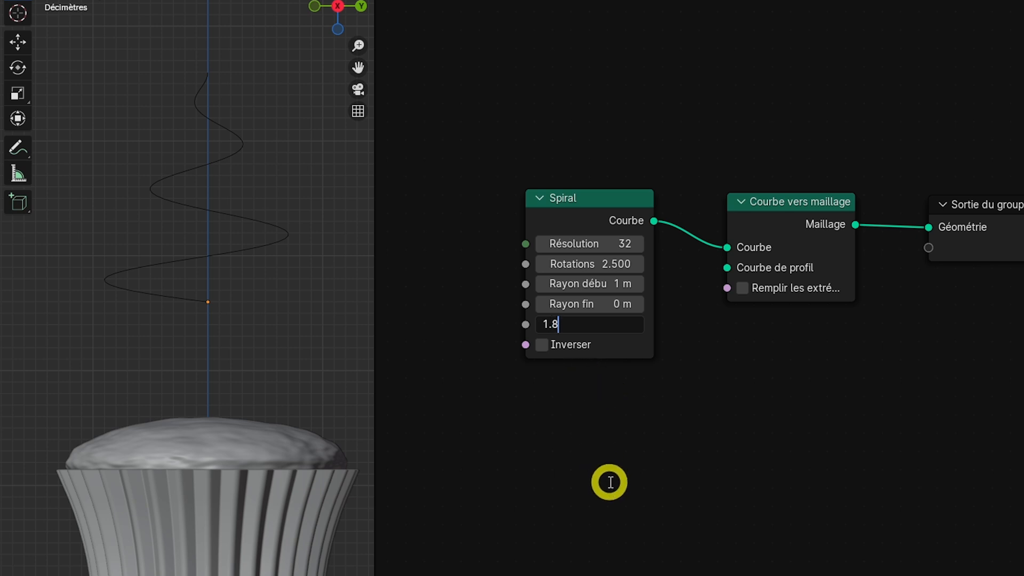
{"action": "key", "text": "Return"}
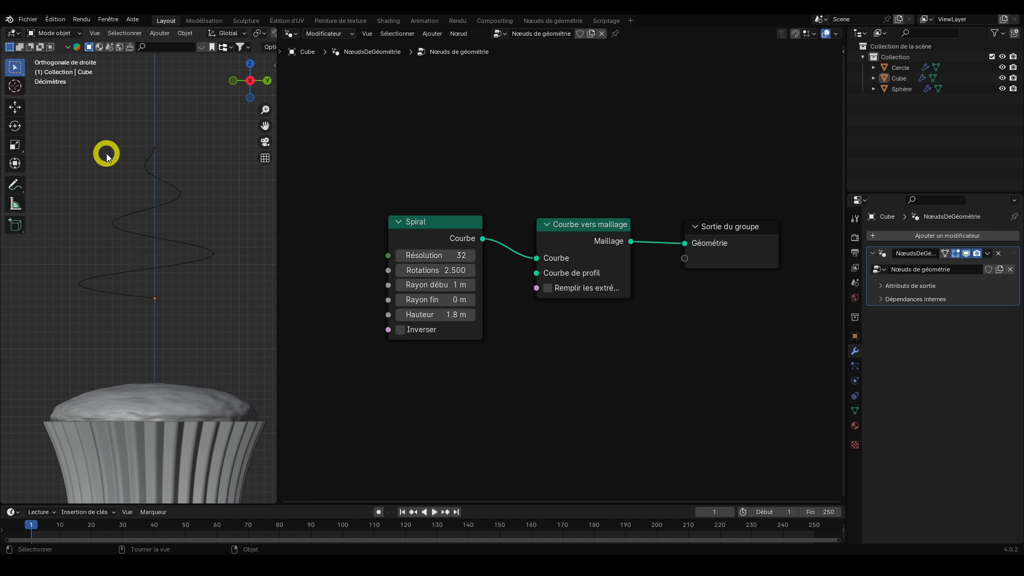
Add a Star (Étoile) curve node and connect its Curve output to the Profile Curve input of Curve to Mesh.
{"action": "key", "text": "shift+a"}
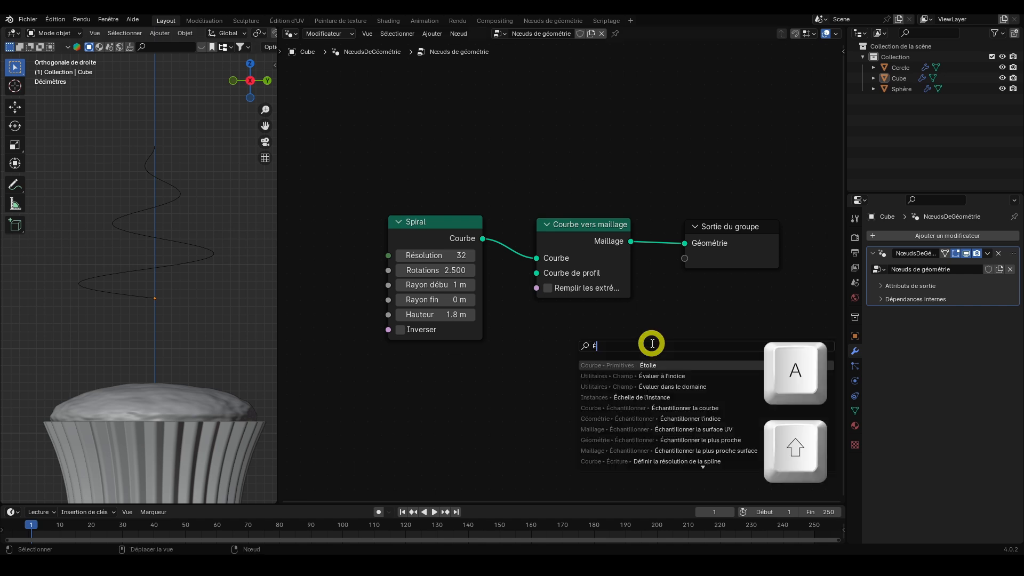
{"action": "type", "text": "Étoi"}
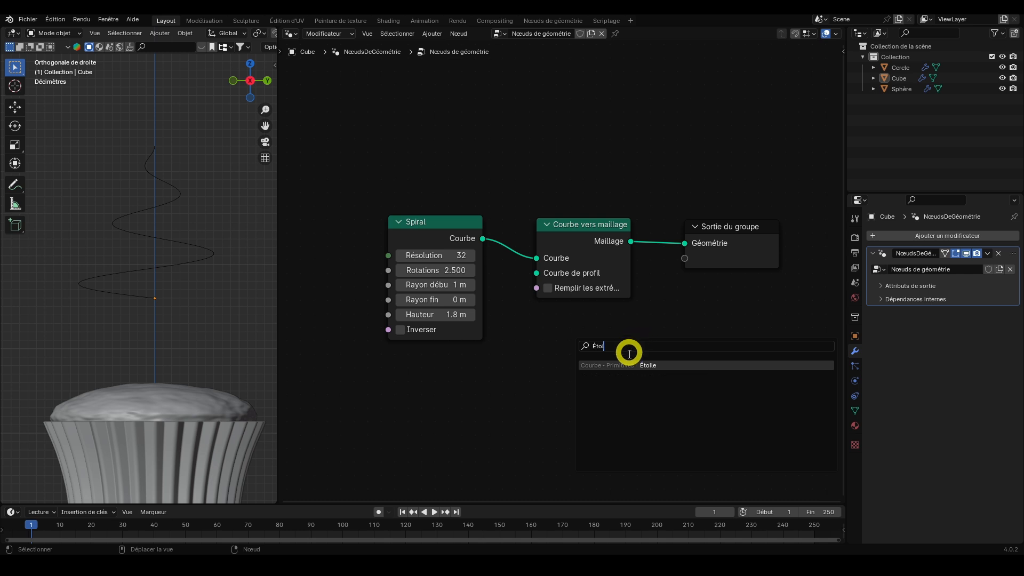
{"action": "left_click", "coordinate": [644, 364]}
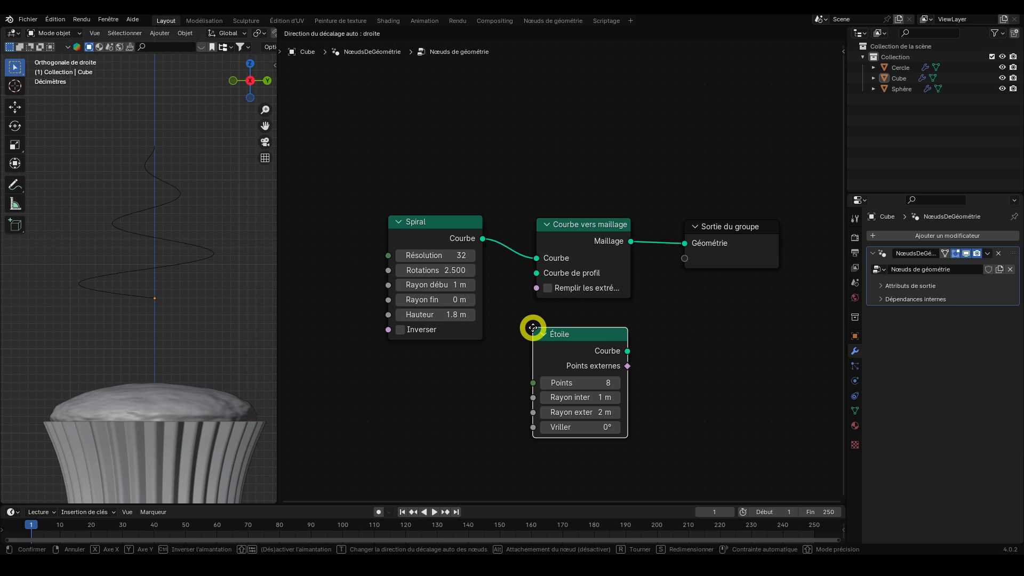
{"action": "left_click", "coordinate": [533, 328]}
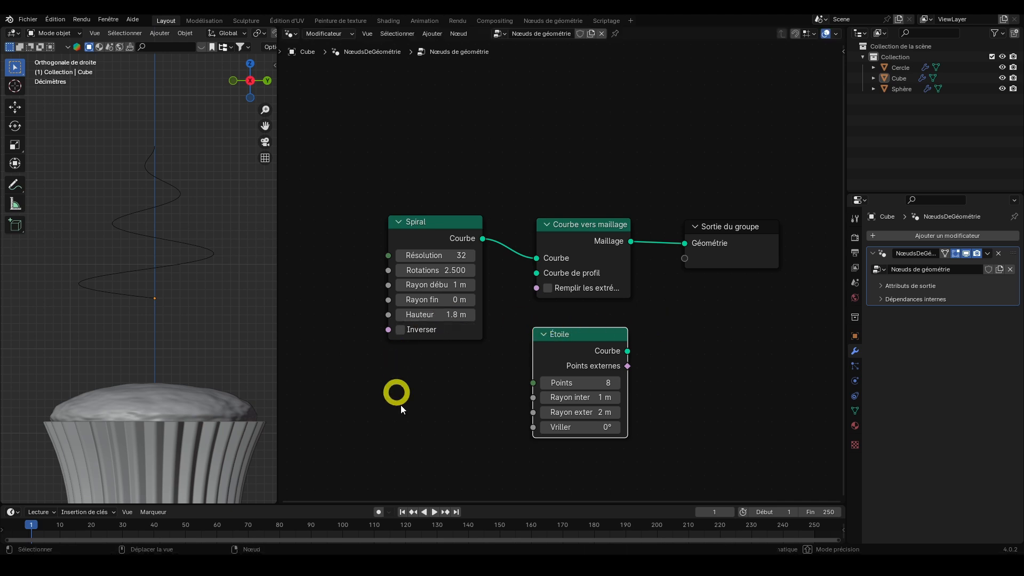
{"action": "left_click_drag", "start_coordinate": [587, 329], "coordinate": [537, 271]}
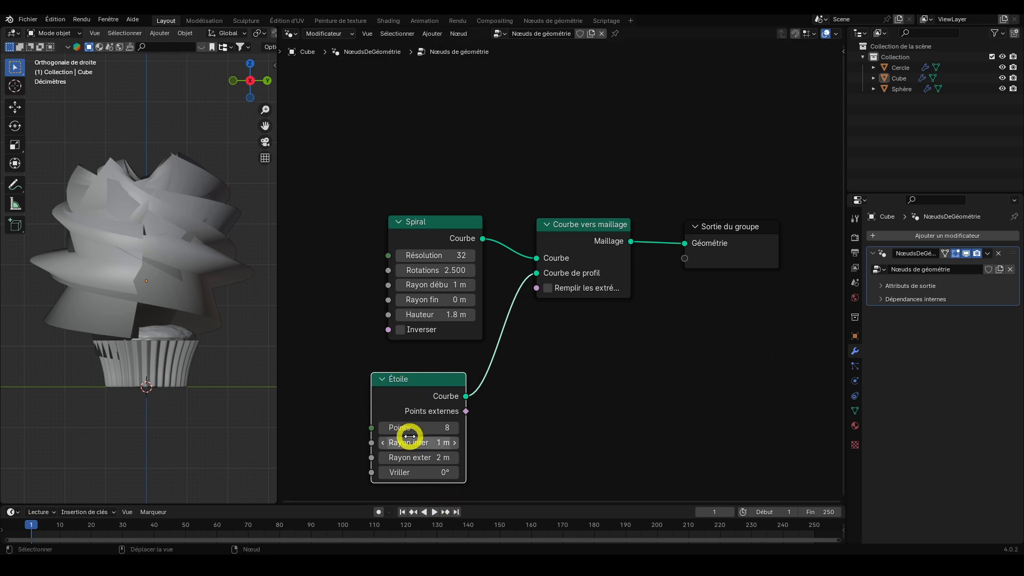
Set the Star node to 12 points, an inner radius of 0.5 m and an outer radius of 0.7 m.
{"action": "left_click", "coordinate": [447, 426]}
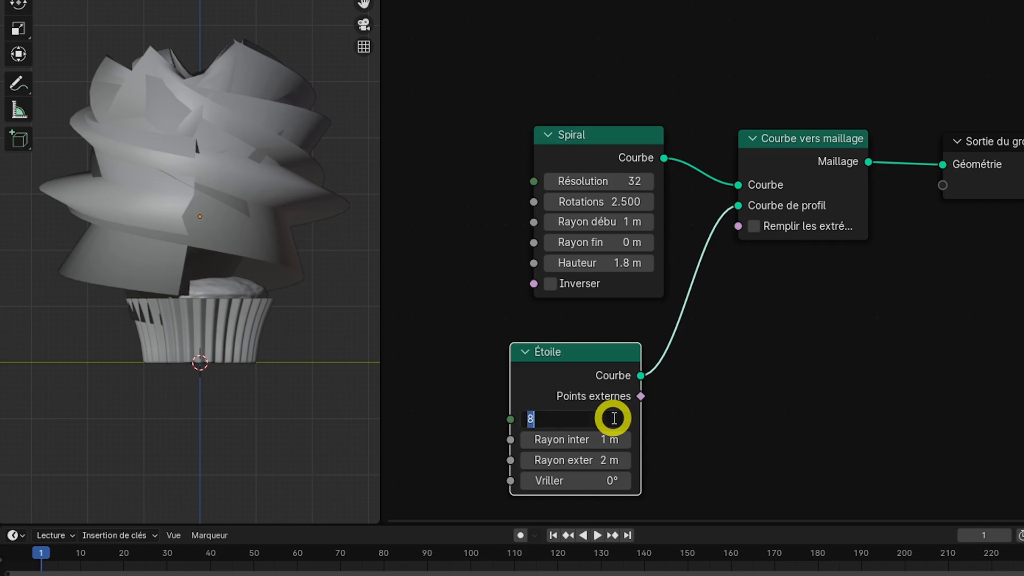
{"action": "type", "text": "12"}
{"action": "key", "text": "Tab"}
{"action": "type", "text": "0."}
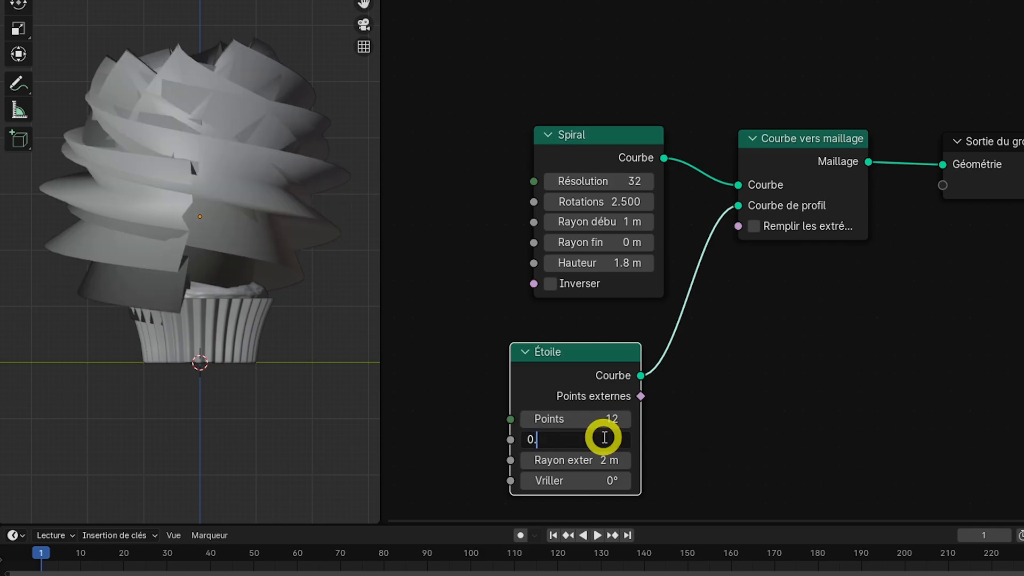
{"action": "type", "text": "5"}
{"action": "key", "text": "Tab"}
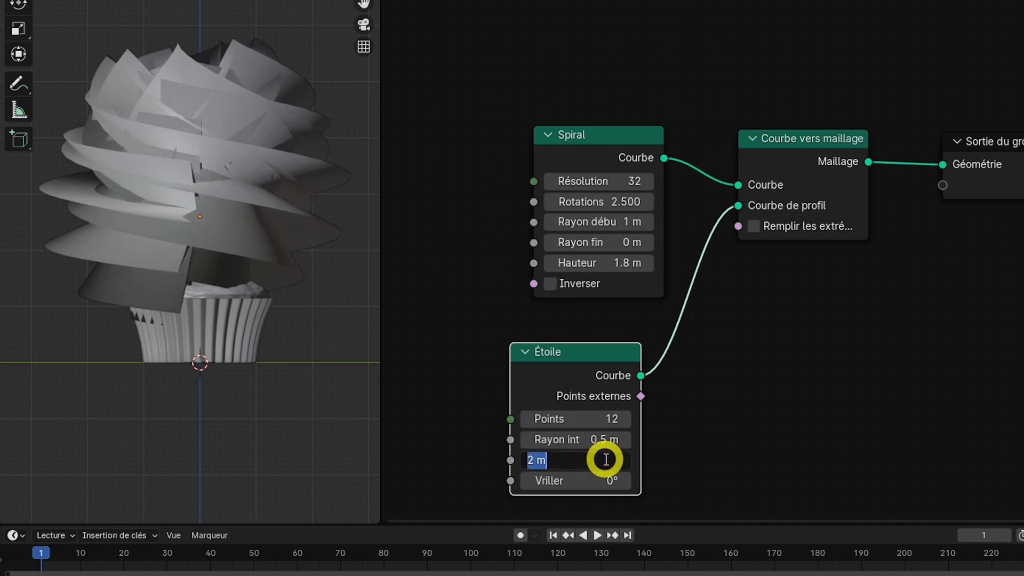
{"action": "type", "text": "0.7"}
{"action": "key", "text": "Return"}
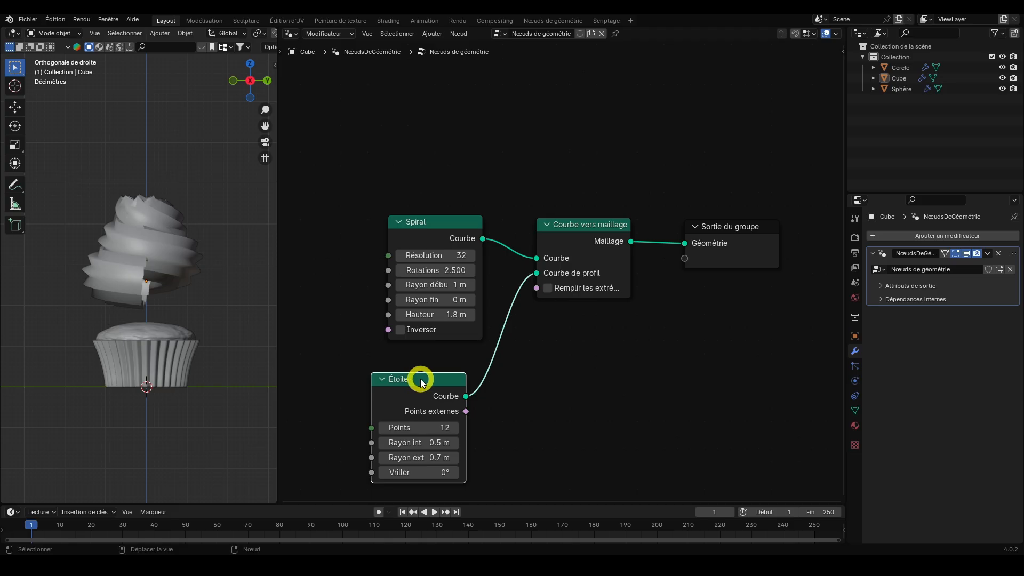
Move the Star node further away and insert a Fillet Curve (Congé de courbe) node between it and Curve to Mesh.
{"action": "left_click_drag", "start_coordinate": [574, 352], "coordinate": [516, 396]}
{"action": "left_click_drag", "start_coordinate": [377, 411], "coordinate": [376, 412]}
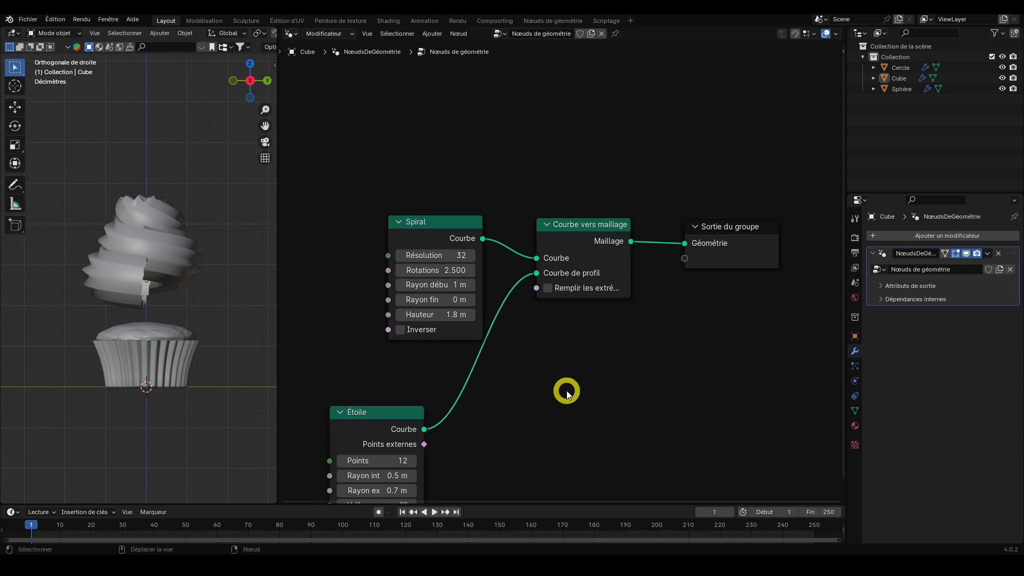
{"action": "key", "text": "shift+a"}
{"action": "type", "text": "cong"}
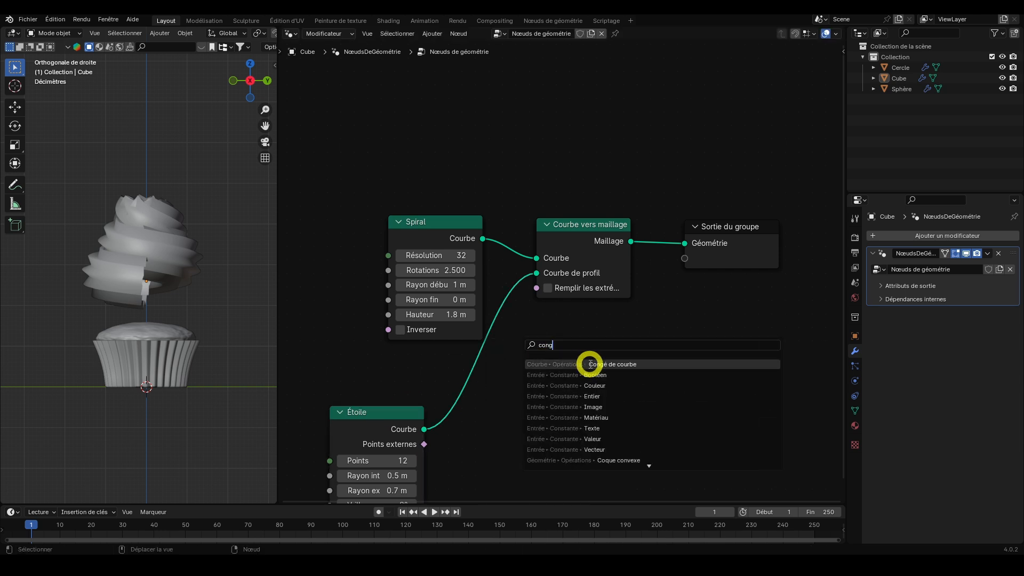
{"action": "left_click", "coordinate": [589, 363]}
{"action": "left_click", "coordinate": [469, 346]}
Switch the Fillet Curve node to Poly mode, set its radius to 0.05 m and inspect the swirl's open end.
{"action": "scroll", "coordinate": [121, 245], "scroll_direction": "up", "scroll_amount": 6}
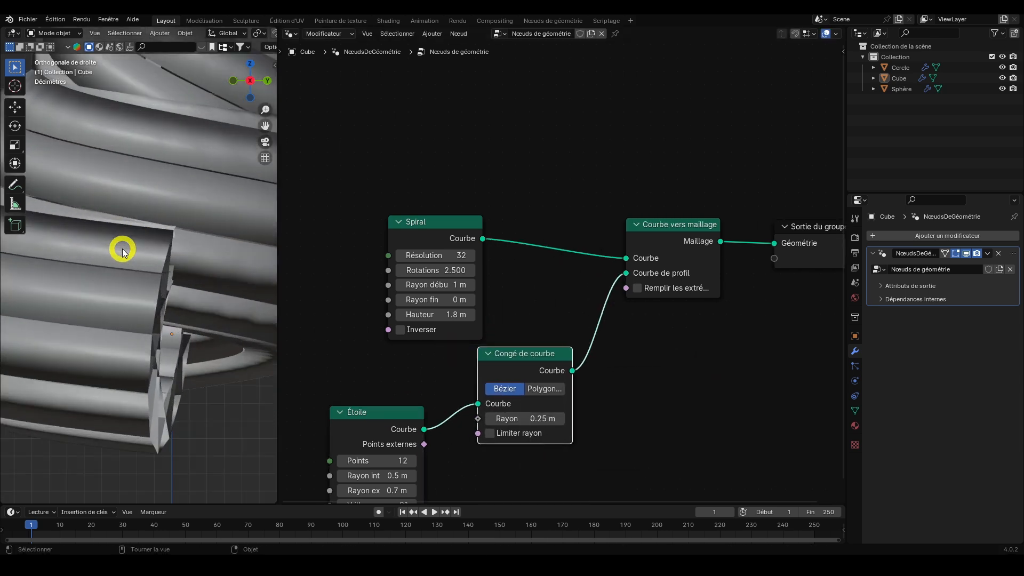
{"action": "scroll", "coordinate": [132, 277], "scroll_direction": "down", "scroll_amount": 4}
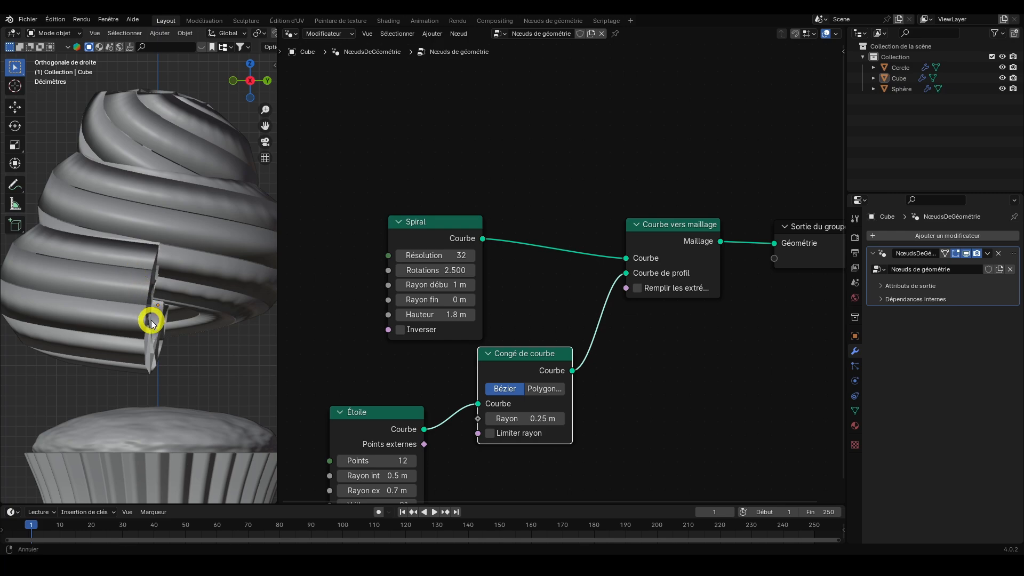
{"action": "scroll", "coordinate": [146, 319], "scroll_direction": "up", "scroll_amount": 5}
{"action": "scroll", "coordinate": [136, 299], "scroll_direction": "down", "scroll_amount": 6}
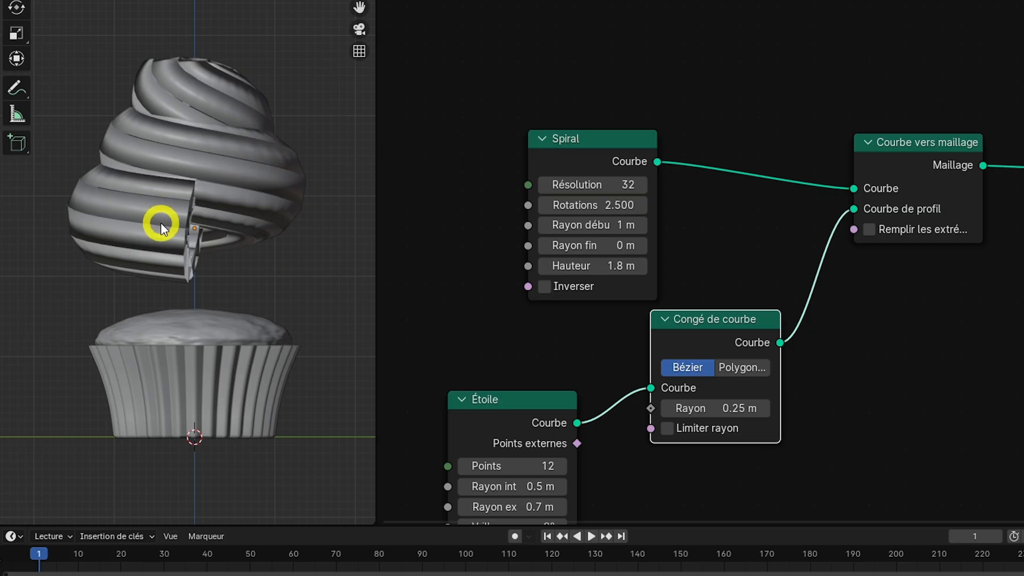
{"action": "left_click", "coordinate": [746, 368]}
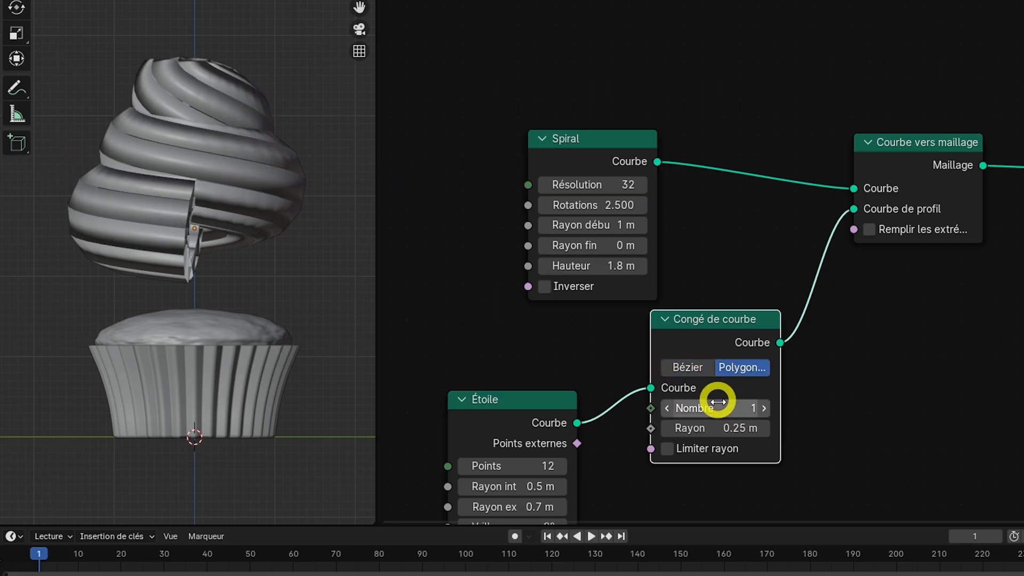
{"action": "left_click", "coordinate": [740, 427]}
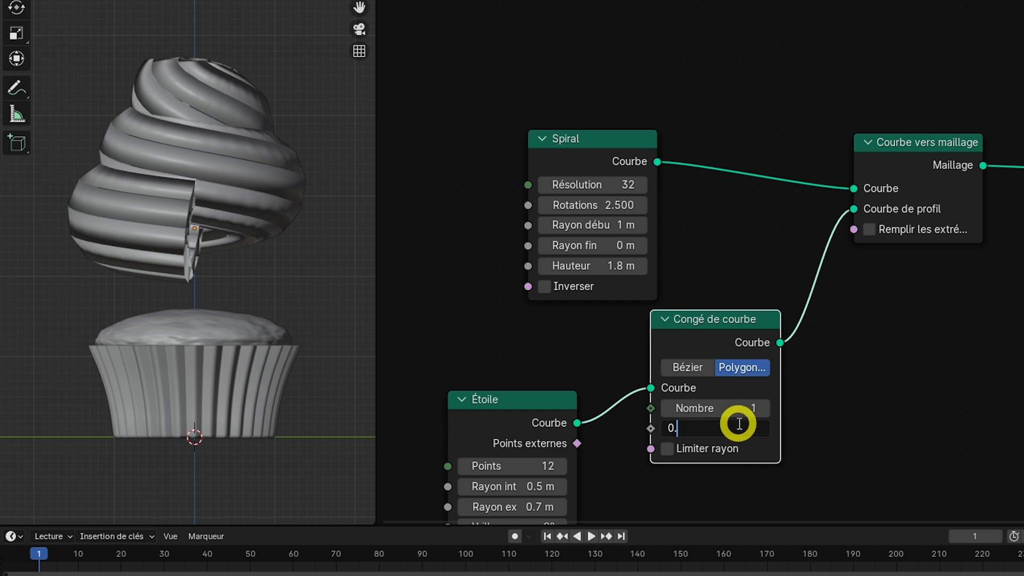
{"action": "type", "text": "0.05"}
{"action": "key", "text": "Return"}
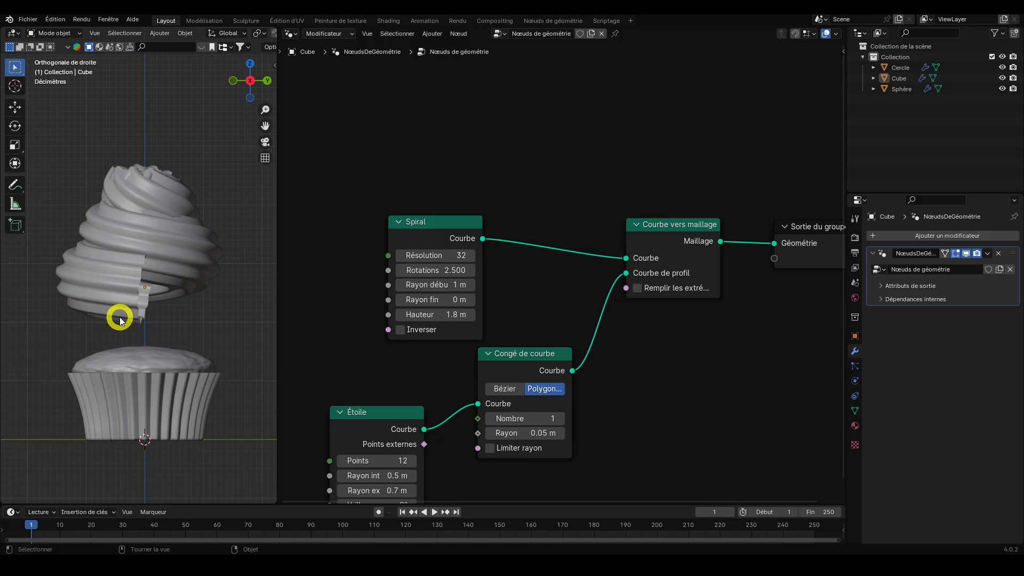
{"action": "scroll", "coordinate": [176, 277], "scroll_direction": "up", "scroll_amount": 4}
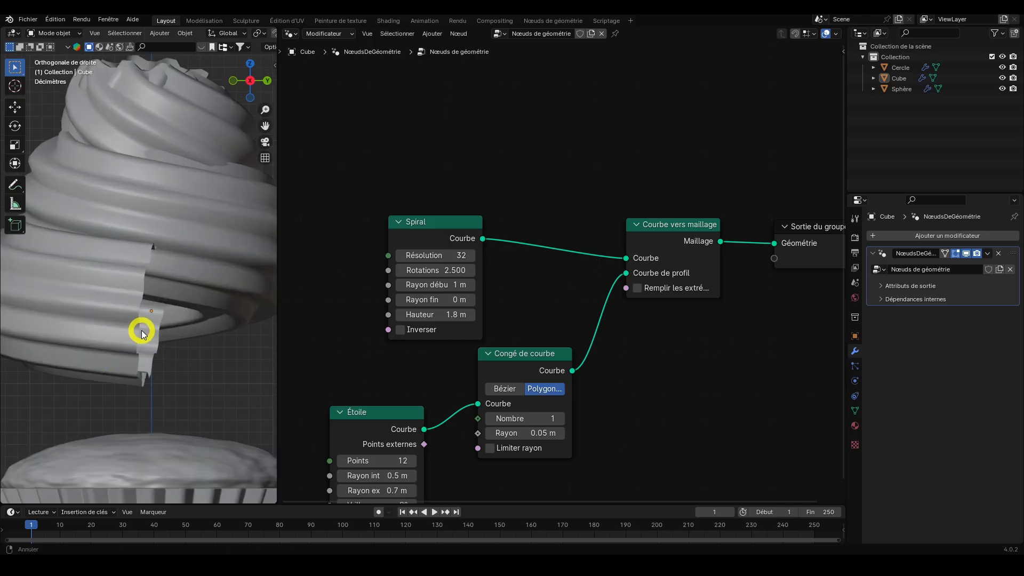
{"action": "middle_click_drag", "start_coordinate": [143, 334], "coordinate": [141, 245]}
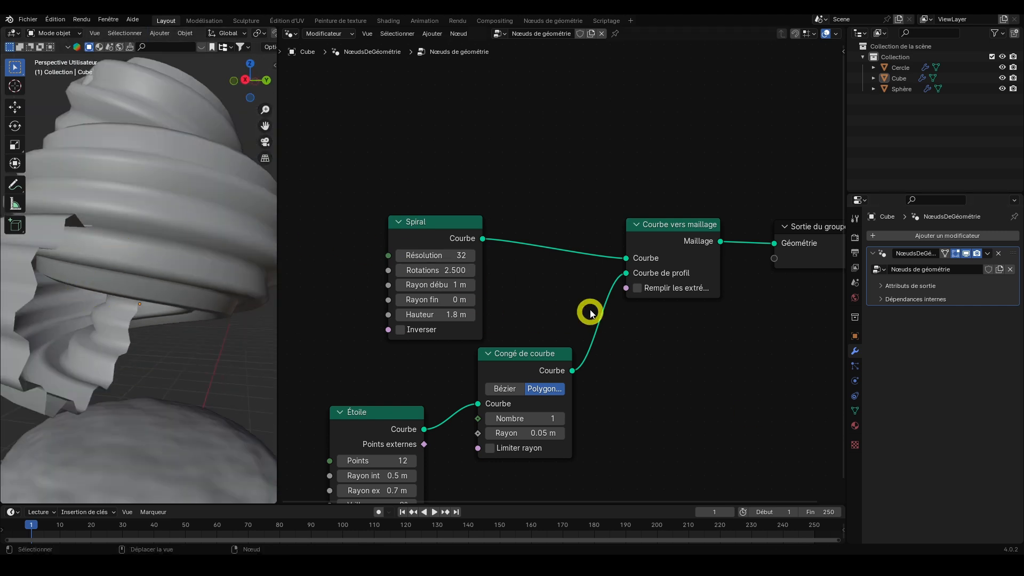
Enable Fill Caps (Remplir les extrémités) on the Curve to Mesh node and inspect the swirl's closed ends.
{"action": "left_click", "coordinate": [637, 288]}
{"action": "middle_click_drag", "start_coordinate": [73, 245], "coordinate": [135, 341]}
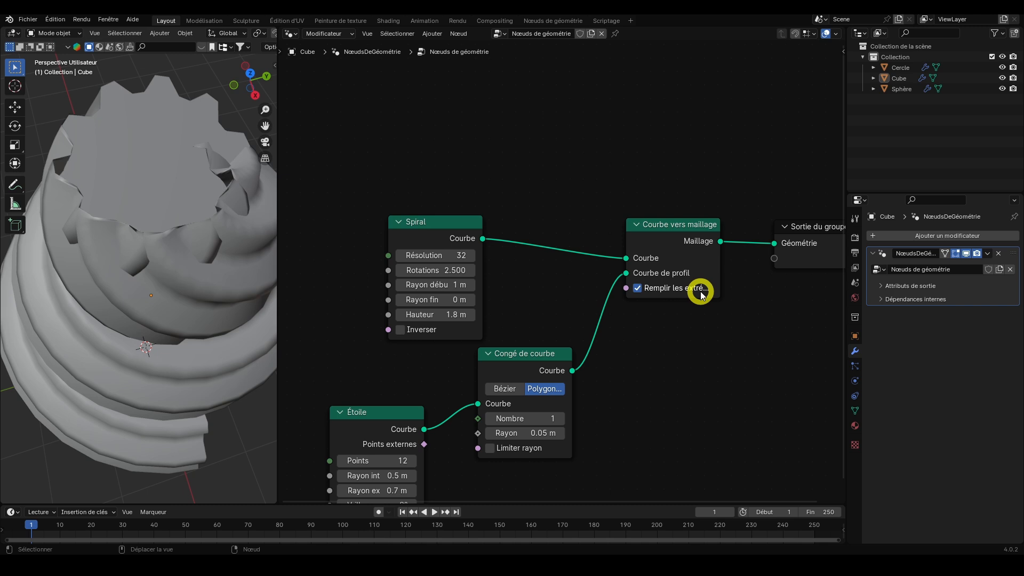
{"action": "scroll", "coordinate": [701, 288], "scroll_direction": "down", "scroll_amount": 1}
{"action": "scroll", "coordinate": [165, 253], "scroll_direction": "down", "scroll_amount": 3}
{"action": "mouse_move", "coordinate": [164, 251]}
{"action": "middle_mouse_down"}
{"action": "mouse_move", "coordinate": [130, 265]}
{"action": "mouse_move", "coordinate": [114, 293]}
{"action": "mouse_move", "coordinate": [170, 217]}
{"action": "mouse_move", "coordinate": [126, 167]}
{"action": "mouse_move", "coordinate": [75, 194]}
{"action": "mouse_move", "coordinate": [82, 299]}
{"action": "mouse_move", "coordinate": [137, 256]}
{"action": "mouse_move", "coordinate": [148, 261]}
{"action": "middle_mouse_up"}
Move the Spiral node further away and insert a Set Curve Radius node between it and Curve to Mesh.
{"action": "left_click_drag", "start_coordinate": [464, 226], "coordinate": [393, 186]}
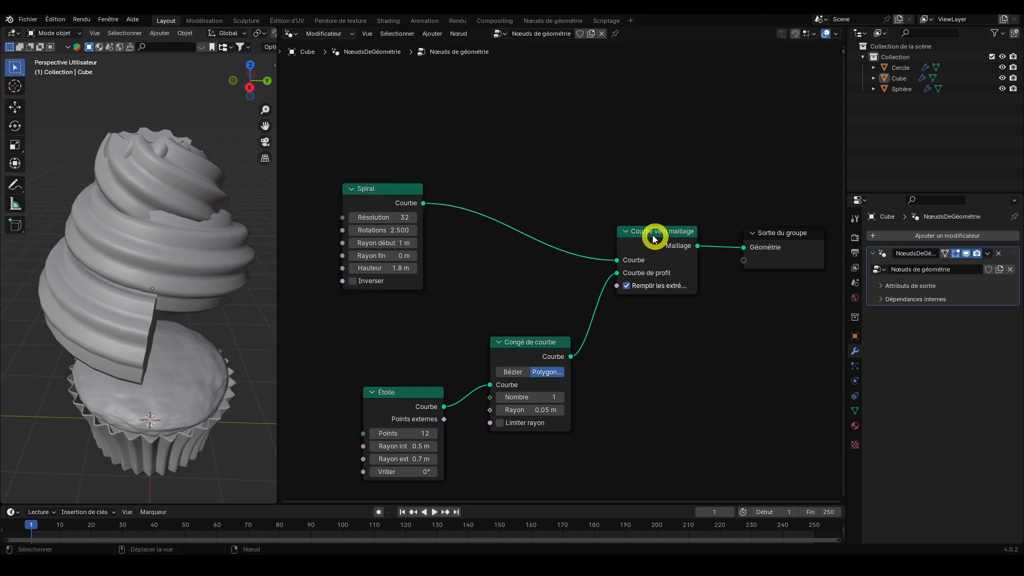
{"action": "key", "text": "shift+a"}
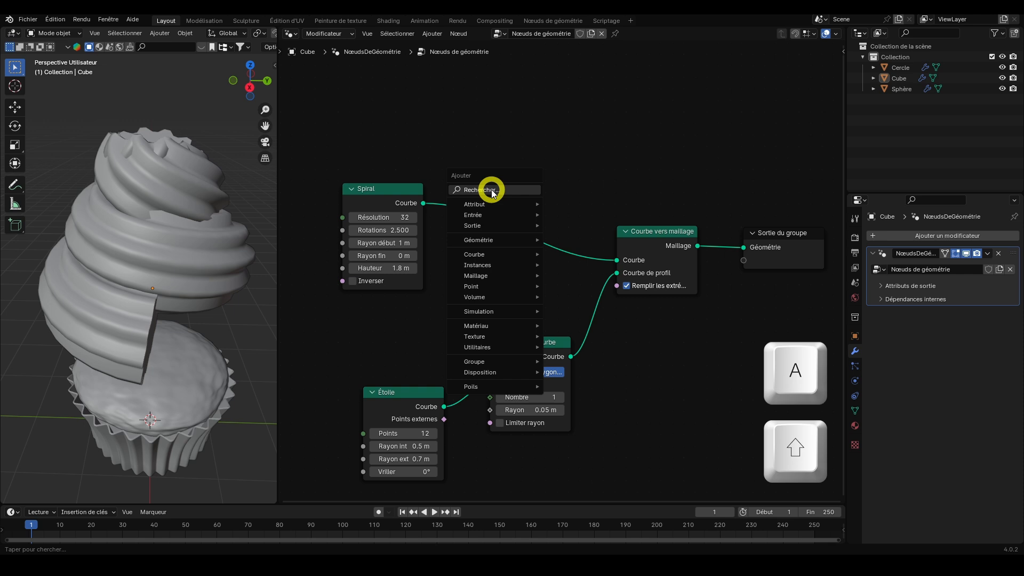
{"action": "type", "text": "définir rz"}
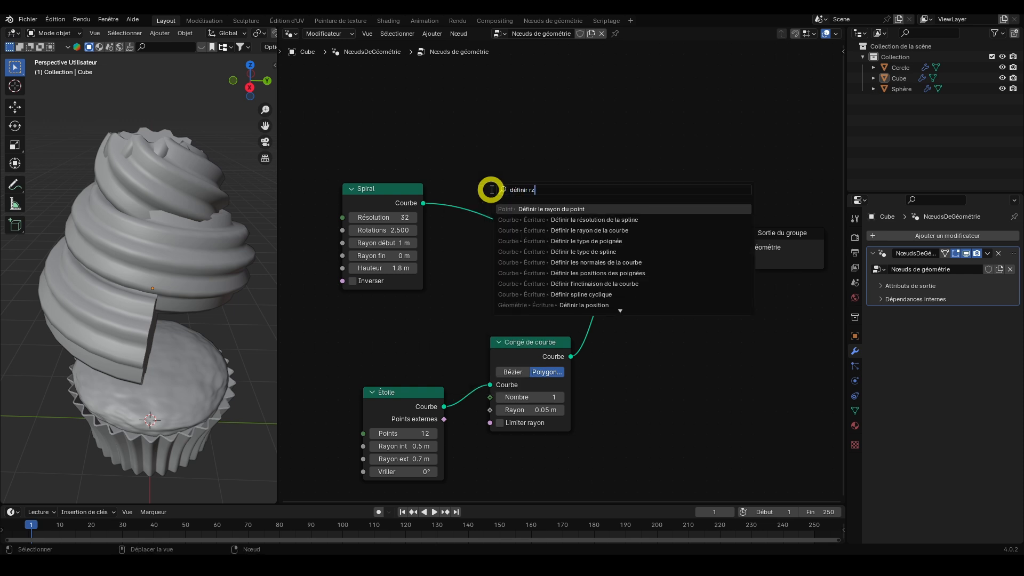
{"action": "left_click", "coordinate": [606, 230]}
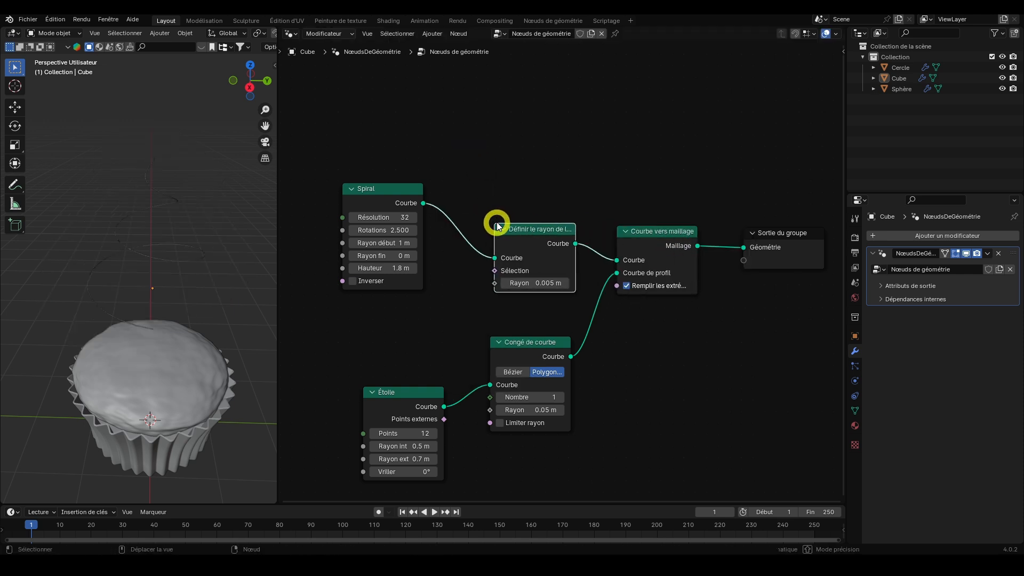
{"action": "left_click", "coordinate": [496, 228]}
Add a Float Curve (Courbe de nombre flottant) node before the Set Curve Radius node.
{"action": "key", "text": "shift+a"}
{"action": "left_click", "coordinate": [388, 289]}
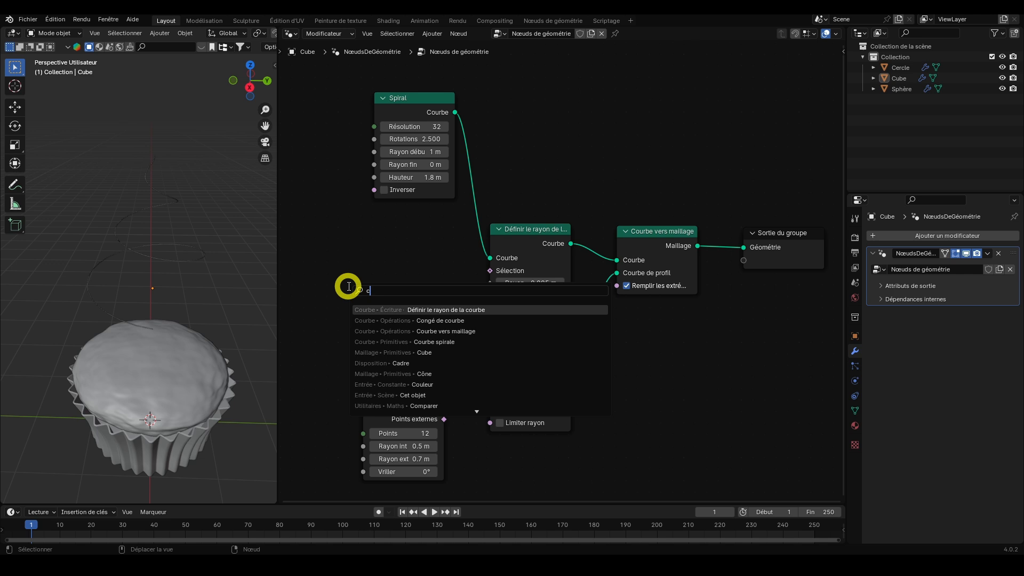
{"action": "type", "text": "courbe nom"}
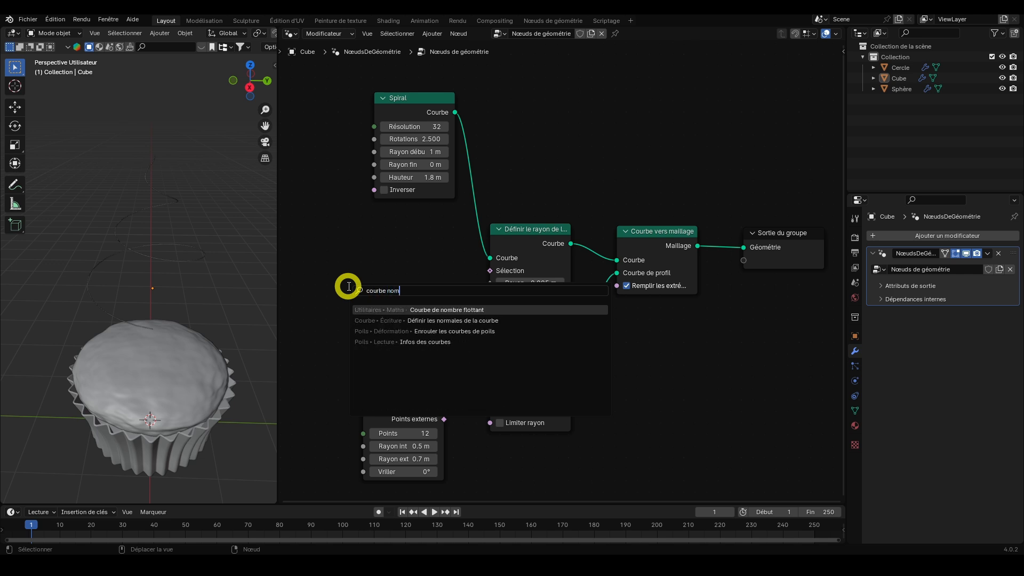
{"action": "left_click", "coordinate": [413, 314]}
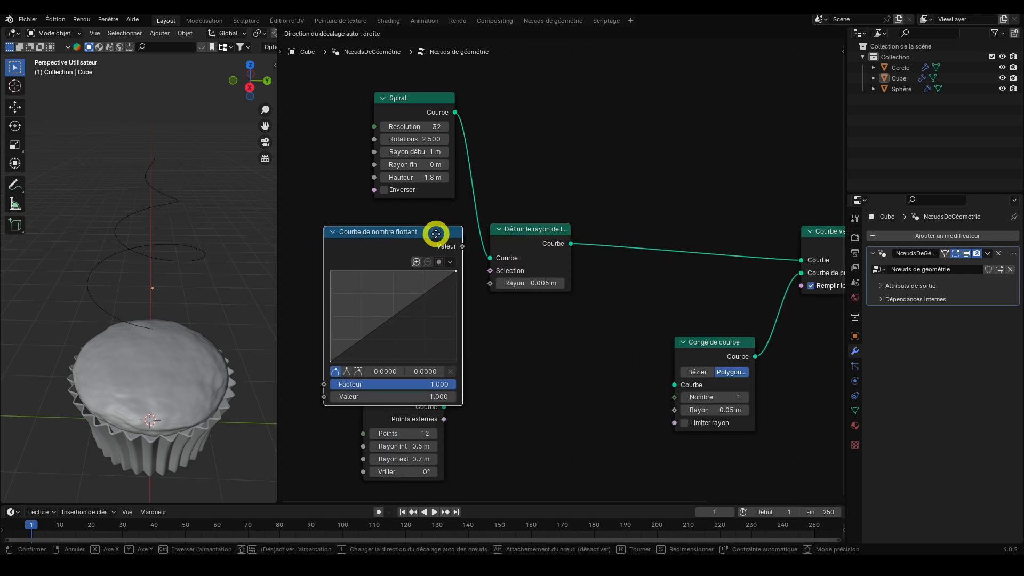
{"action": "left_click", "coordinate": [433, 231]}
Rearrange the nodes, relink the Star's Curve output to Fillet Curve, and connect the Float Curve's Value output to the Radius input of Set Curve Radius.
{"action": "left_click_drag", "start_coordinate": [382, 415], "coordinate": [532, 415]}
{"action": "left_click_drag", "start_coordinate": [593, 406], "coordinate": [674, 384]}
{"action": "left_click_drag", "start_coordinate": [387, 231], "coordinate": [350, 311]}
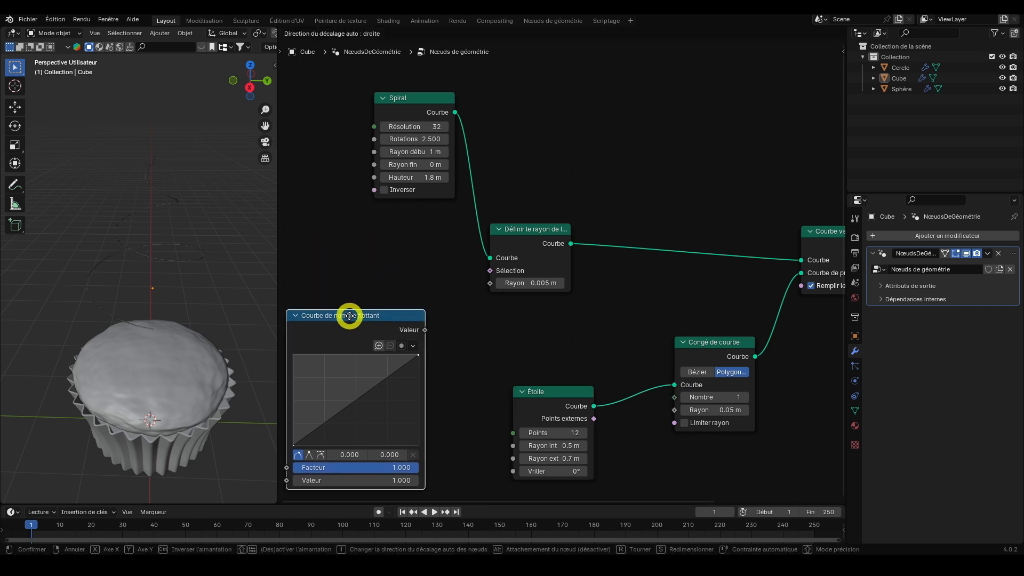
{"action": "left_click_drag", "start_coordinate": [425, 330], "coordinate": [487, 286]}
{"action": "scroll", "coordinate": [306, 398], "scroll_direction": "down", "scroll_amount": 1}
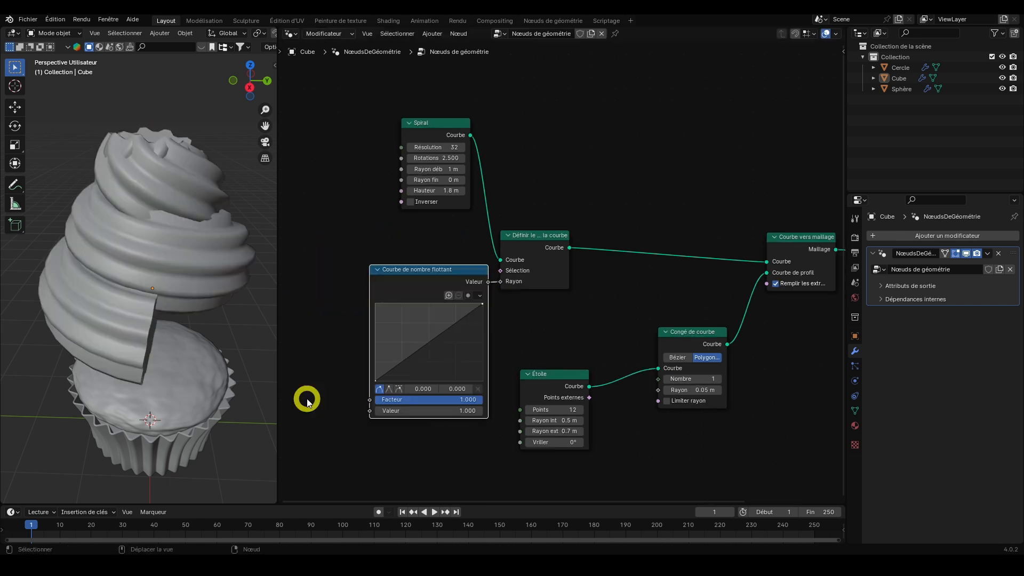
Add a Spline Parameter (Paramètre de la spline) node and connect its Factor output to the Float Curve's Value input.
{"action": "middle_click_drag", "start_coordinate": [306, 398], "coordinate": [404, 357]}
{"action": "key", "text": "shift+a"}
{"action": "type", "text": "para"}
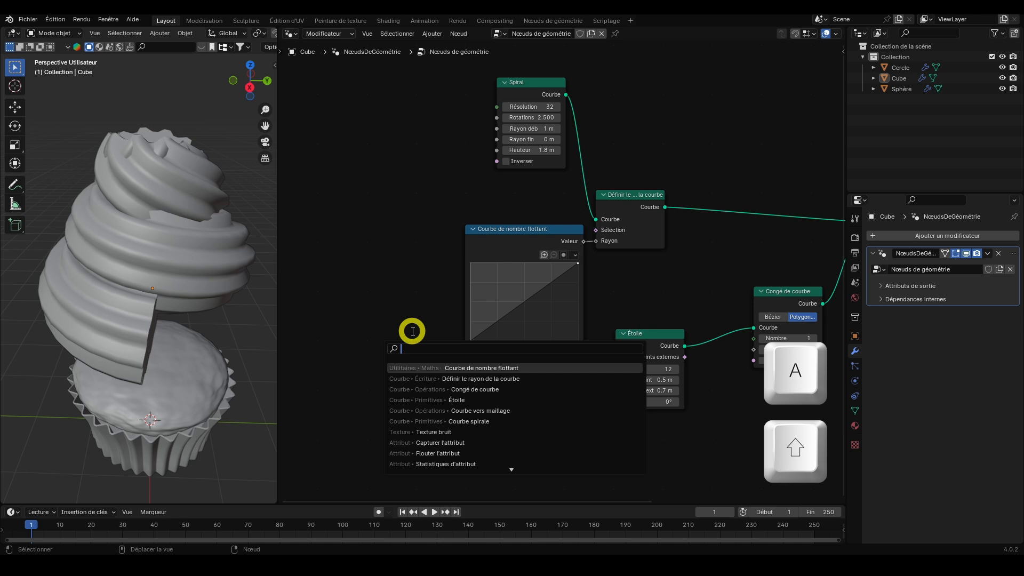
{"action": "key", "text": "Return"}
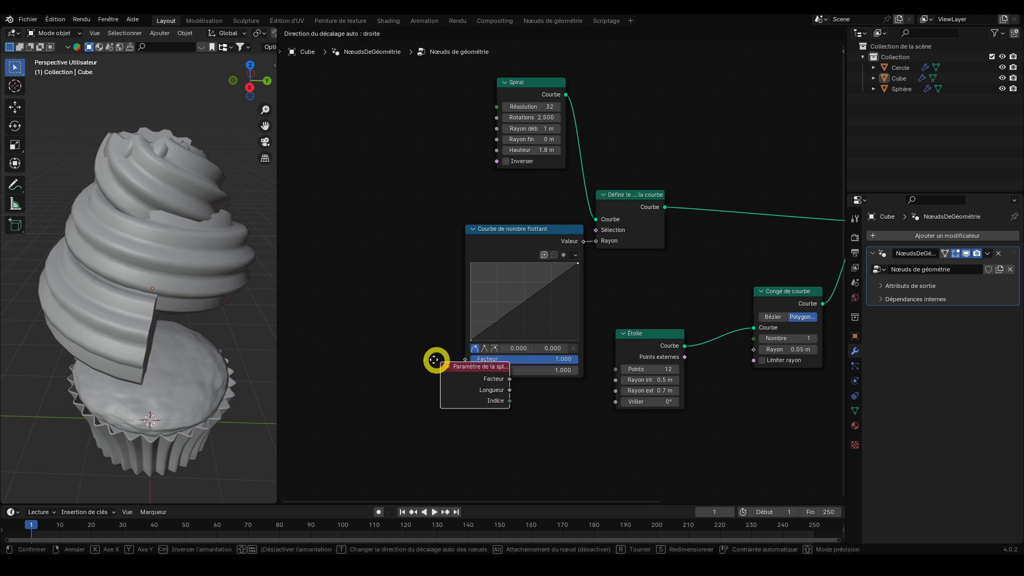
{"action": "left_click", "coordinate": [352, 326]}
{"action": "left_click_drag", "start_coordinate": [416, 340], "coordinate": [427, 344]}
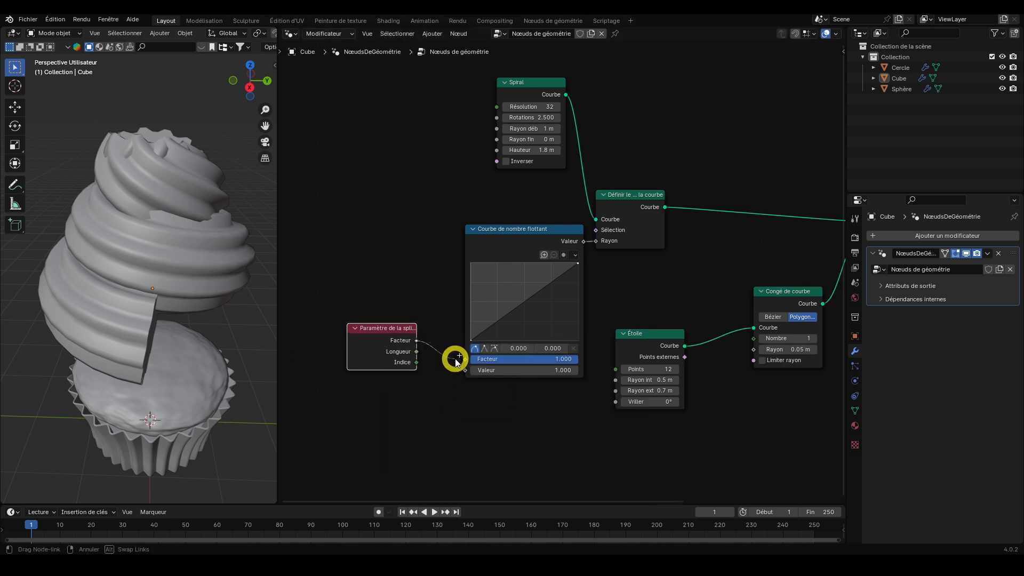
{"action": "left_click_drag", "start_coordinate": [465, 372], "coordinate": [465, 369]}
Set the Float Curve's start point to about 0.76 and its end point to about 0.09, and add a point near 0.65, 0.78.
{"action": "scroll", "coordinate": [122, 276], "scroll_direction": "up", "scroll_amount": 3}
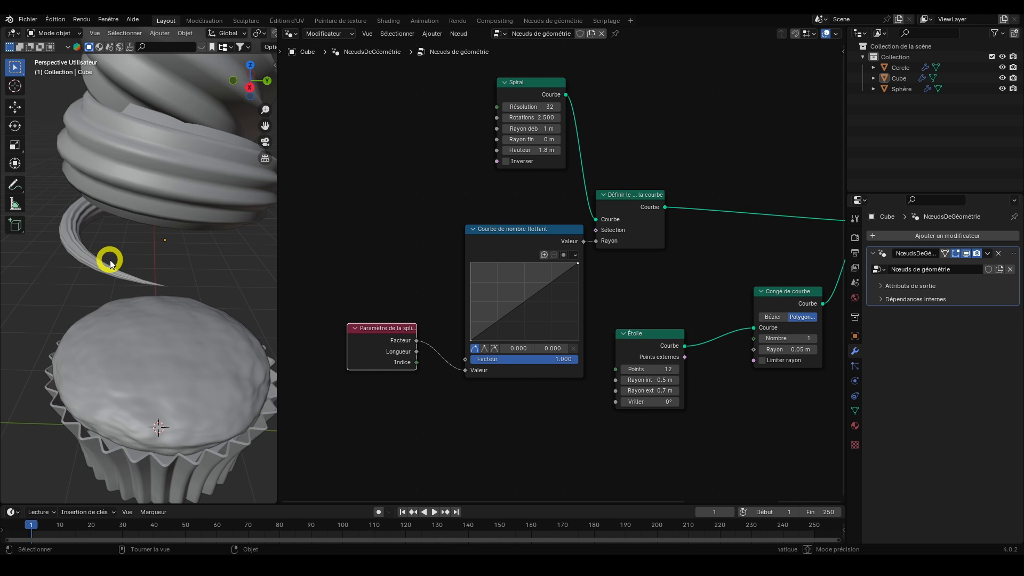
{"action": "scroll", "coordinate": [110, 263], "scroll_direction": "up", "scroll_amount": 1}
{"action": "scroll", "coordinate": [186, 274], "scroll_direction": "down", "scroll_amount": 5}
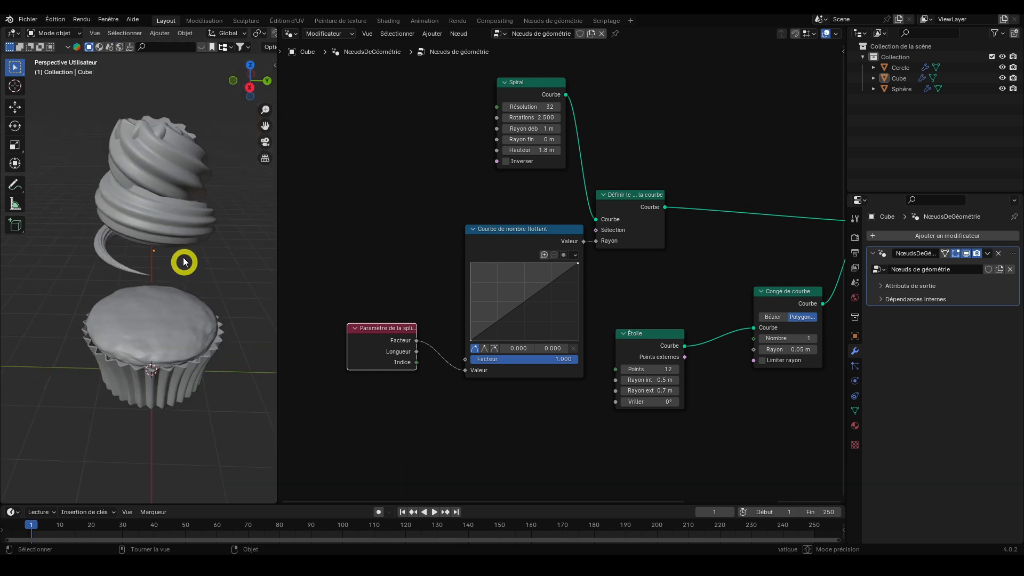
{"action": "middle_click_drag", "start_coordinate": [158, 160], "coordinate": [158, 208]}
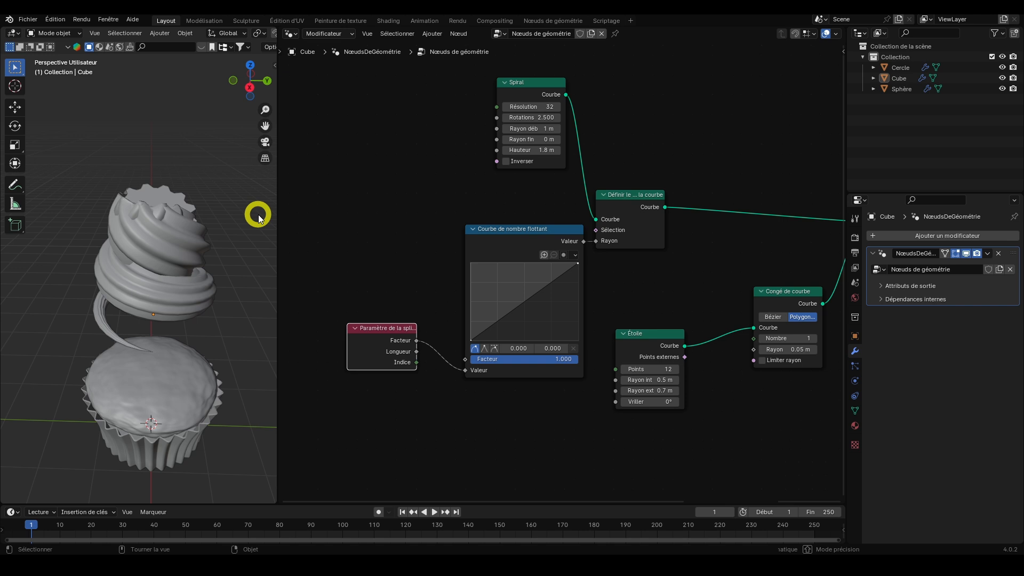
{"action": "left_click_drag", "start_coordinate": [475, 344], "coordinate": [539, 245]}
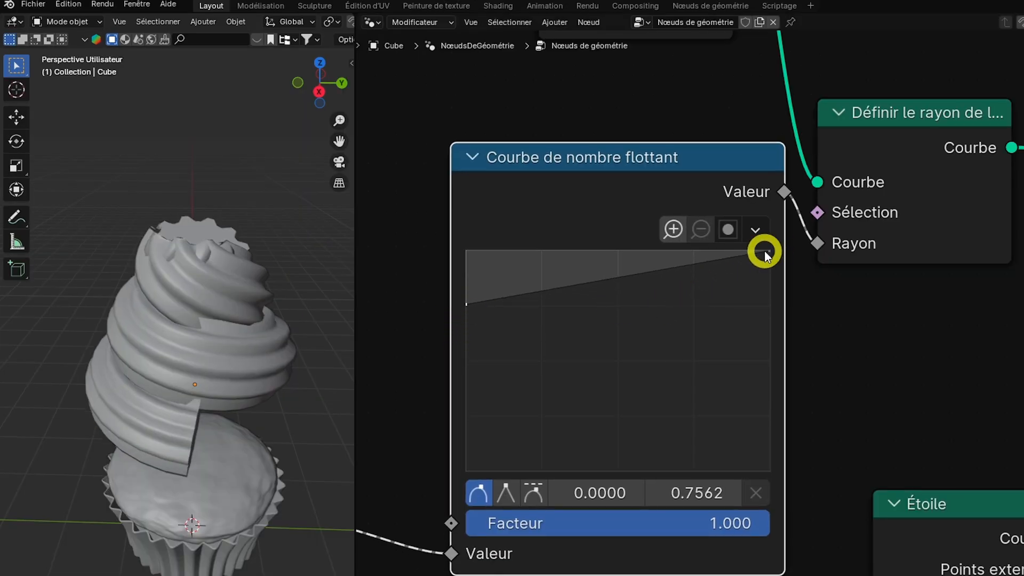
{"action": "left_click_drag", "start_coordinate": [763, 250], "coordinate": [761, 450]}
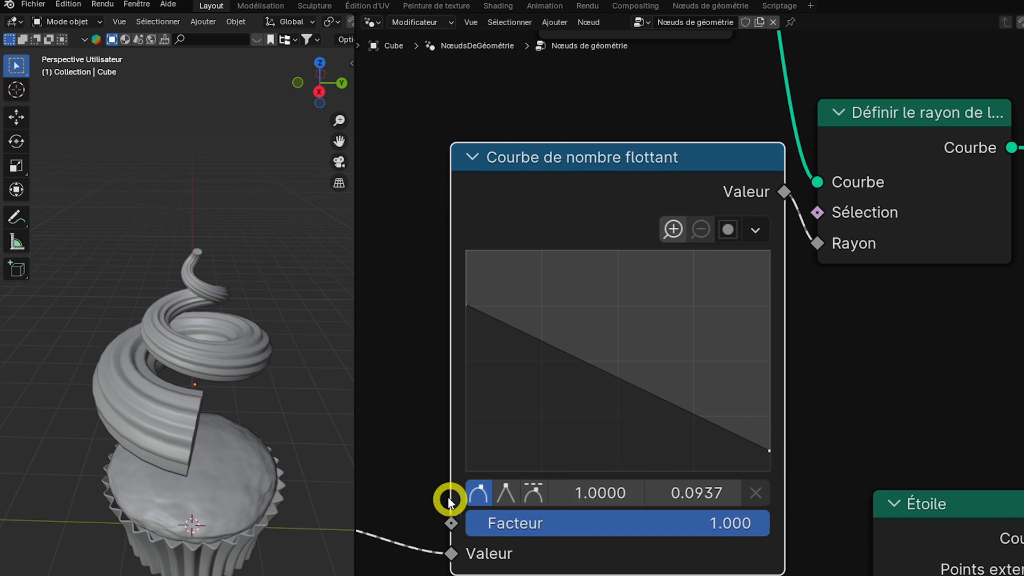
{"action": "key", "text": "g"}
{"action": "left_click_drag", "start_coordinate": [549, 342], "coordinate": [670, 286]}
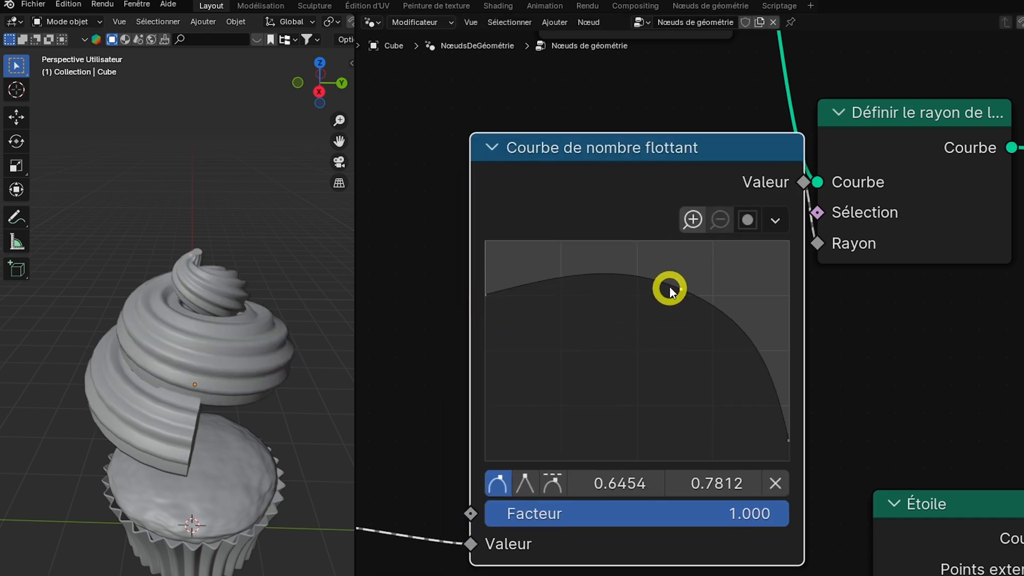
Shape the Float Curve into a smooth arch with extra points on both slopes, a start point at zero and one point at 0.70, 0.80.
{"action": "left_click_drag", "start_coordinate": [540, 282], "coordinate": [567, 303]}
{"action": "left_click_drag", "start_coordinate": [490, 298], "coordinate": [519, 379]}
{"action": "left_click", "coordinate": [786, 441]}
{"action": "left_click", "coordinate": [745, 336]}
{"action": "left_click_drag", "start_coordinate": [756, 357], "coordinate": [775, 400]}
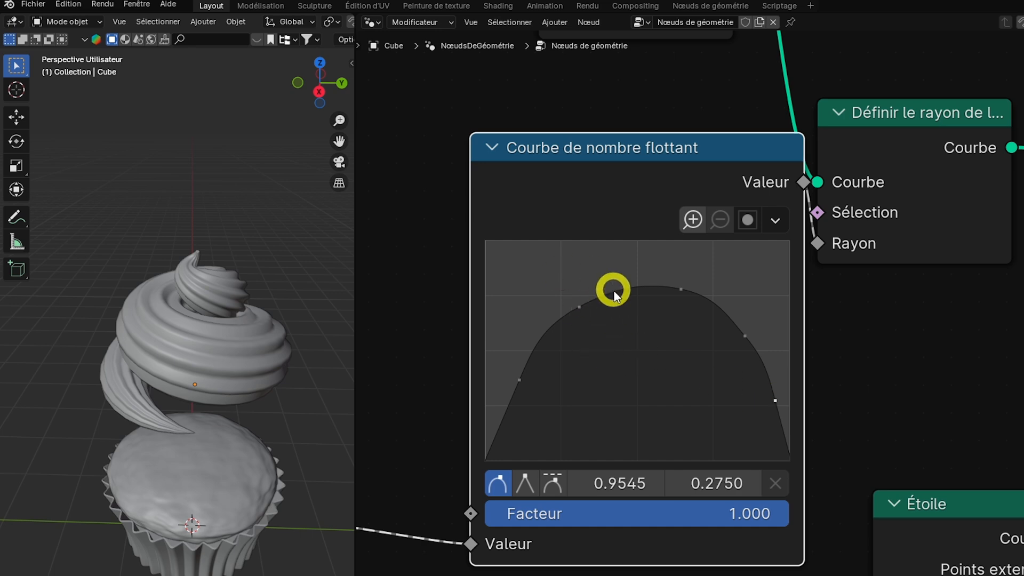
{"action": "left_click_drag", "start_coordinate": [579, 307], "coordinate": [696, 291]}
{"action": "left_click", "coordinate": [486, 458]}
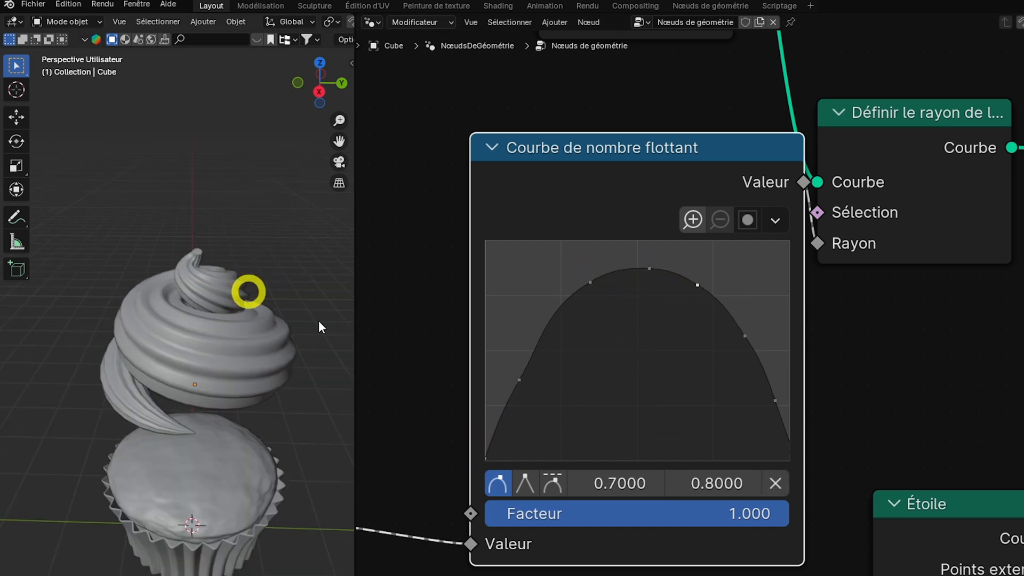
Lower the Float Curve's end point to 0 to taper the swirl's tip to a point.
{"action": "scroll", "coordinate": [187, 235], "scroll_direction": "up", "scroll_amount": 5}
{"action": "scroll", "coordinate": [211, 197], "scroll_direction": "down", "scroll_amount": 2}
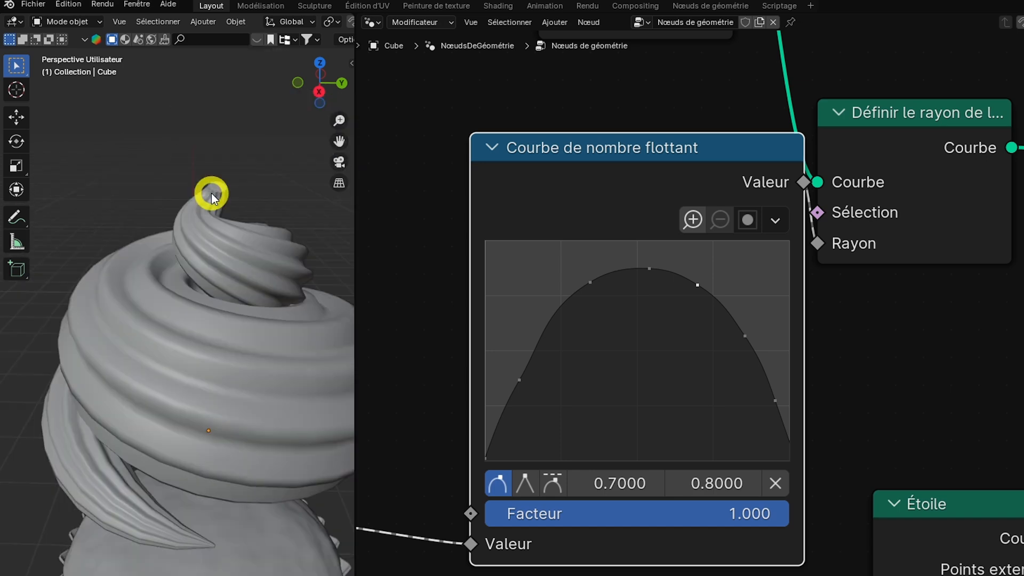
{"action": "left_click_drag", "start_coordinate": [789, 441], "coordinate": [804, 485]}
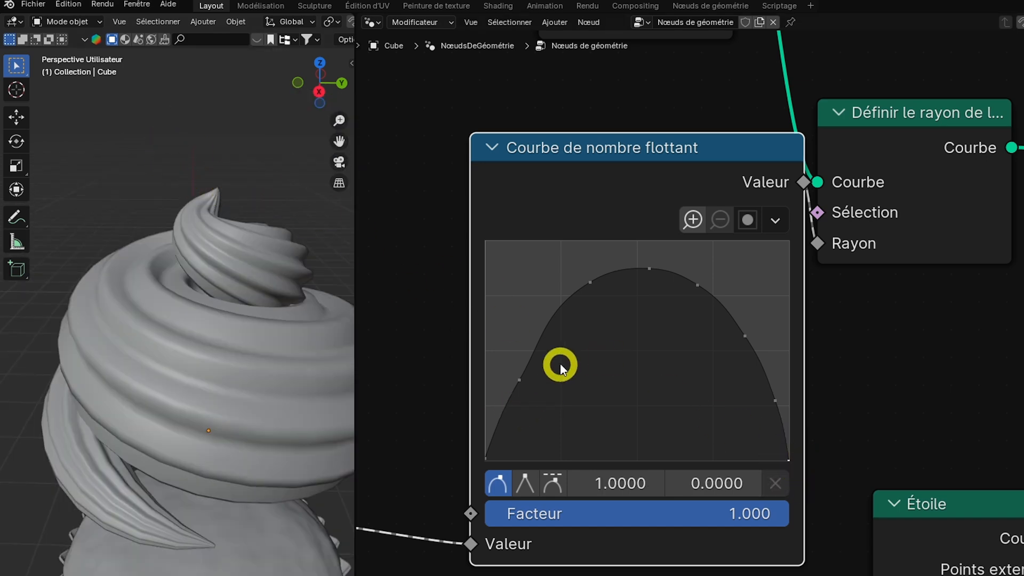
{"action": "scroll", "coordinate": [244, 237], "scroll_direction": "down", "scroll_amount": 4}
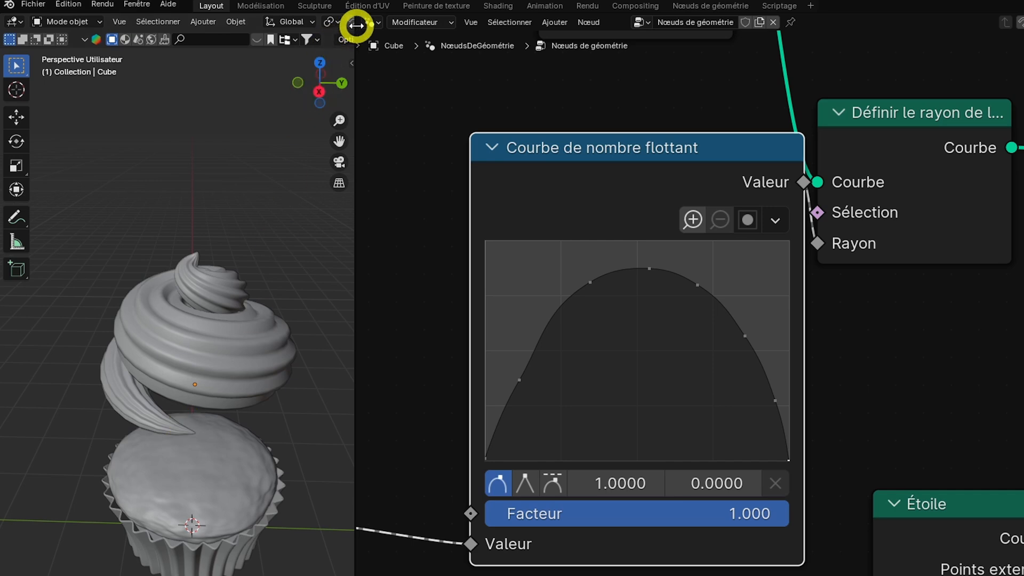
Widen the 3D viewport and, in right orthographic view, lower the frosting swirl about 1.42 m along Z onto the cake.
{"action": "left_click_drag", "start_coordinate": [353, 23], "coordinate": [978, 128]}
{"action": "left_click", "coordinate": [943, 92]}
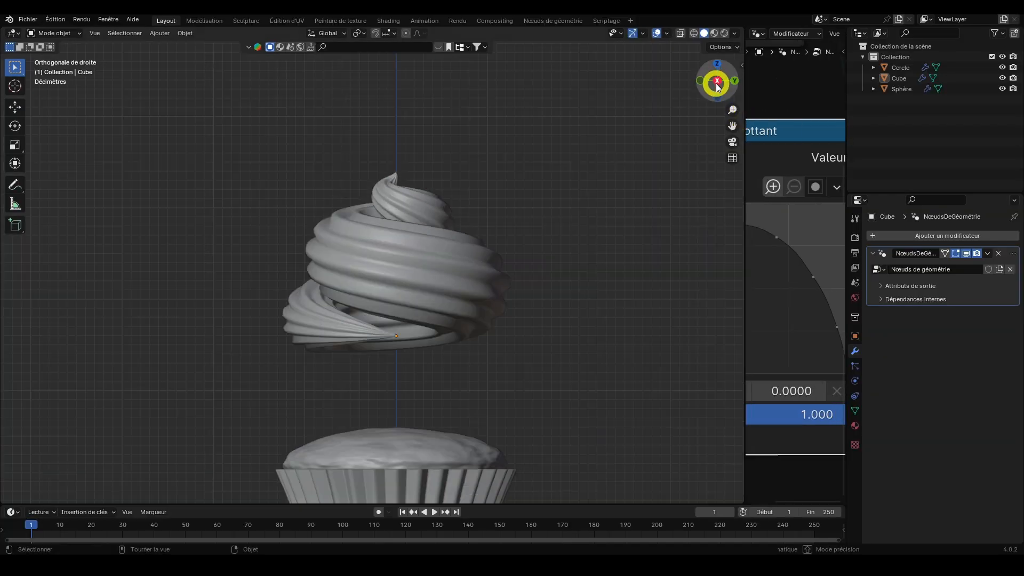
{"action": "left_click", "coordinate": [383, 271]}
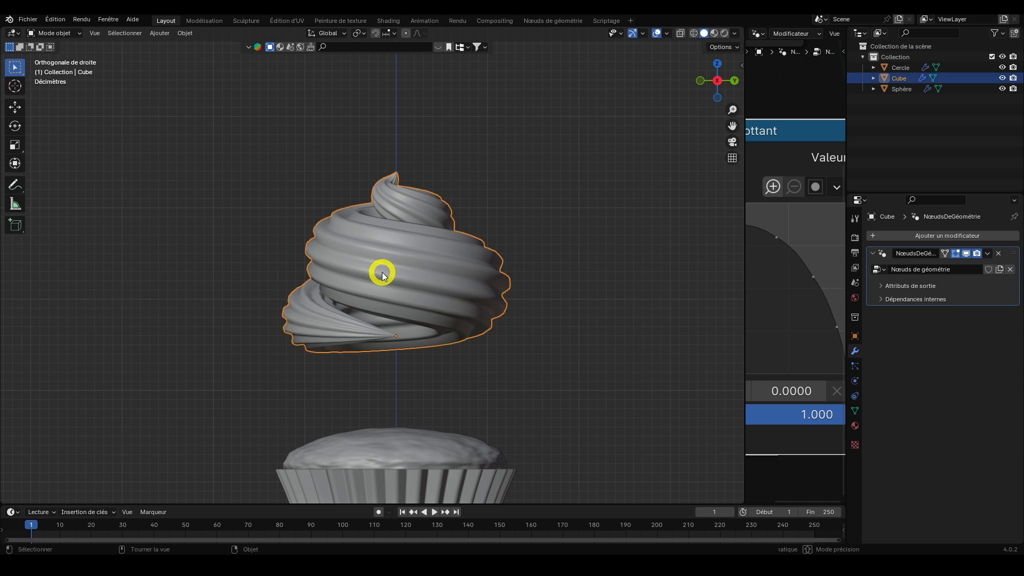
{"action": "key", "text": "g"}
{"action": "key", "text": "z"}
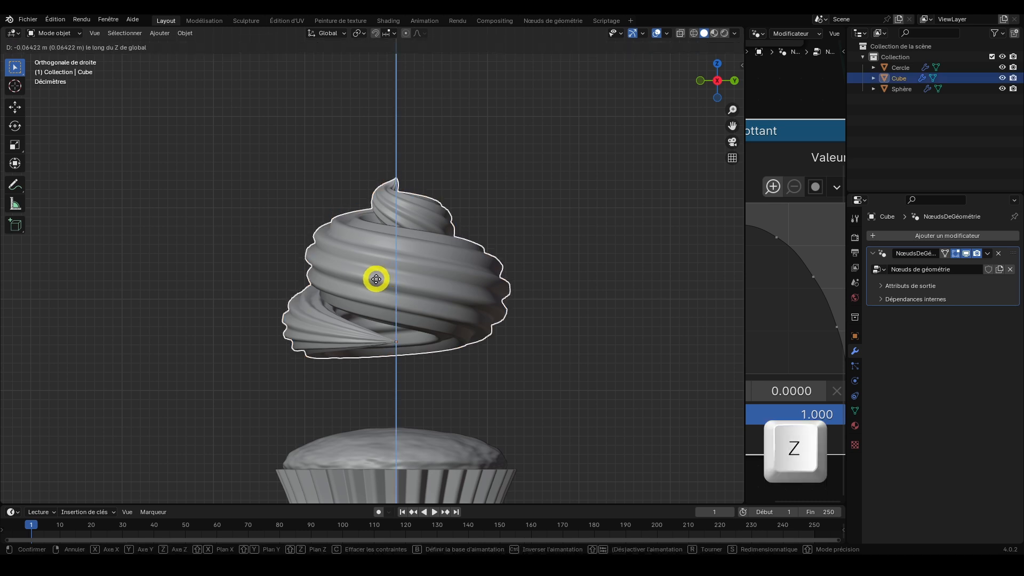
{"action": "left_click", "coordinate": [353, 402]}
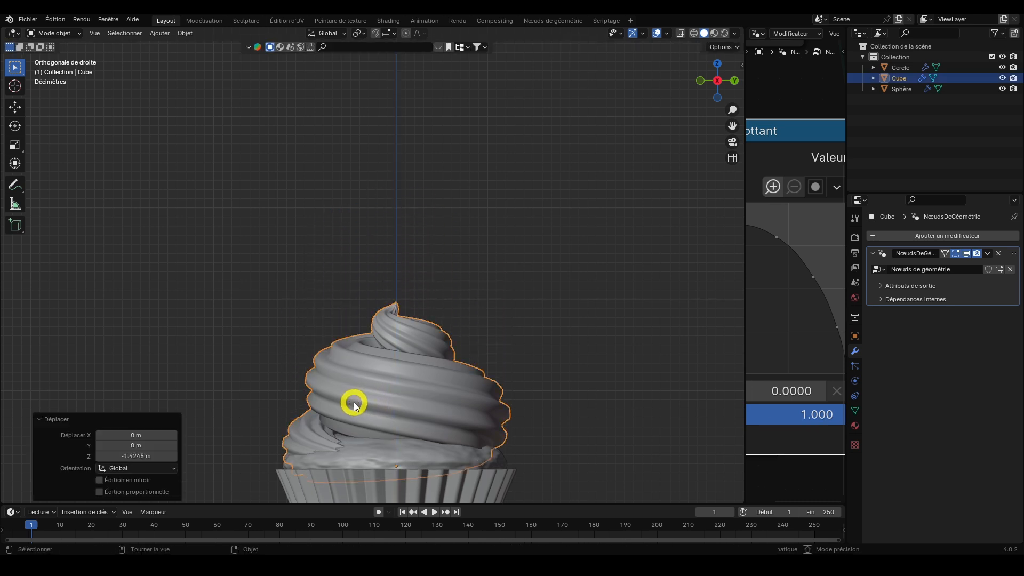
Scale the frosting down uniformly to sit inside the cake dome's edge, deselect it and check the cupcake from the side.
{"action": "left_click", "coordinate": [544, 278]}
{"action": "middle_click_drag", "start_coordinate": [528, 294], "coordinate": [379, 232]}
{"action": "left_click", "coordinate": [379, 232]}
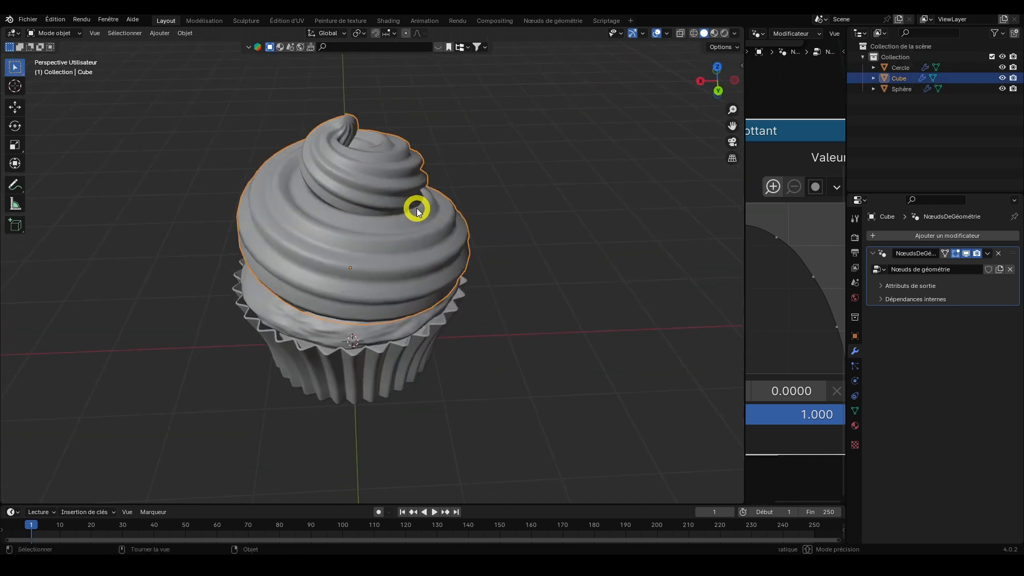
{"action": "key", "text": "s"}
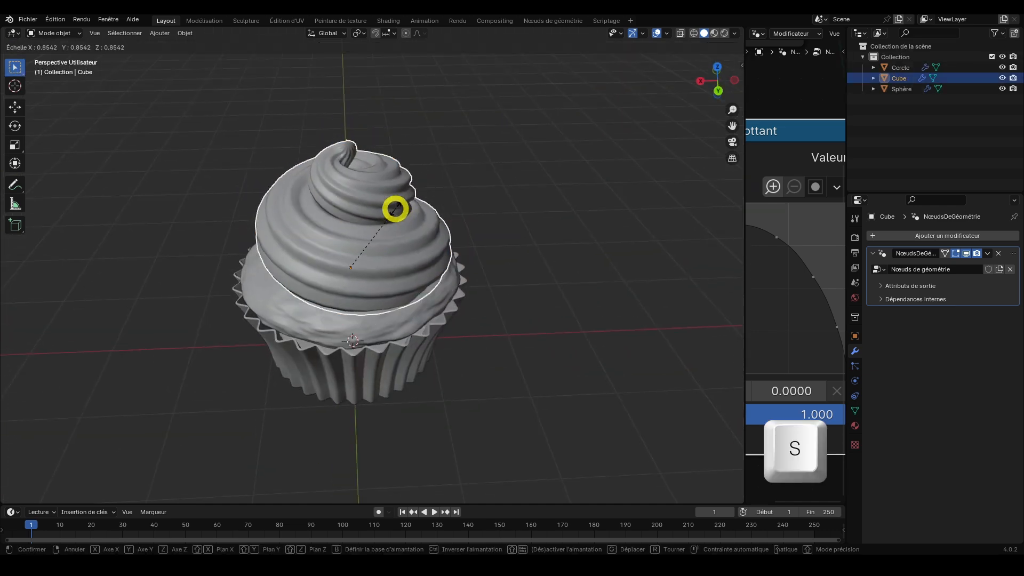
{"action": "left_click", "coordinate": [422, 208]}
{"action": "left_click", "coordinate": [453, 206]}
{"action": "middle_click_drag", "start_coordinate": [453, 205], "coordinate": [465, 164]}
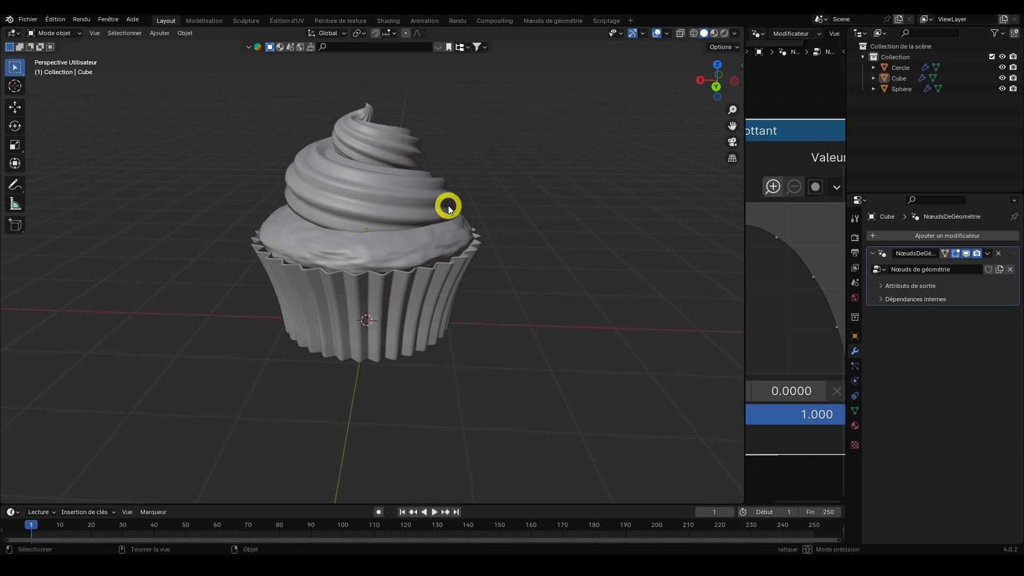
Add a cylinder mesh with 32 vertices, 1 m radius and 2 m depth at the origin and view it from the back.
{"action": "key", "text": "shift+a"}
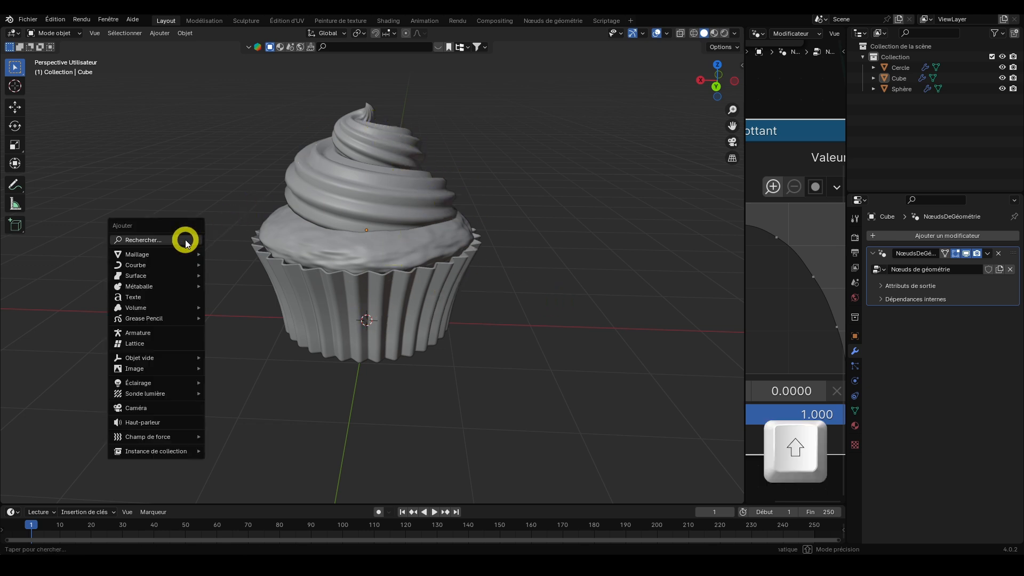
{"action": "mouse_move", "coordinate": [177, 252]}
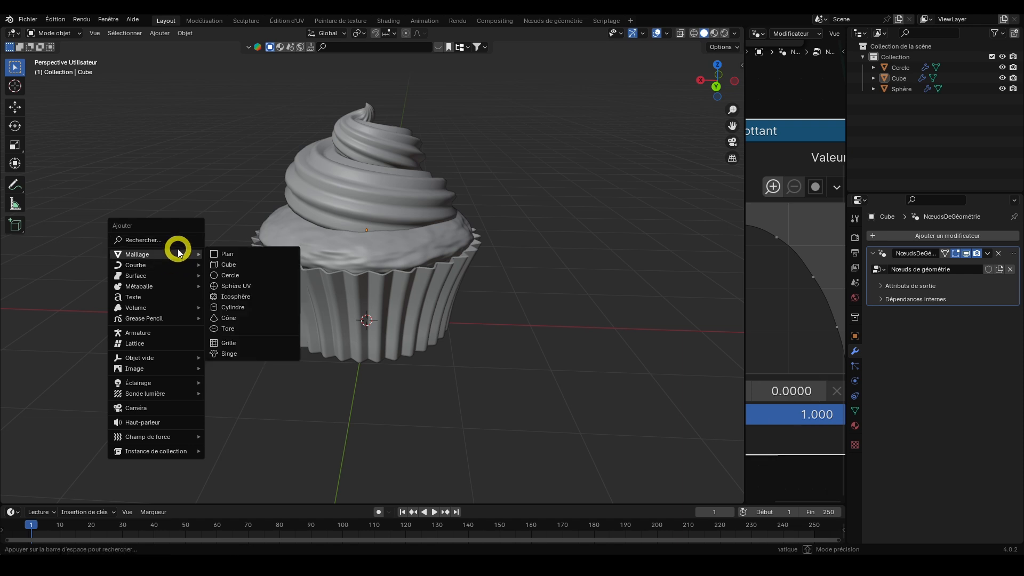
{"action": "left_click", "coordinate": [242, 307]}
{"action": "left_click", "coordinate": [717, 86]}
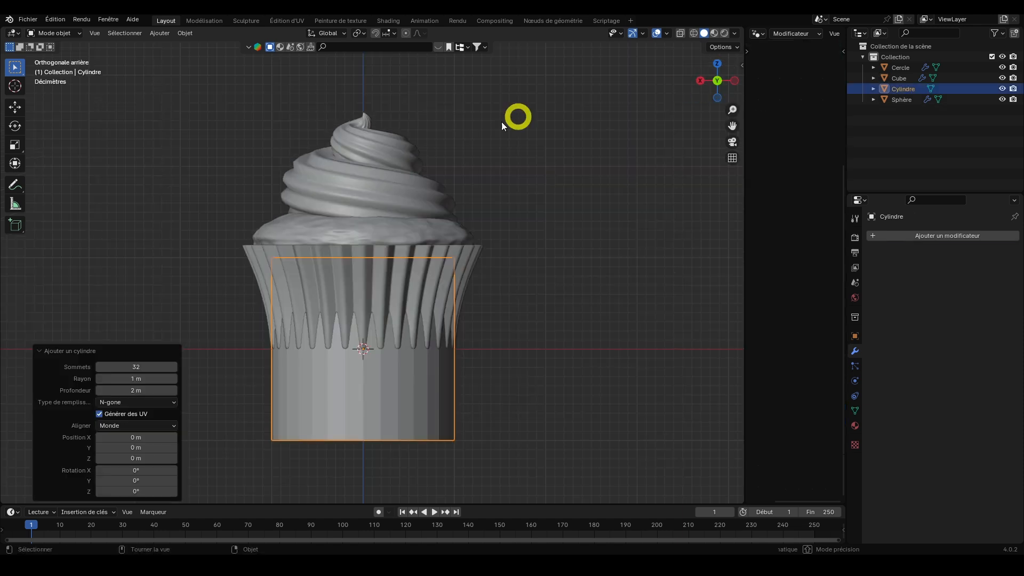
{"action": "scroll", "coordinate": [457, 216], "scroll_direction": "down", "scroll_amount": 2}
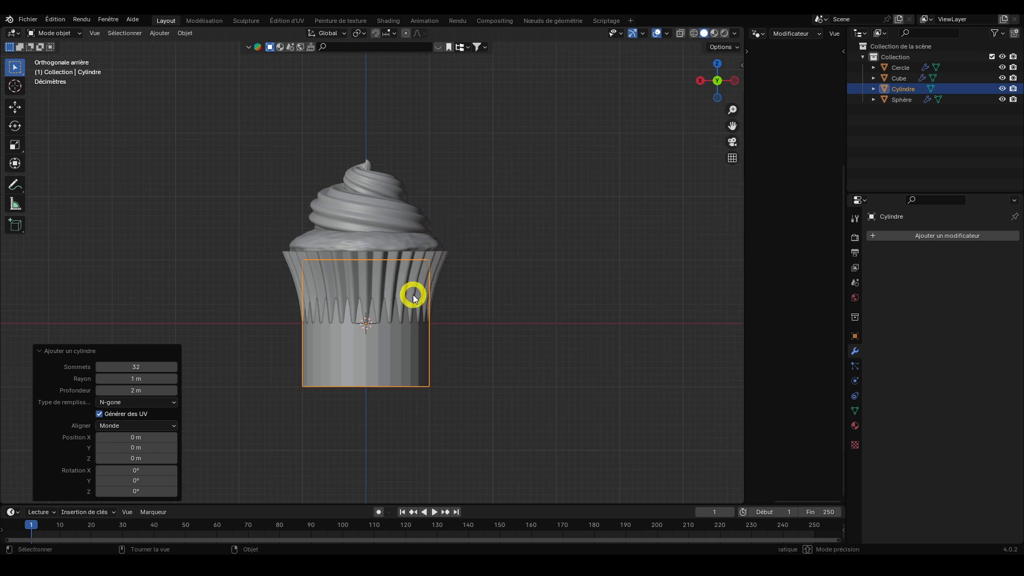
Move the cylinder up about 3.68 m along Z, clear above the frosting's tip.
{"action": "key", "text": "g"}
{"action": "key", "text": "z"}
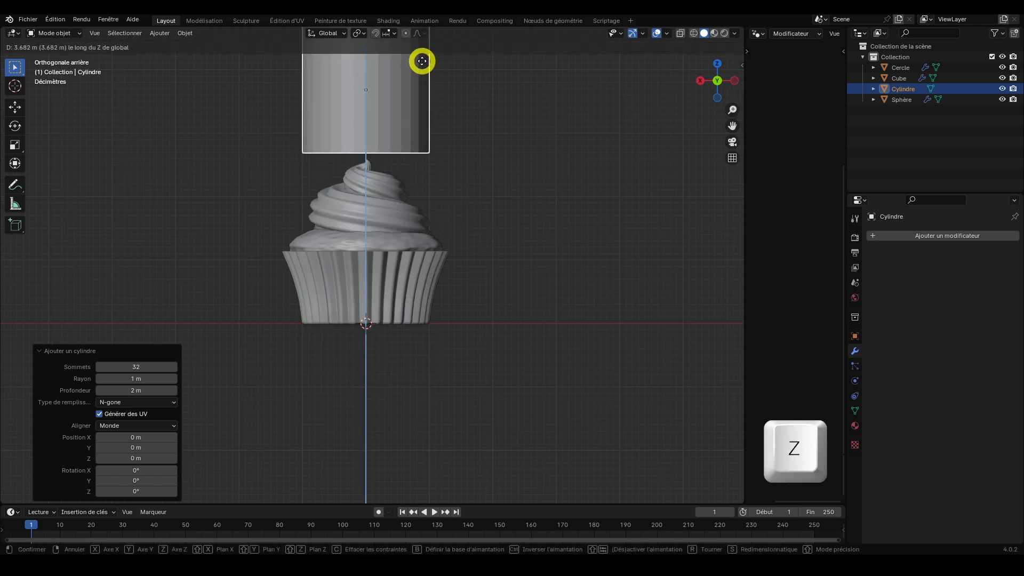
{"action": "left_click", "coordinate": [394, 84]}
Stretch the cylinder along Z by a factor of -2.559 and shrink it uniformly by -0.022 into a tiny sprinkle.
{"action": "key", "text": "s"}
{"action": "key", "text": "z"}
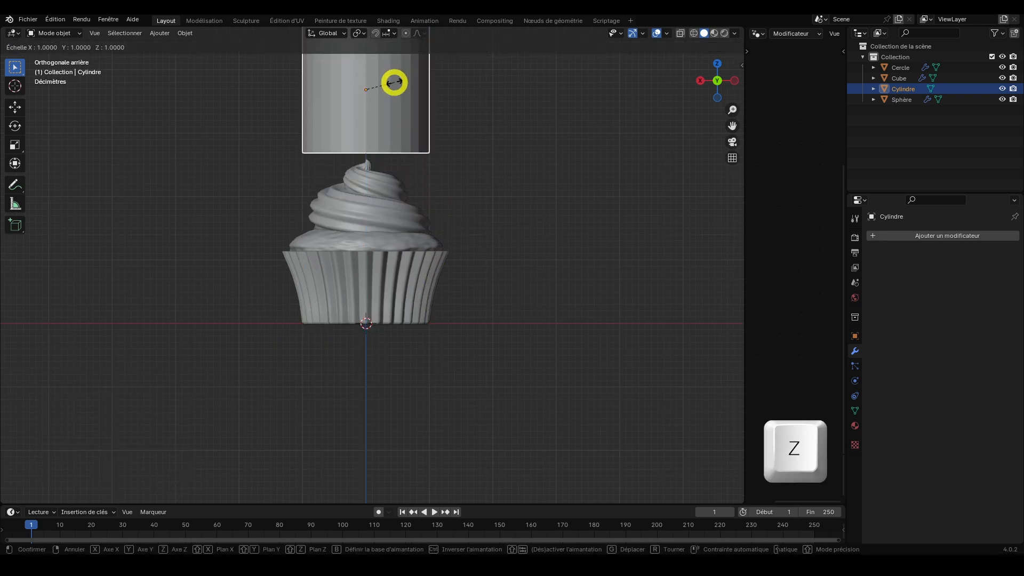
{"action": "left_click", "coordinate": [375, 166]}
{"action": "key", "text": "s"}
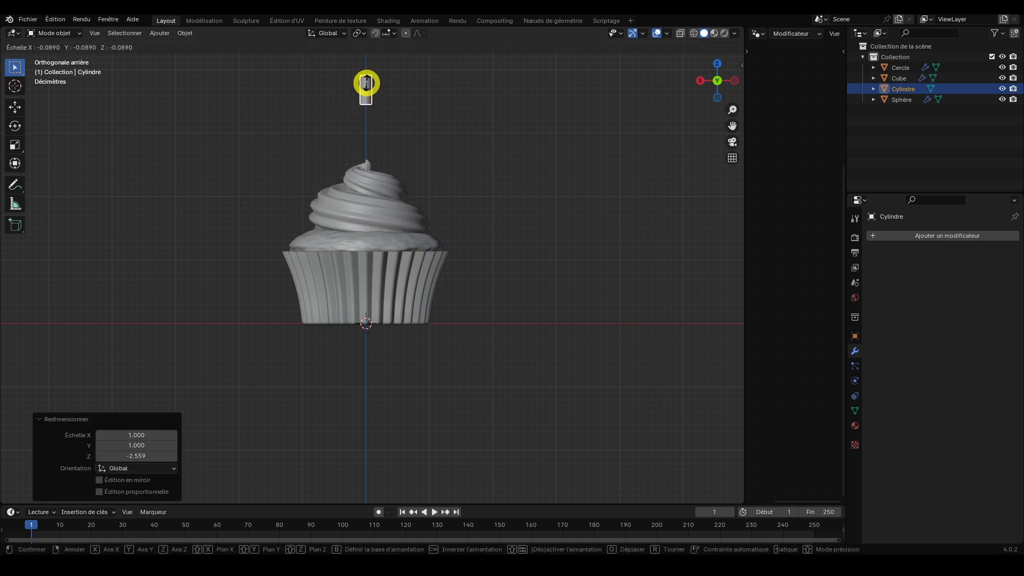
{"action": "left_click", "coordinate": [365, 88]}
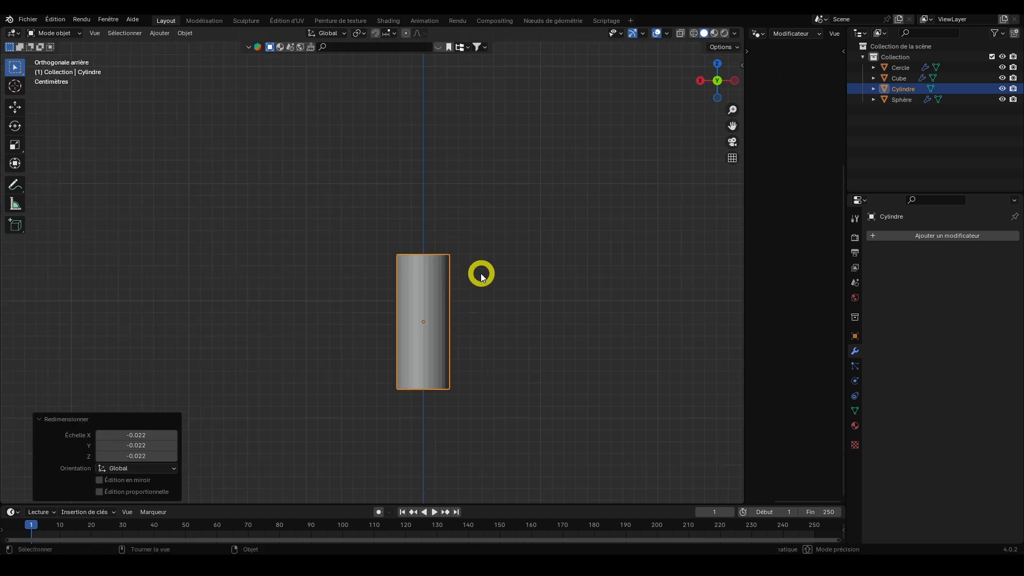
Shade the small cylinder smooth with auto smooth at 30° and apply its scale.
{"action": "right_click", "coordinate": [417, 343]}
{"action": "left_click", "coordinate": [411, 341]}
{"action": "scroll", "coordinate": [395, 278], "scroll_direction": "down", "scroll_amount": 10}
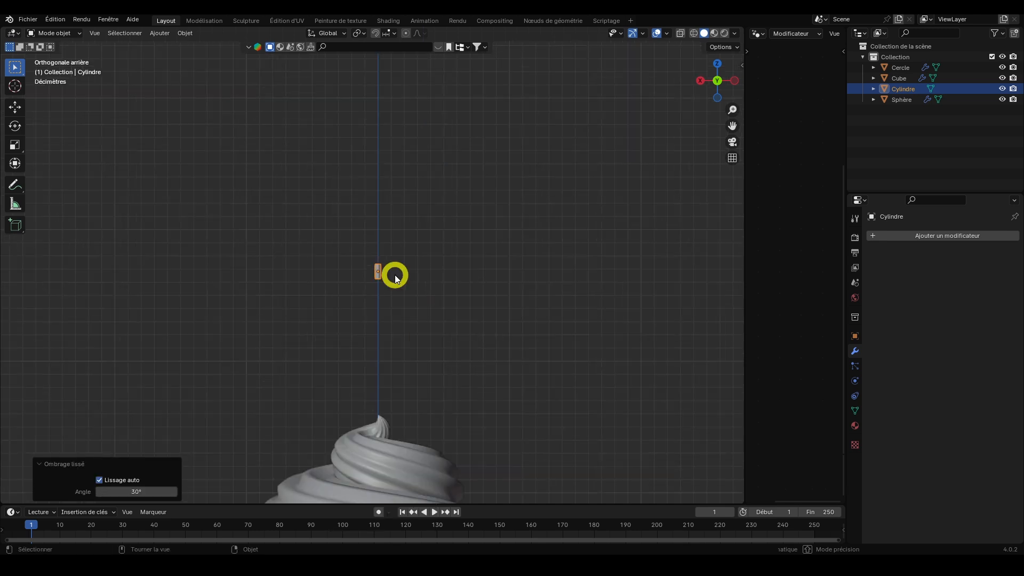
{"action": "key", "text": "ctrl+a"}
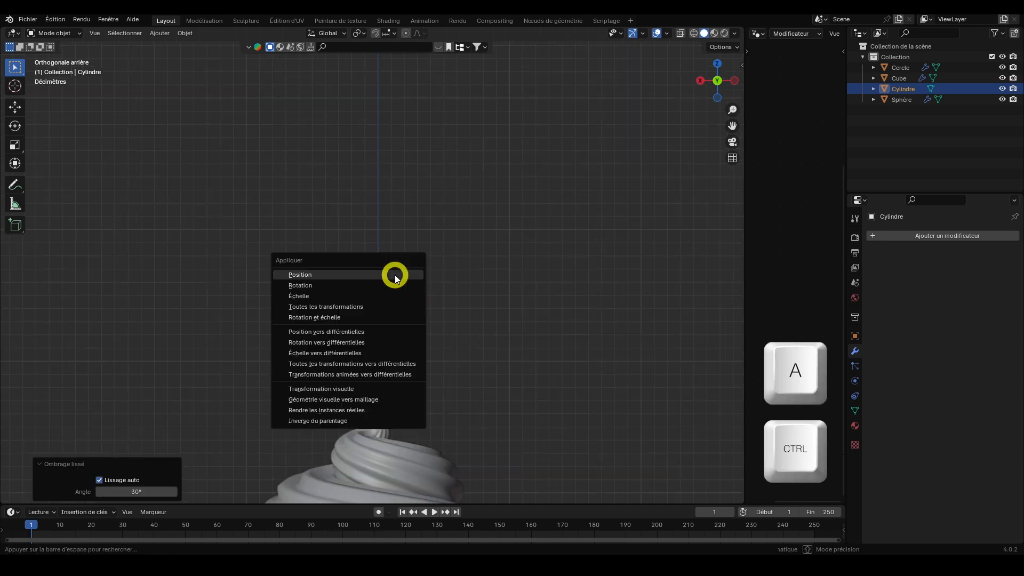
{"action": "left_click", "coordinate": [382, 295]}
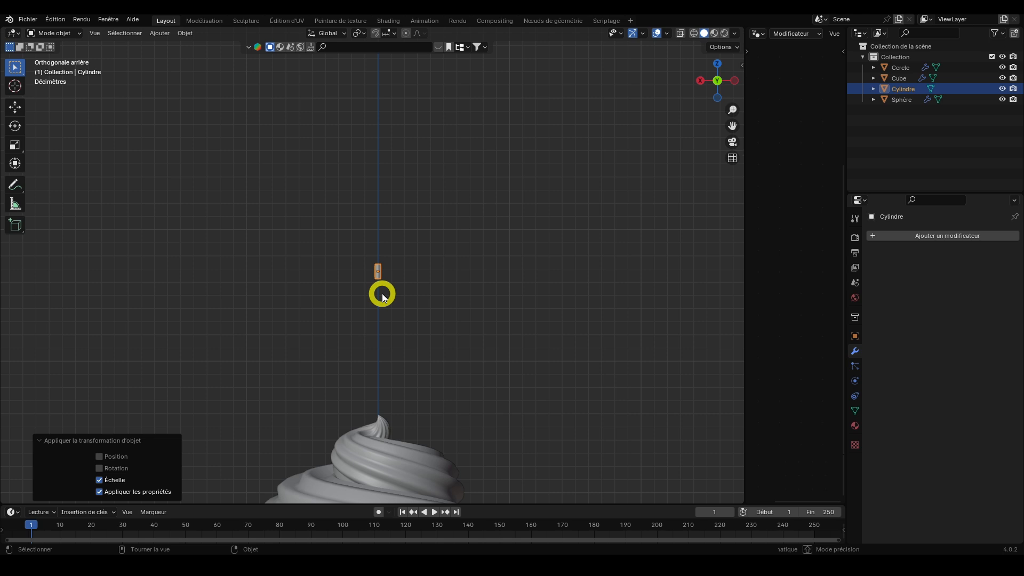
Enlarge the geometry node editor and select the frosting swirl to show its node tree.
{"action": "scroll", "coordinate": [382, 296], "scroll_direction": "down", "scroll_amount": 5}
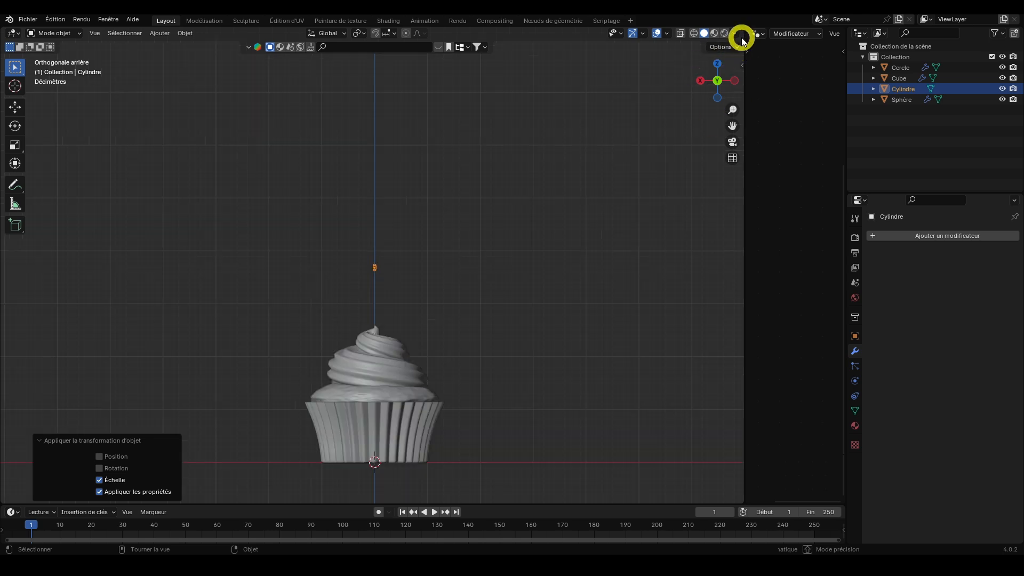
{"action": "left_click_drag", "start_coordinate": [745, 34], "coordinate": [222, 72]}
{"action": "scroll", "coordinate": [68, 349], "scroll_direction": "up", "scroll_amount": 4}
{"action": "scroll", "coordinate": [68, 341], "scroll_direction": "down", "scroll_amount": 3}
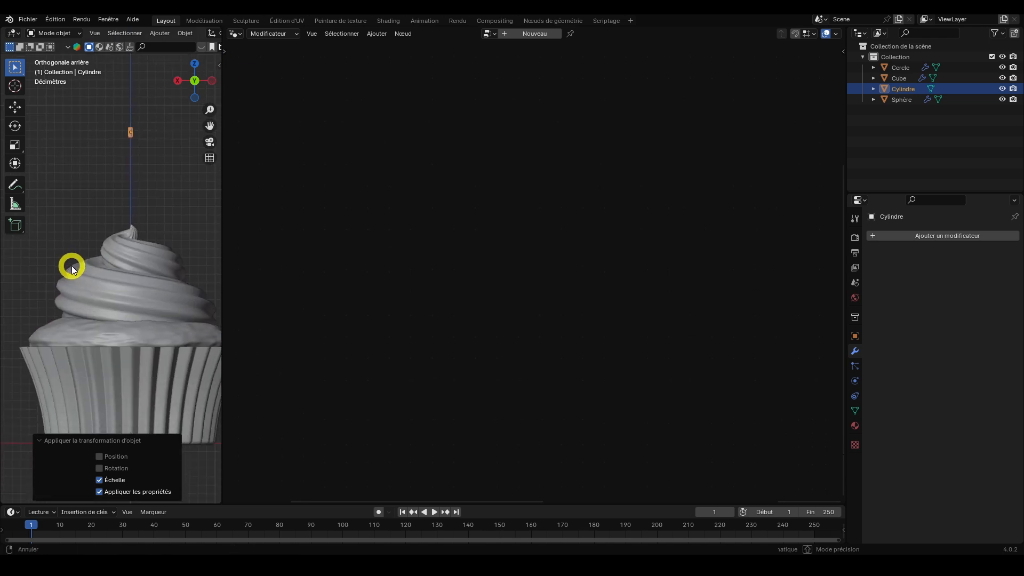
{"action": "left_click", "coordinate": [121, 279]}
{"action": "scroll", "coordinate": [449, 320], "scroll_direction": "down", "scroll_amount": 4}
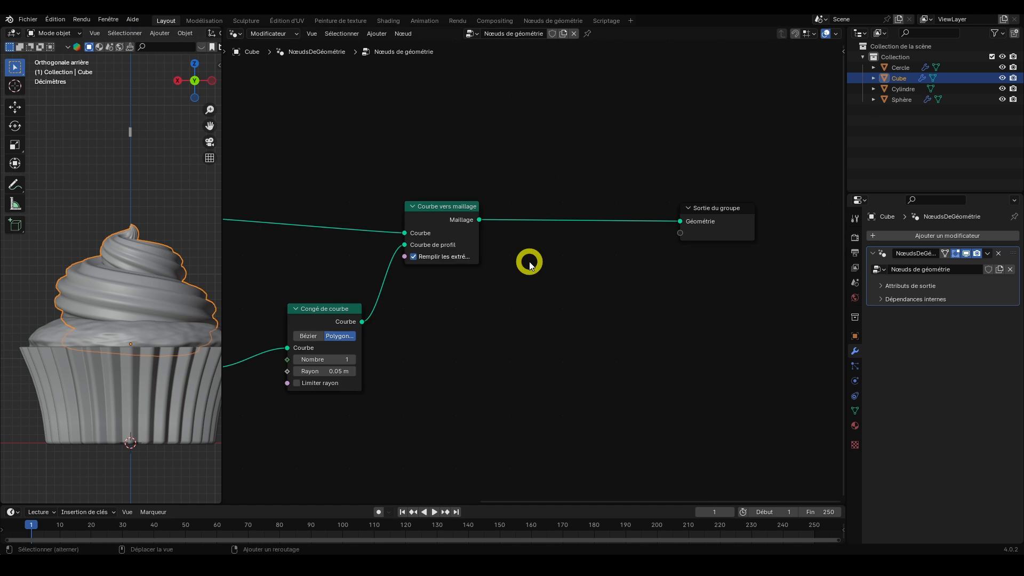
Insert an Instance on Points (Instancier sur les points) node between Curve to Mesh and the Group Output.
{"action": "key", "text": "shift+a"}
{"action": "left_click", "coordinate": [529, 261]}
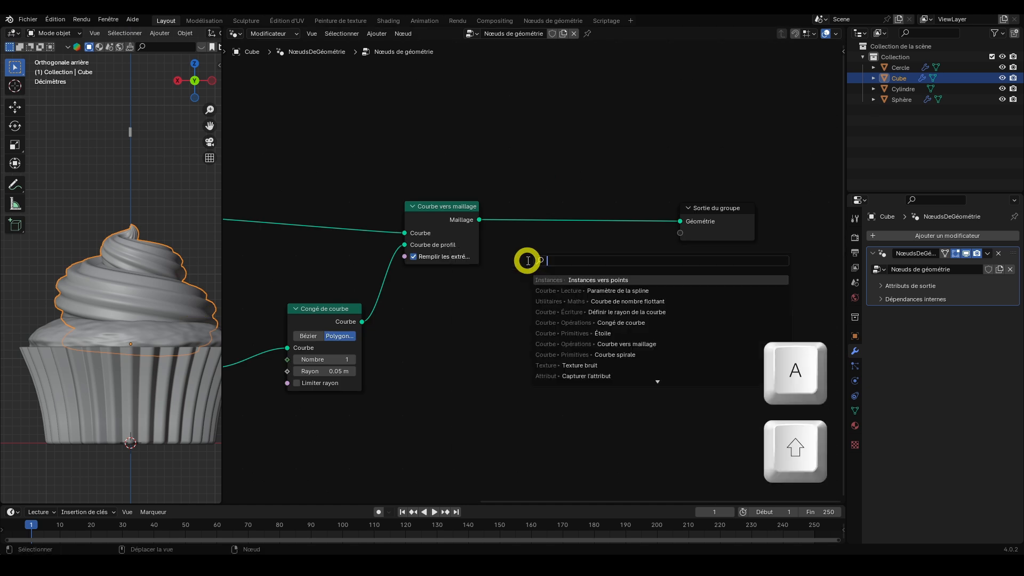
{"action": "type", "text": "inst"}
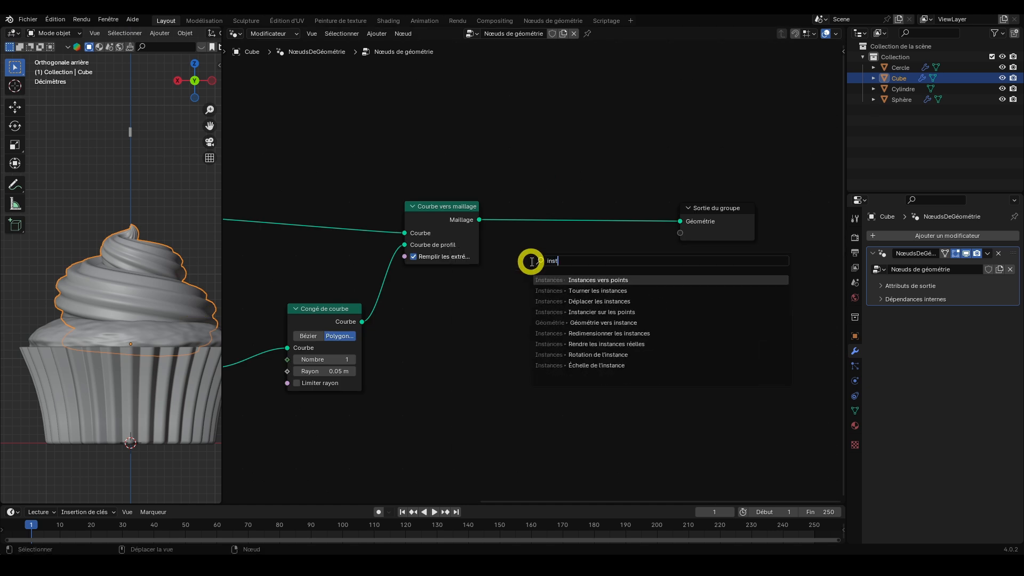
{"action": "type", "text": "ancer"}
{"action": "left_click", "coordinate": [595, 344]}
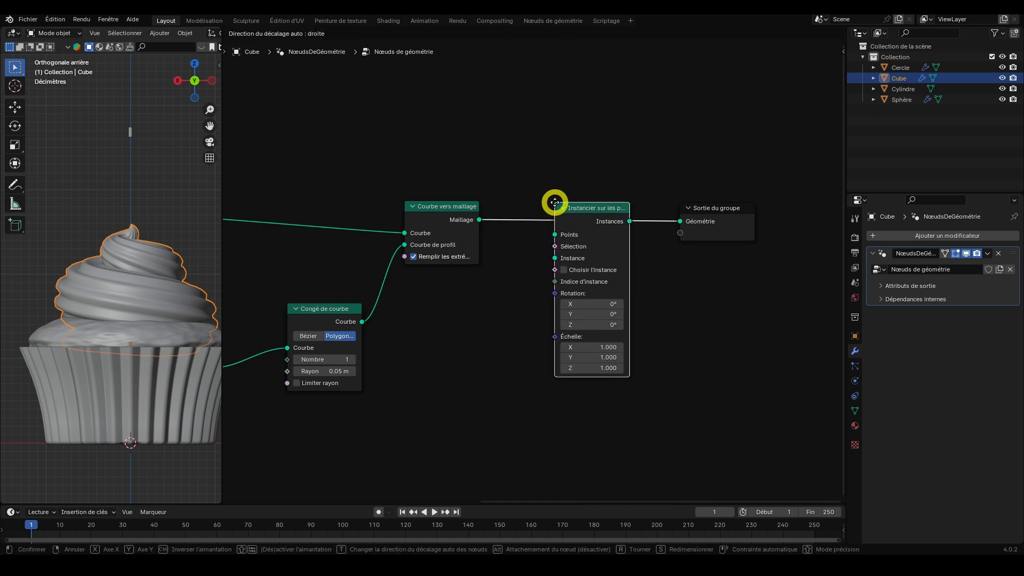
{"action": "left_click", "coordinate": [551, 208]}
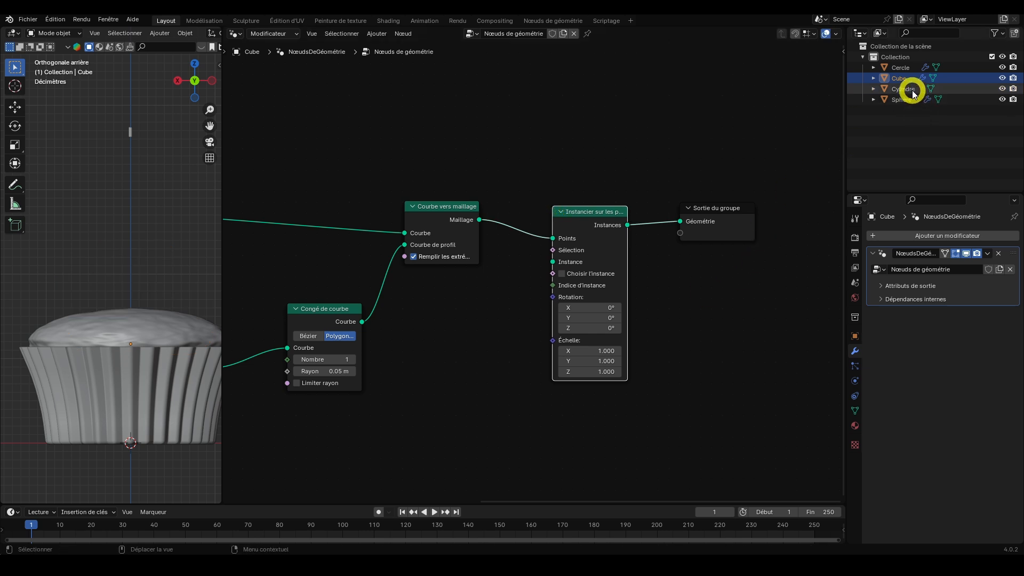
Bring Cylindre into the node tree as an Object Info node, feed its geometry into the Instance input, and check the swirl.
{"action": "left_click_drag", "start_coordinate": [913, 92], "coordinate": [484, 359]}
{"action": "left_click_drag", "start_coordinate": [518, 411], "coordinate": [561, 216]}
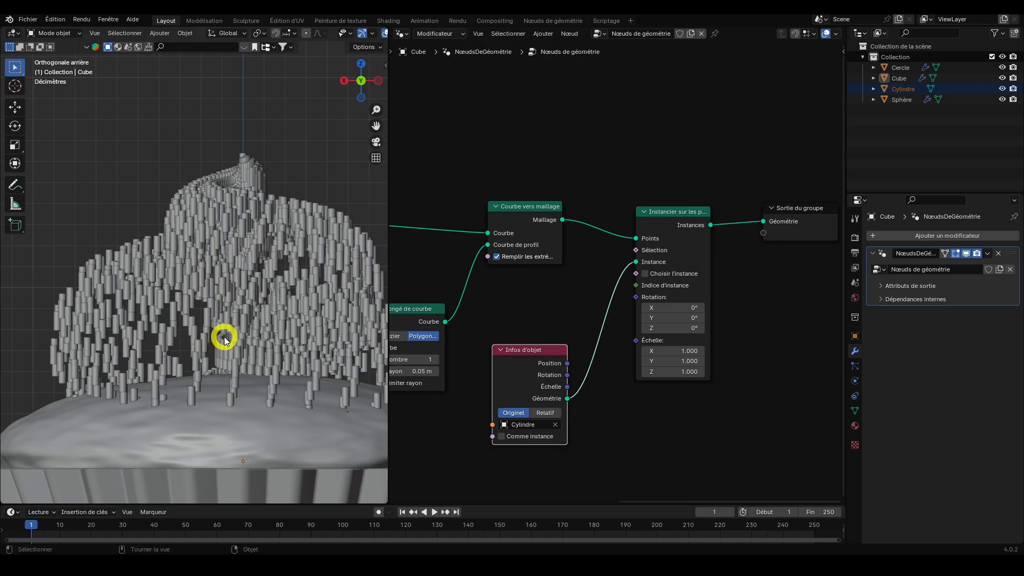
{"action": "scroll", "coordinate": [234, 321], "scroll_direction": "down", "scroll_amount": 3}
{"action": "scroll", "coordinate": [208, 126], "scroll_direction": "up", "scroll_amount": 3}
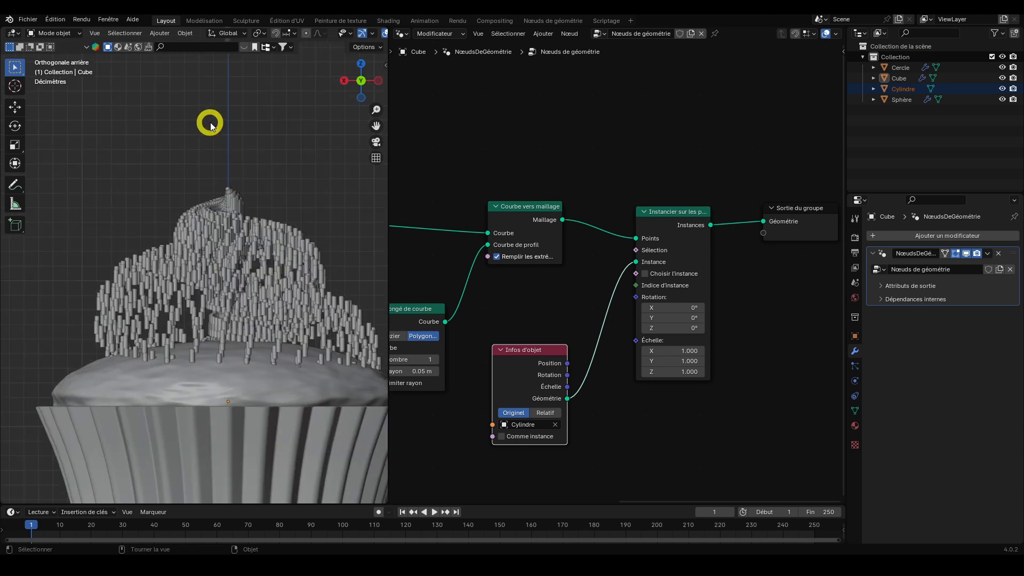
{"action": "scroll", "coordinate": [219, 212], "scroll_direction": "down", "scroll_amount": 2}
{"action": "scroll", "coordinate": [213, 256], "scroll_direction": "up", "scroll_amount": 2}
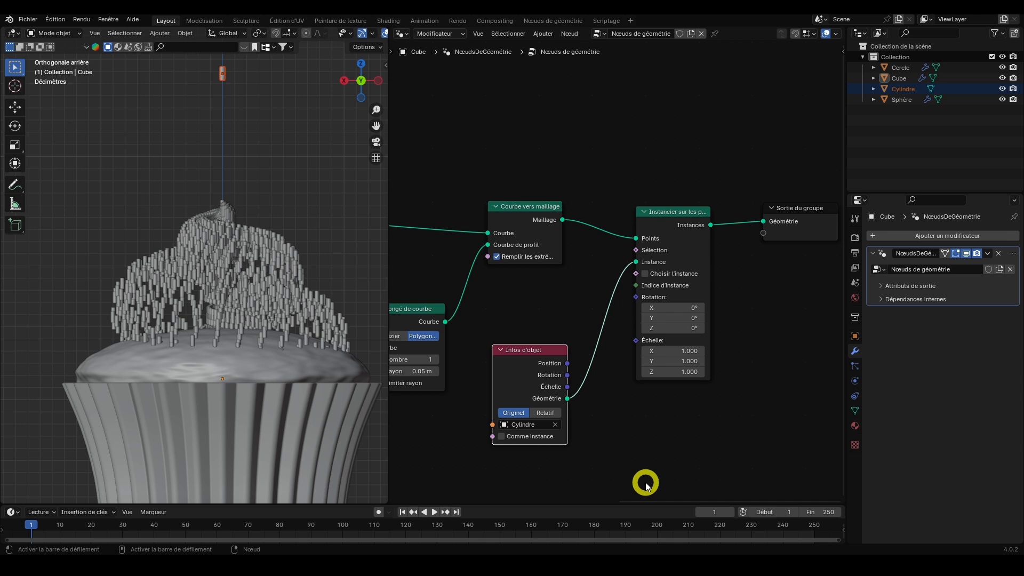
Reposition the Object Info node and insert a Join Geometry (Fusionner les géométries) node between Instance on Points and the Group Output.
{"action": "left_click_drag", "start_coordinate": [531, 349], "coordinate": [508, 377]}
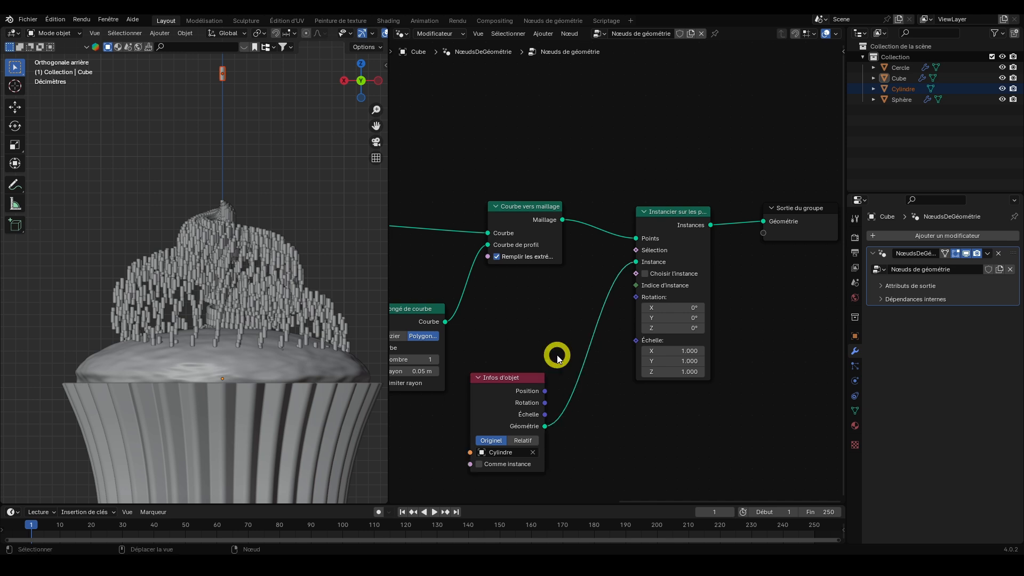
{"action": "key", "text": "shift+a"}
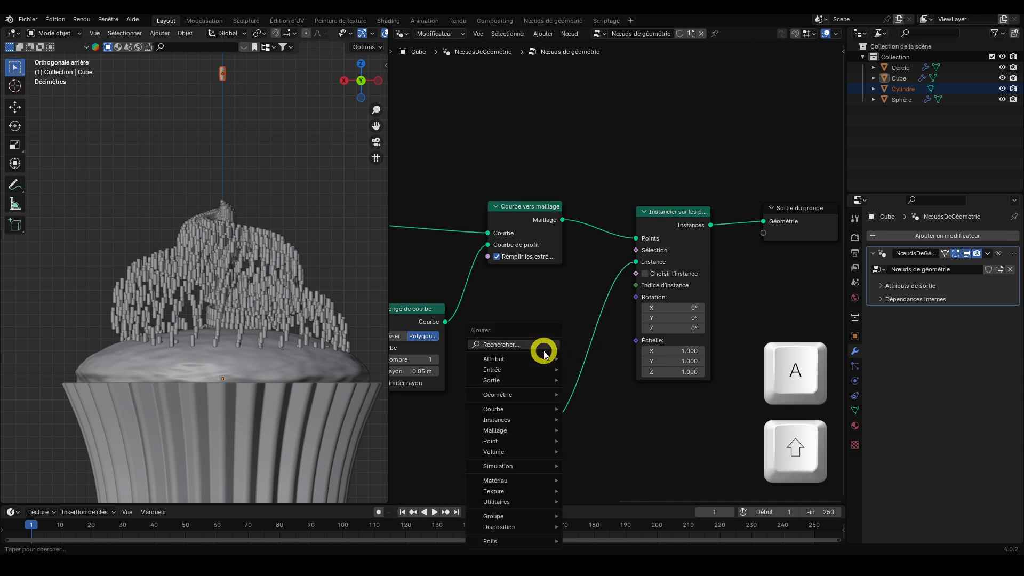
{"action": "left_click", "coordinate": [541, 351]}
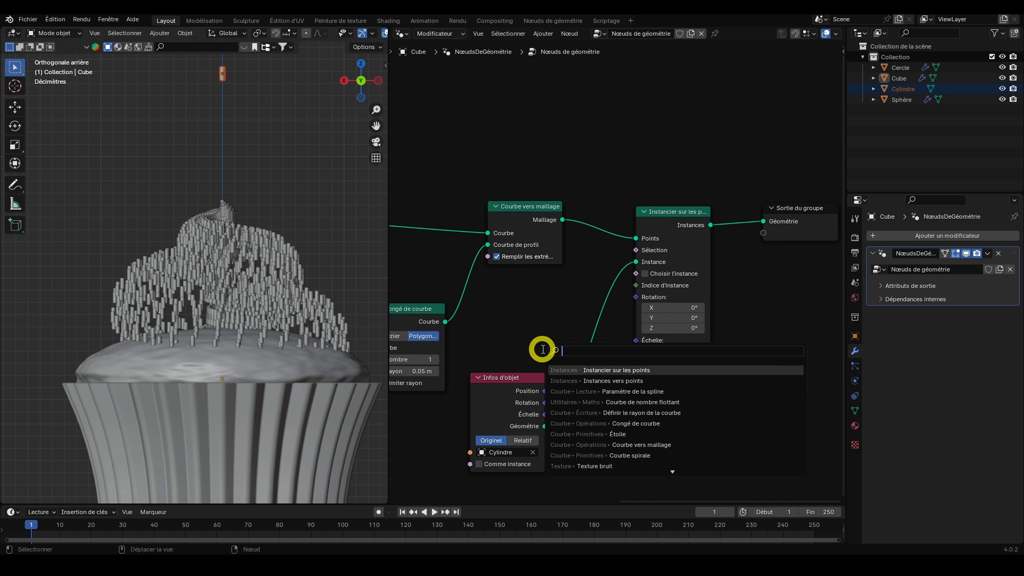
{"action": "type", "text": "fusion"}
{"action": "left_click", "coordinate": [599, 382]}
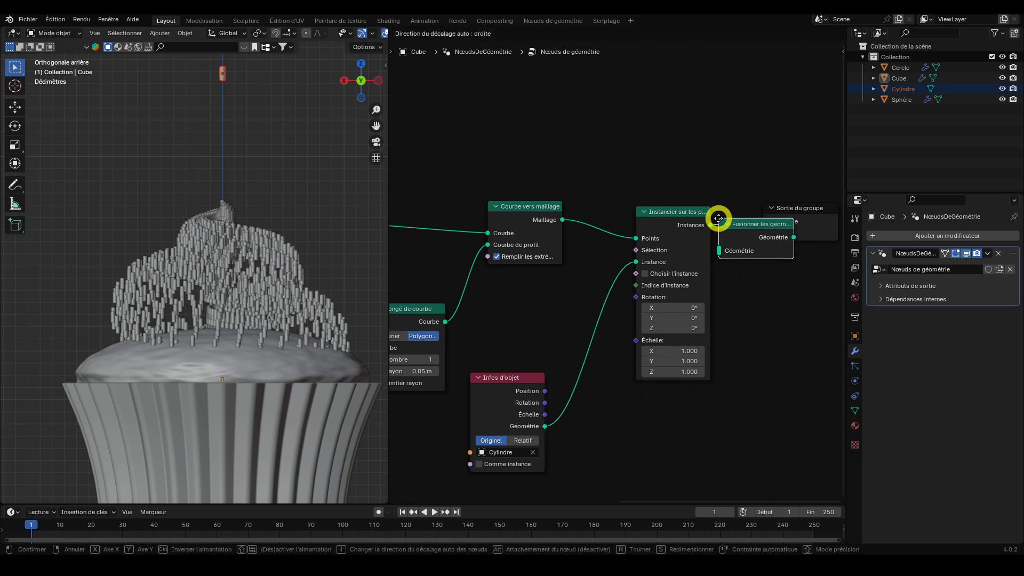
{"action": "left_click", "coordinate": [714, 227]}
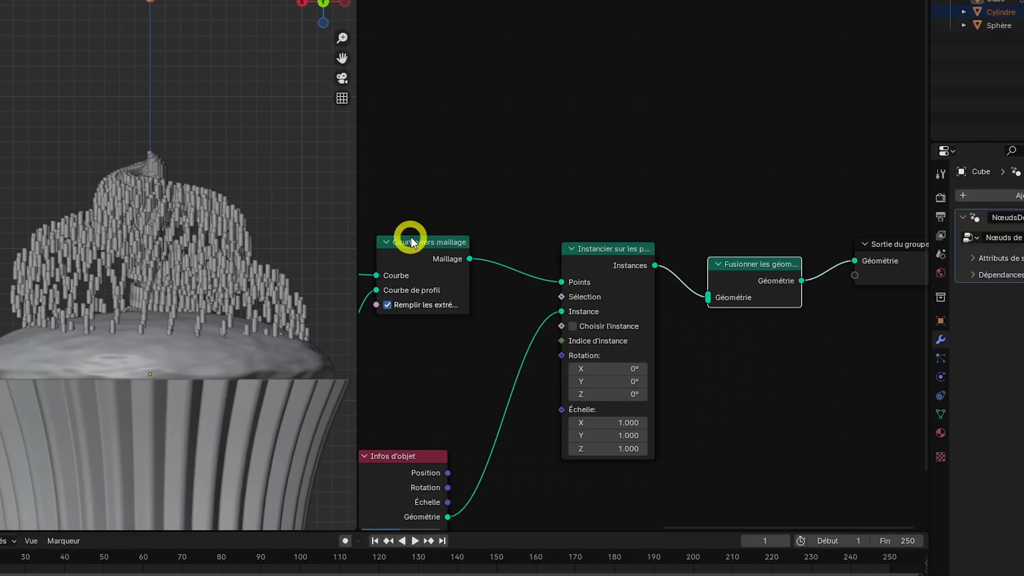
Link the Curve to Mesh output into Join Geometry as well, lower the Instance on Points node, and inspect the frosting with its cylinders.
{"action": "left_click", "coordinate": [469, 249]}
{"action": "left_click_drag", "start_coordinate": [703, 216], "coordinate": [709, 297]}
{"action": "left_click_drag", "start_coordinate": [631, 248], "coordinate": [658, 354]}
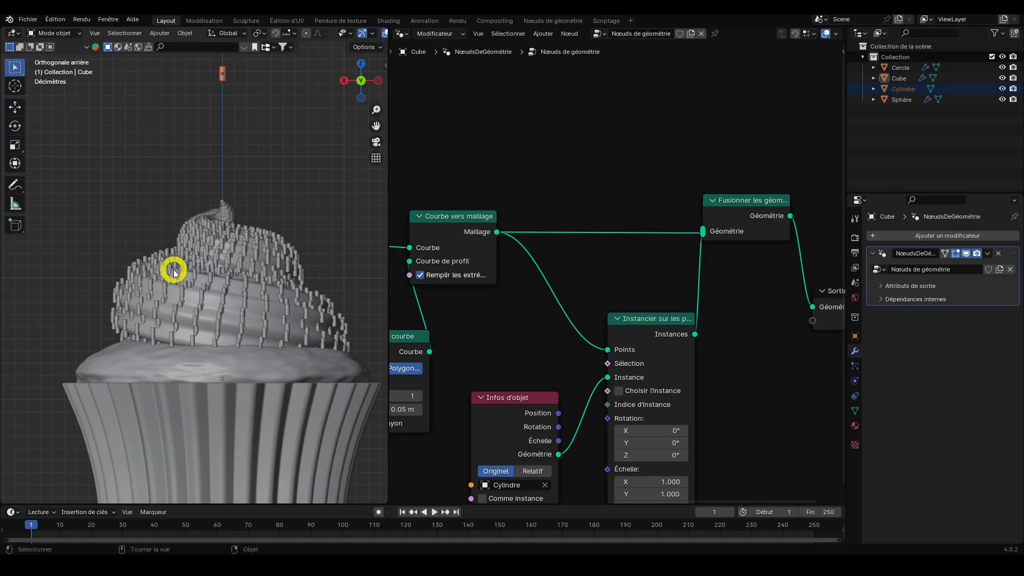
{"action": "scroll", "coordinate": [224, 265], "scroll_direction": "down", "scroll_amount": 2}
{"action": "scroll", "coordinate": [224, 265], "scroll_direction": "up", "scroll_amount": 1}
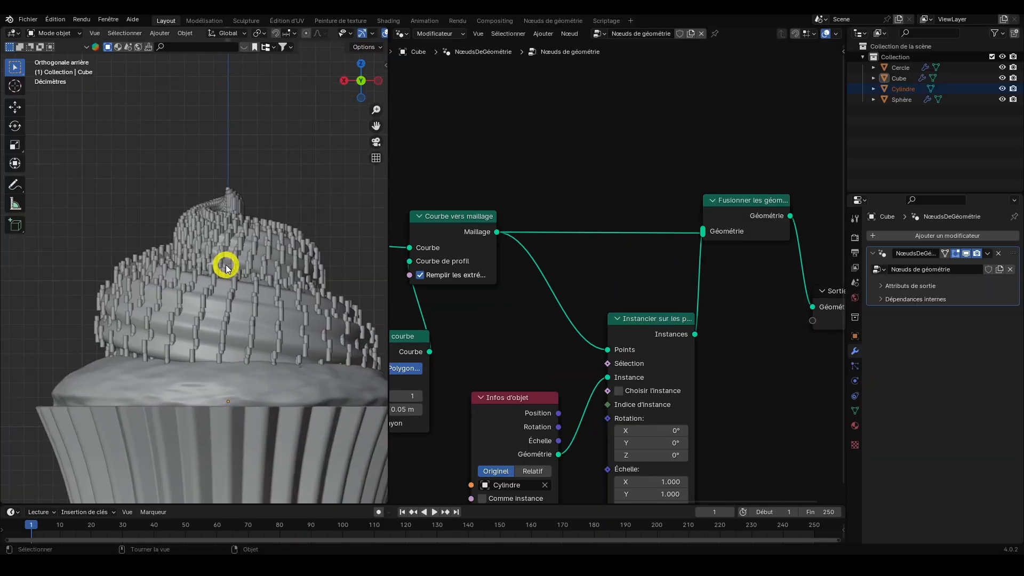
{"action": "scroll", "coordinate": [304, 309], "scroll_direction": "down", "scroll_amount": 3}
{"action": "scroll", "coordinate": [245, 292], "scroll_direction": "up", "scroll_amount": 3}
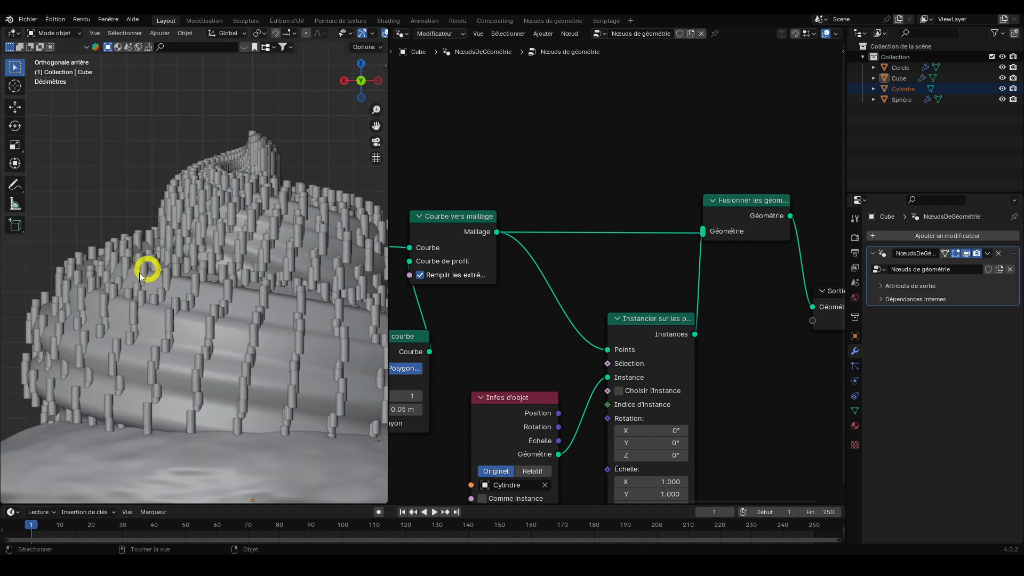
{"action": "scroll", "coordinate": [359, 258], "scroll_direction": "down", "scroll_amount": 4}
Insert a Distribute Points on Faces (Distribuer points sur faces) node between Curve to Mesh and Instance on Points.
{"action": "scroll", "coordinate": [595, 281], "scroll_direction": "down", "scroll_amount": 3}
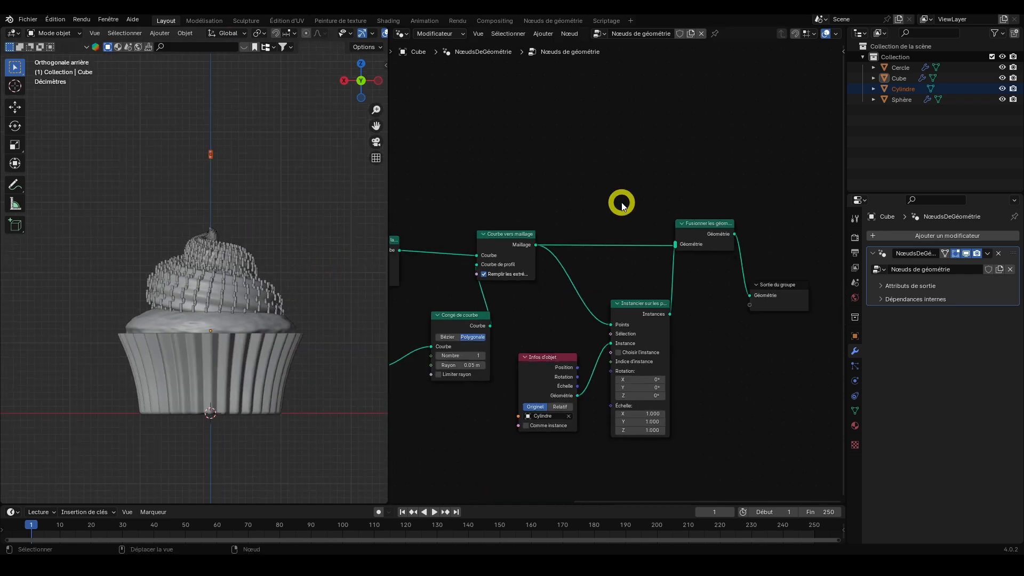
{"action": "key", "text": "shift+a"}
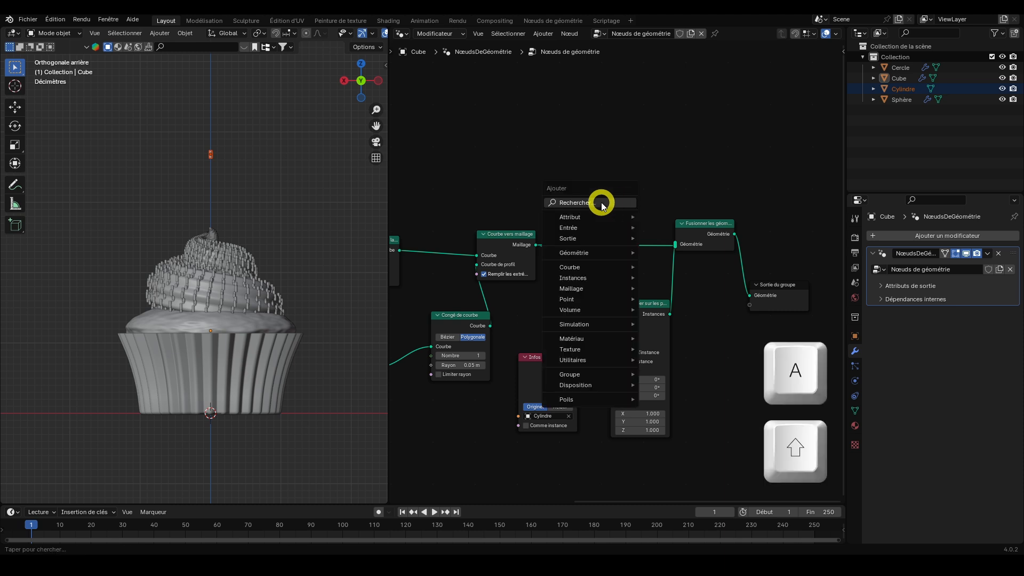
{"action": "type", "text": "distri"}
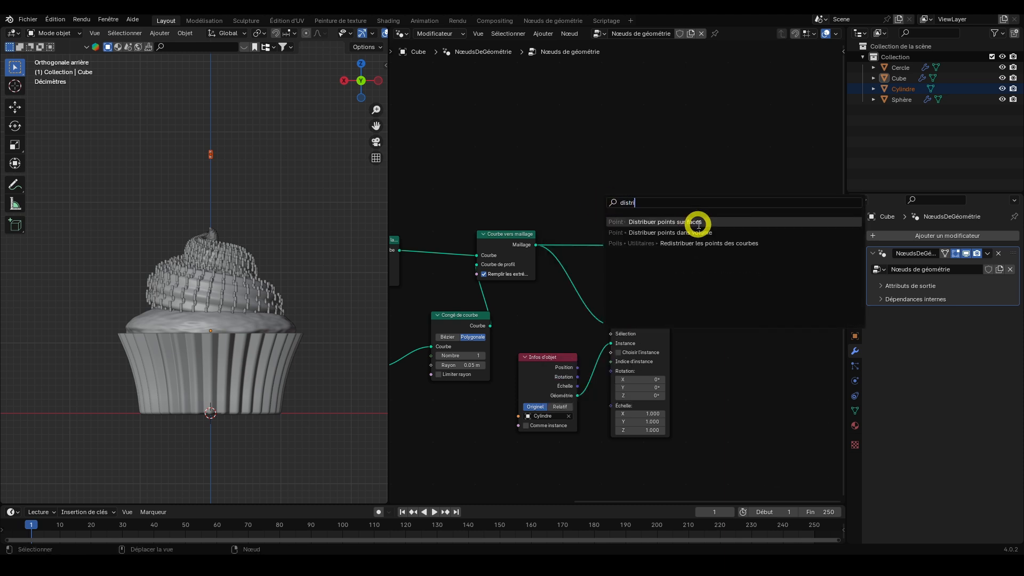
{"action": "left_click", "coordinate": [693, 222]}
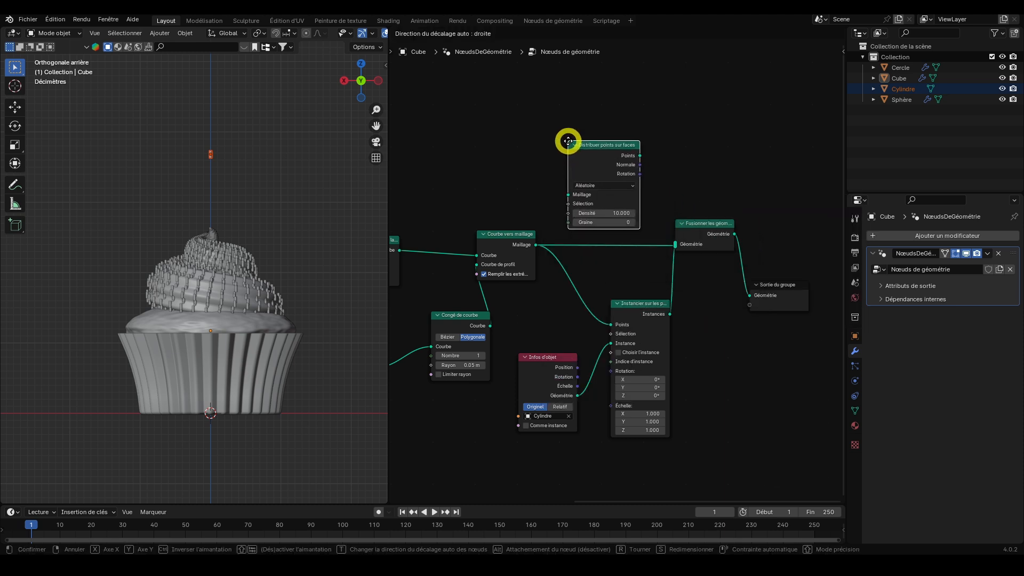
{"action": "left_click", "coordinate": [537, 244]}
{"action": "scroll", "coordinate": [426, 283], "scroll_direction": "up", "scroll_amount": 2}
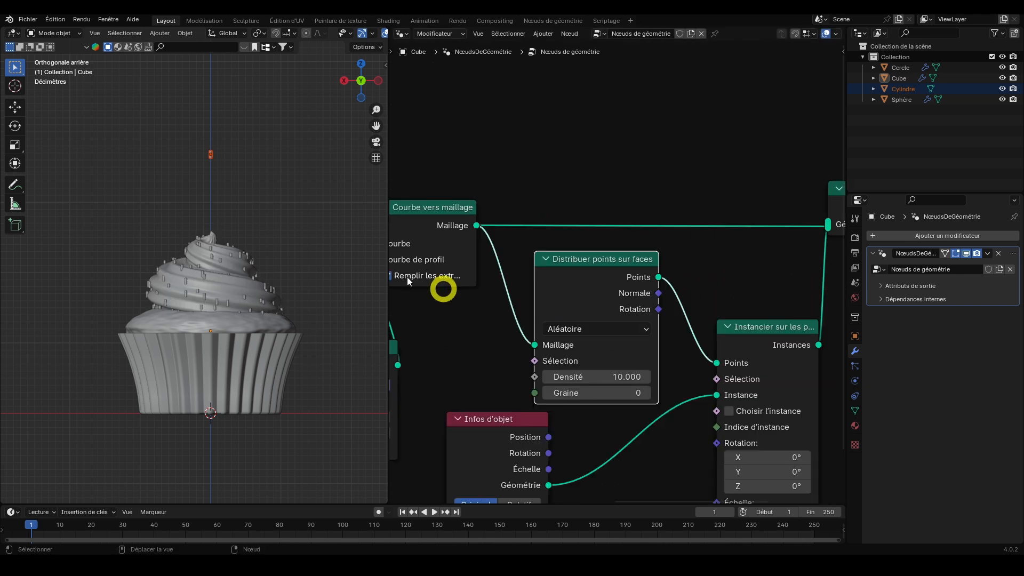
{"action": "scroll", "coordinate": [238, 293], "scroll_direction": "up", "scroll_amount": 4}
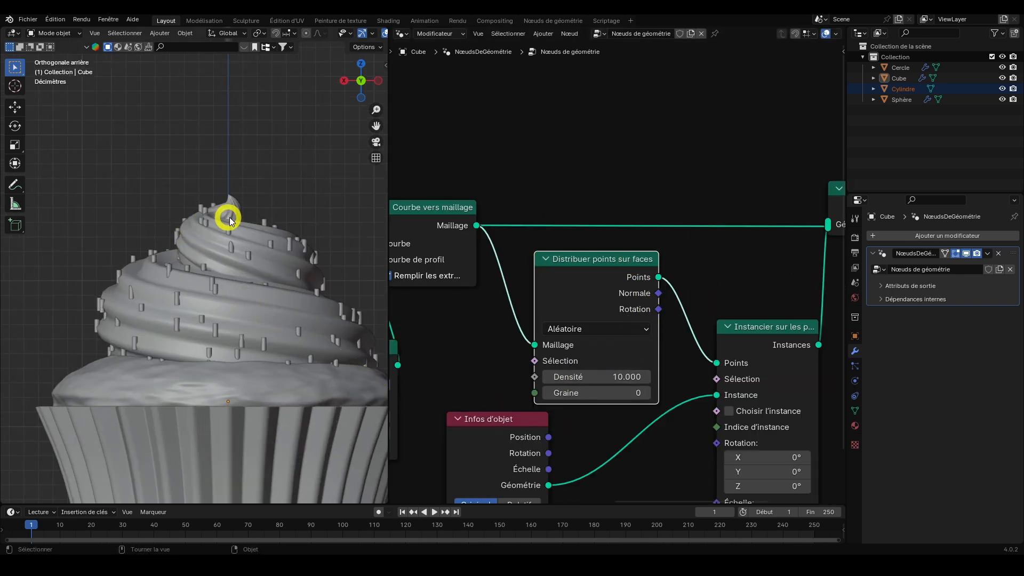
Set the point distribution density to 8.600 and check the sprinkles' spread over the frosting up close.
{"action": "scroll", "coordinate": [613, 272], "scroll_direction": "down", "scroll_amount": 1}
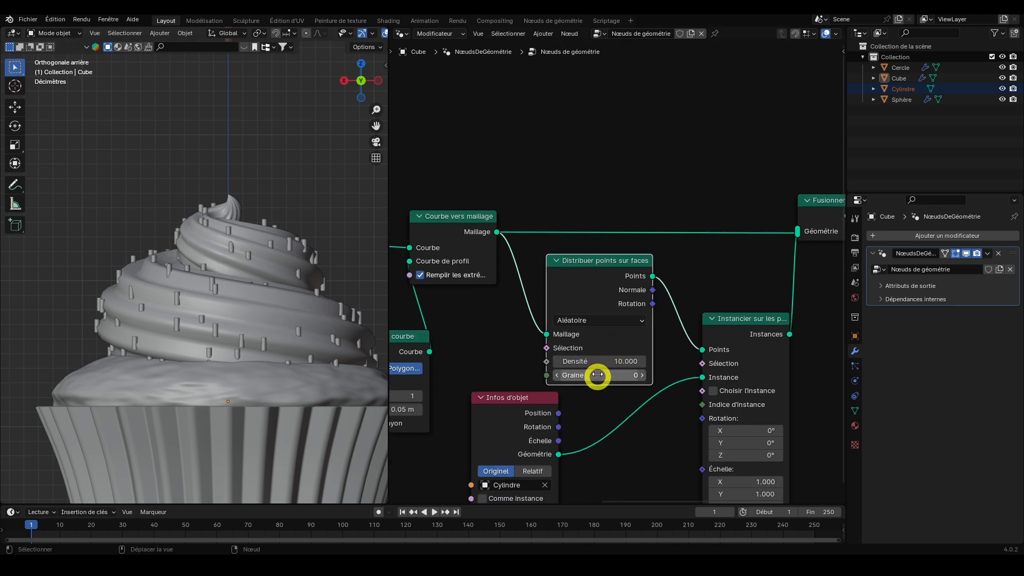
{"action": "left_click_drag", "start_coordinate": [582, 361], "coordinate": [579, 360]}
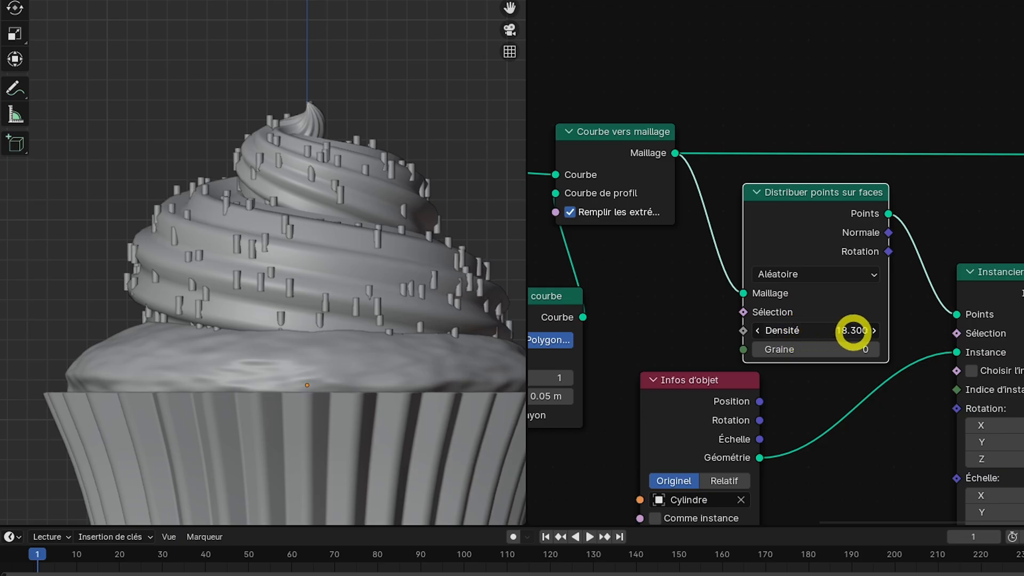
{"action": "mouse_move", "coordinate": [788, 326]}
{"action": "left_mouse_down"}
{"action": "mouse_move", "coordinate": [859, 333]}
{"action": "mouse_move", "coordinate": [768, 329]}
{"action": "left_mouse_up"}
{"action": "scroll", "coordinate": [261, 298], "scroll_direction": "up", "scroll_amount": 7}
{"action": "scroll", "coordinate": [314, 209], "scroll_direction": "down", "scroll_amount": 7}
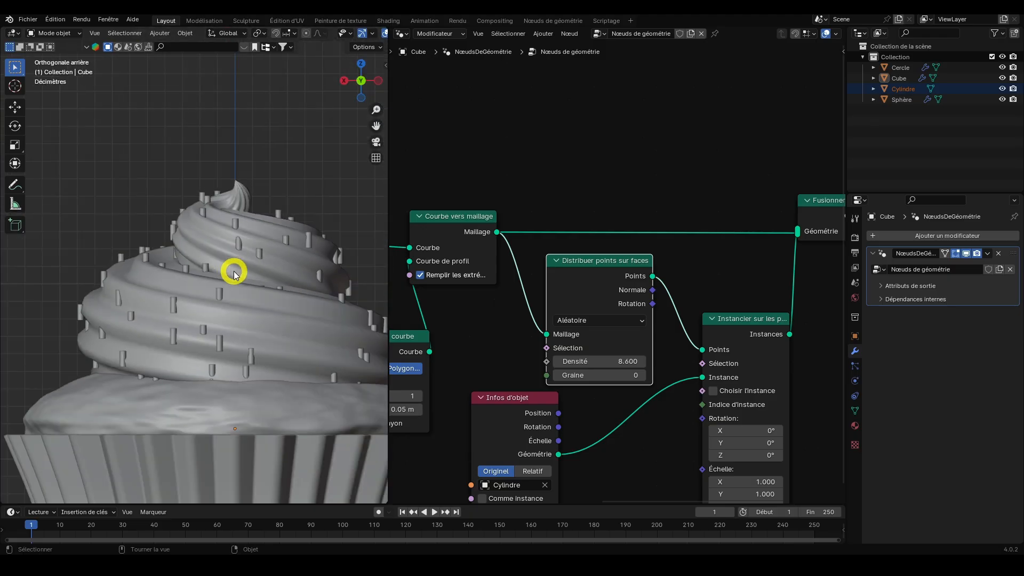
{"action": "scroll", "coordinate": [234, 272], "scroll_direction": "up", "scroll_amount": 5}
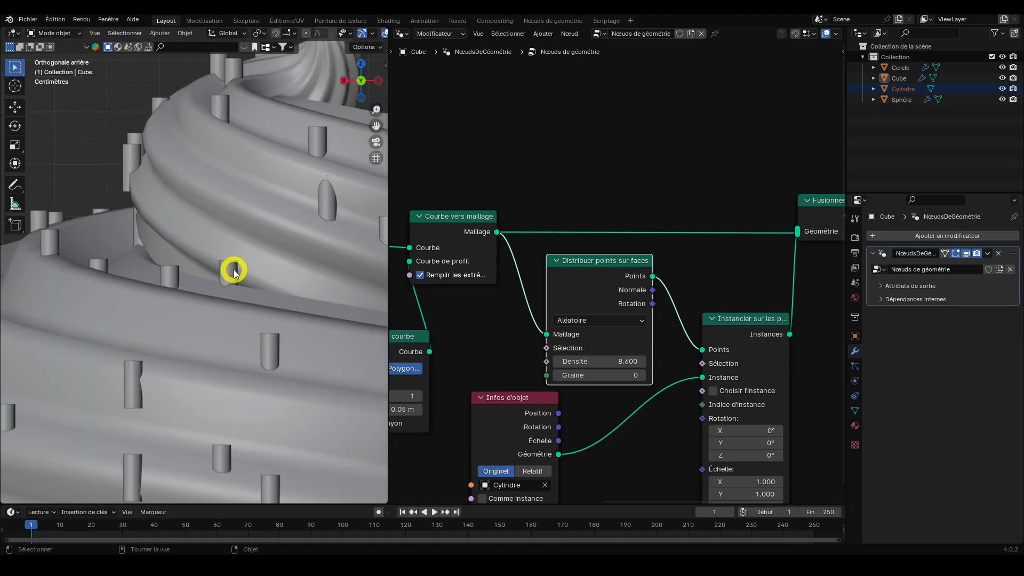
Move the Object Info node below Distribute Points on Faces and add a Random Value (Valeur aléatoire) node beside it.
{"action": "scroll", "coordinate": [233, 272], "scroll_direction": "down", "scroll_amount": 5}
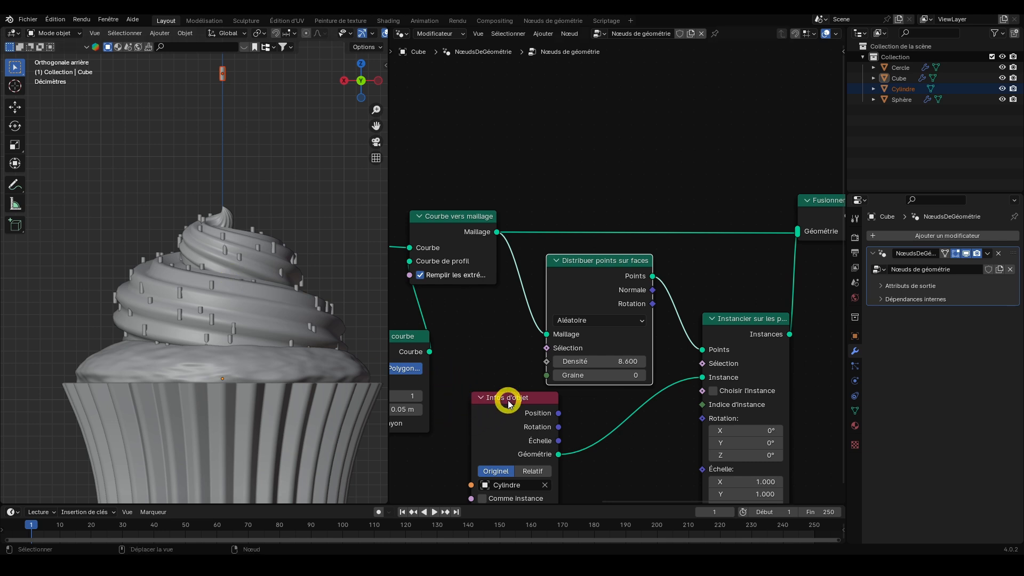
{"action": "left_click_drag", "start_coordinate": [508, 404], "coordinate": [560, 419]}
{"action": "scroll", "coordinate": [513, 388], "scroll_direction": "down", "scroll_amount": 2}
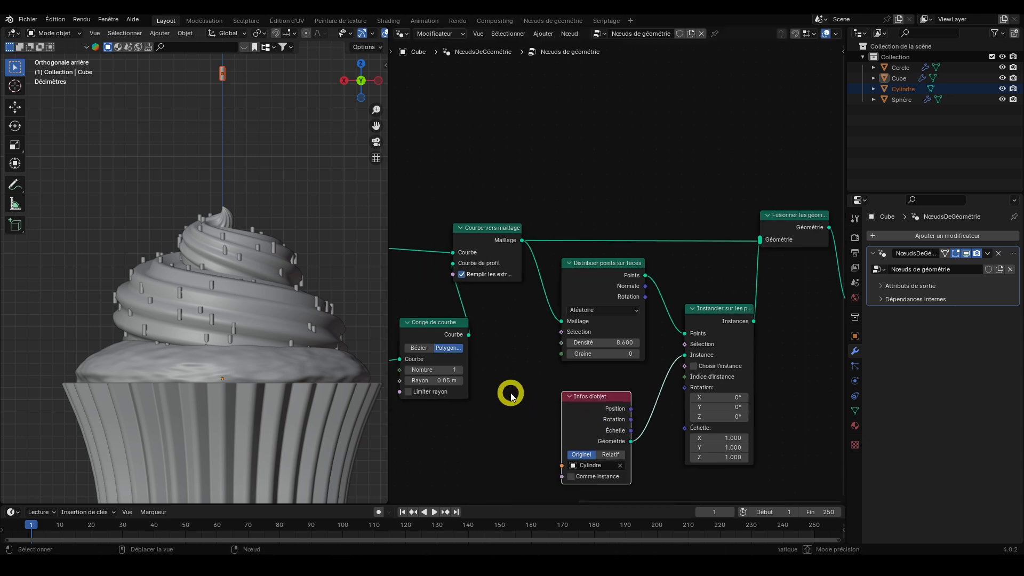
{"action": "key", "text": "shift+a"}
{"action": "type", "text": "valeur"}
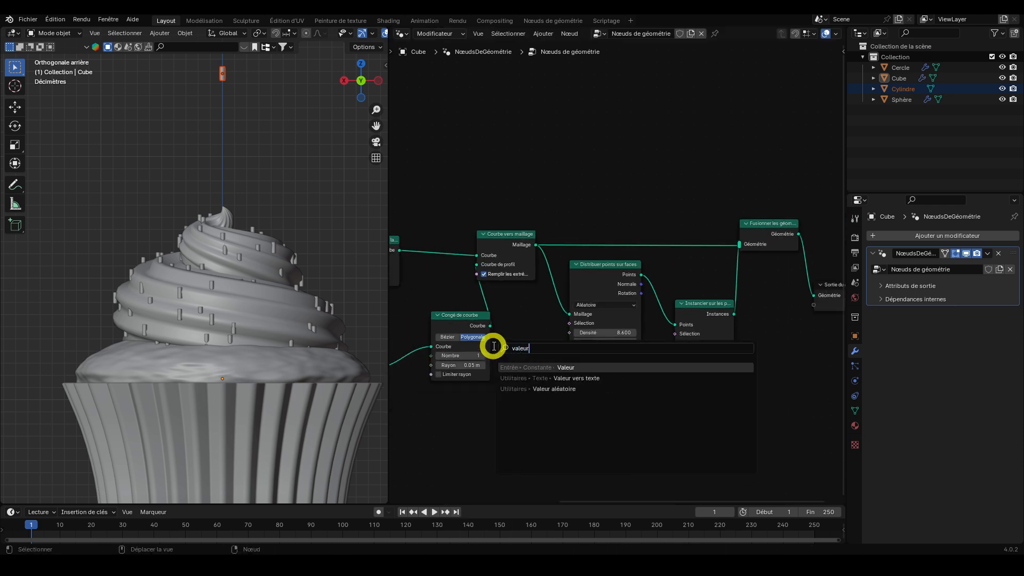
{"action": "left_click", "coordinate": [542, 388]}
{"action": "left_click", "coordinate": [511, 341]}
{"action": "scroll", "coordinate": [511, 341], "scroll_direction": "up", "scroll_amount": 4}
{"action": "left_click", "coordinate": [491, 339]}
{"action": "left_click", "coordinate": [469, 383]}
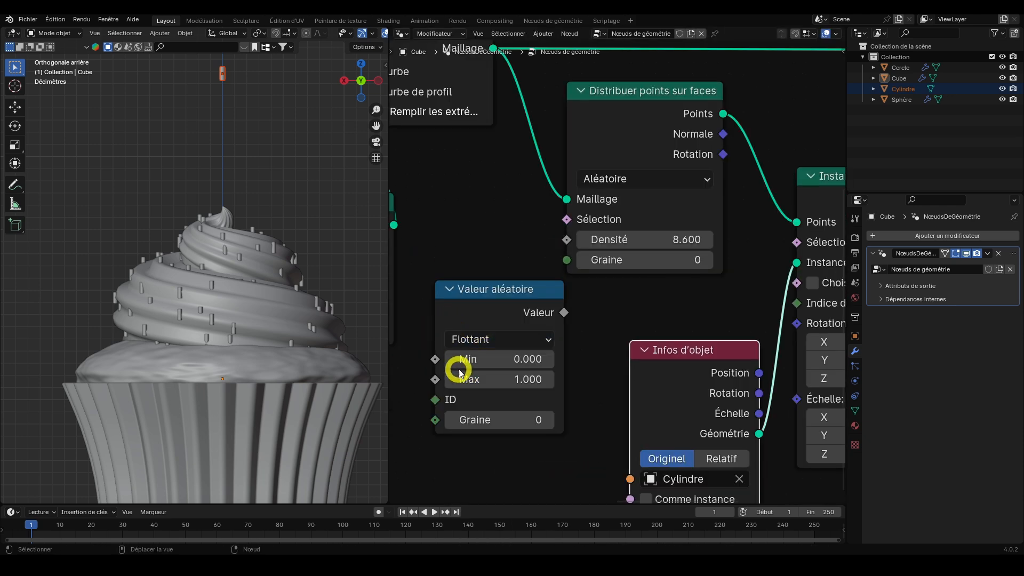
Change the Random Value node's data type to Vecteur and link its output to the Rotation input of Instance on Points.
{"action": "left_click", "coordinate": [479, 338]}
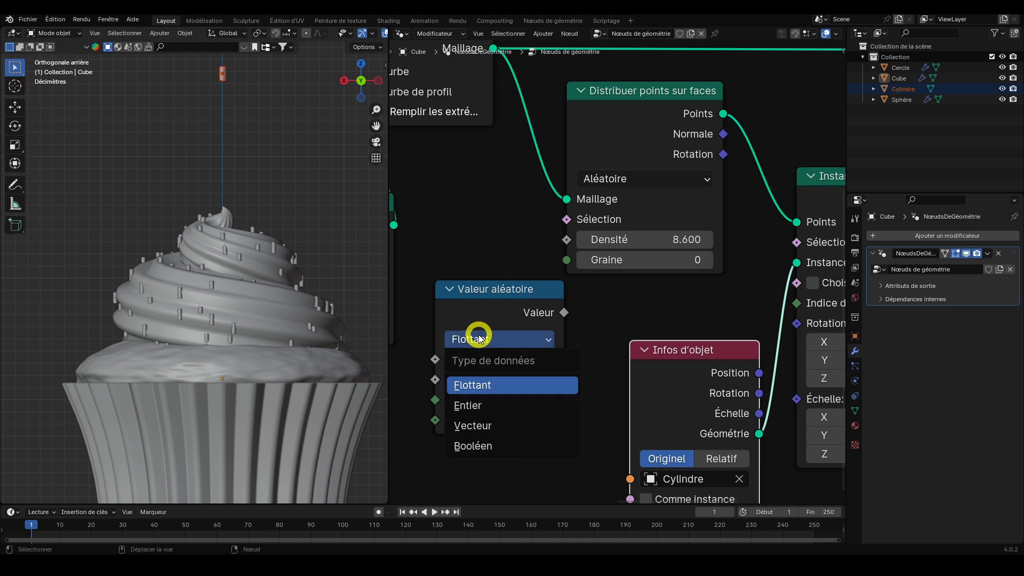
{"action": "left_click", "coordinate": [482, 423]}
{"action": "scroll", "coordinate": [491, 338], "scroll_direction": "down", "scroll_amount": 1}
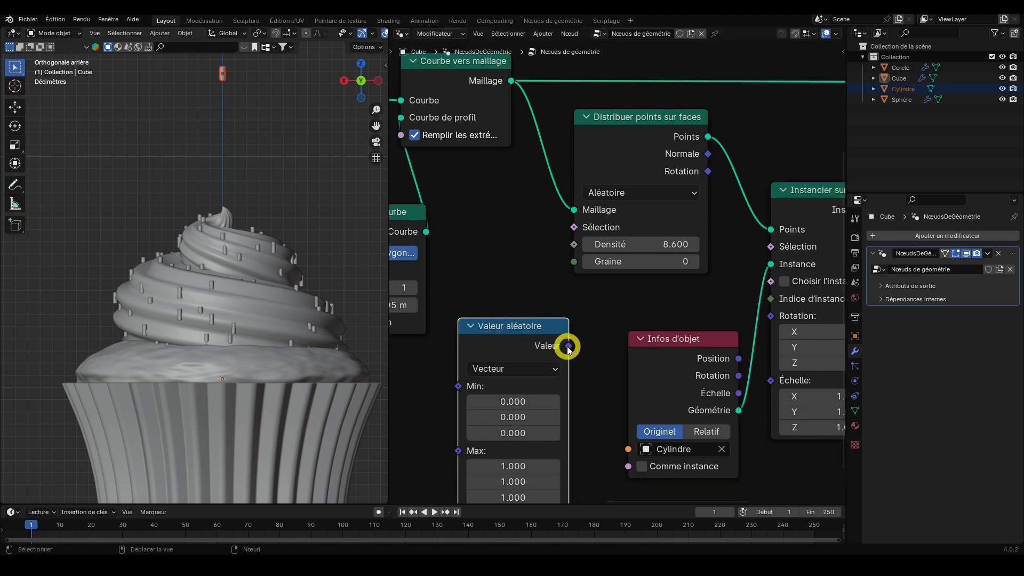
{"action": "left_click_drag", "start_coordinate": [568, 346], "coordinate": [769, 316]}
{"action": "scroll", "coordinate": [702, 320], "scroll_direction": "down", "scroll_amount": 1}
{"action": "middle_click_drag", "start_coordinate": [176, 224], "coordinate": [202, 196]}
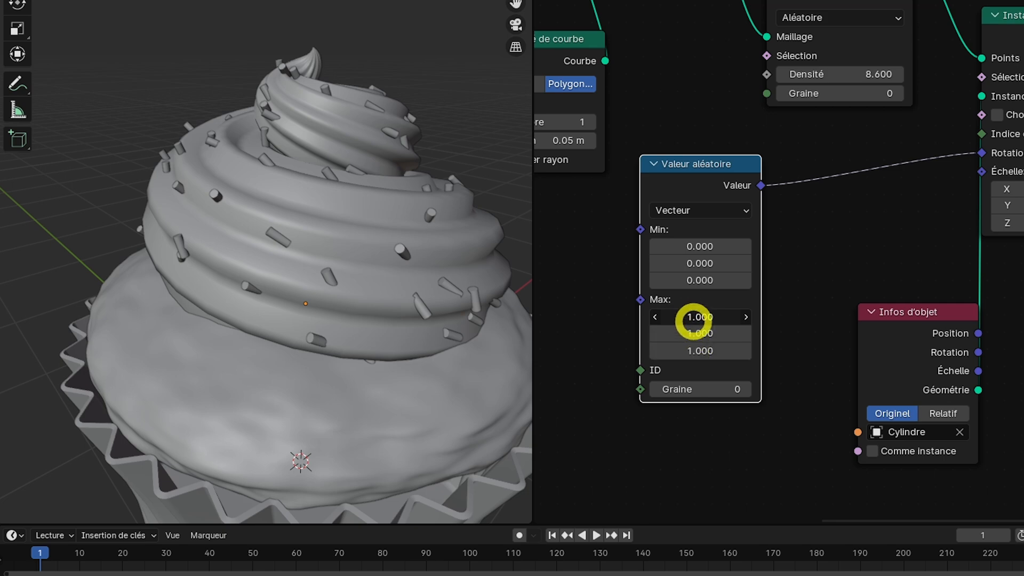
Set all three Max components of the Random Value node to 360.
{"action": "mouse_move", "coordinate": [693, 310]}
{"action": "left_mouse_down"}
{"action": "mouse_move", "coordinate": [699, 345]}
{"action": "mouse_move", "coordinate": [687, 313]}
{"action": "left_mouse_up"}
{"action": "left_click_drag", "start_coordinate": [700, 349], "coordinate": [709, 311]}
{"action": "type", "text": "3"}
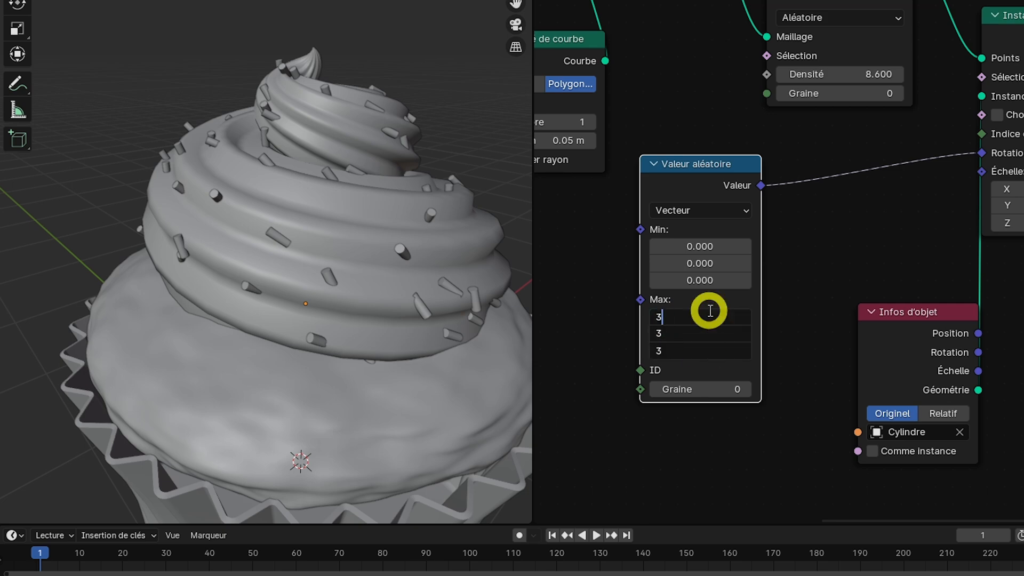
{"action": "type", "text": "60"}
{"action": "key", "text": "Return"}
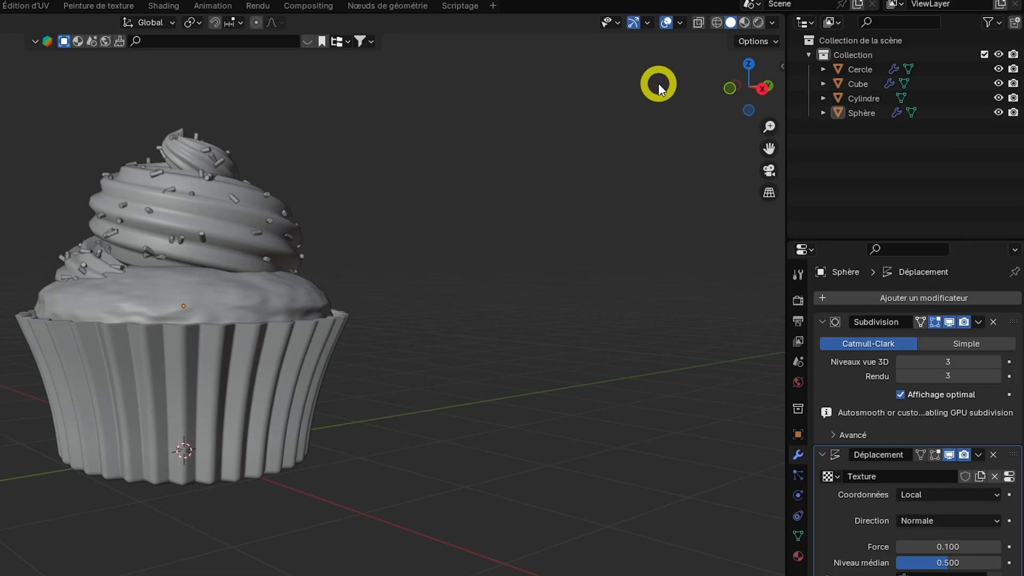
Show the scene in material preview shading, split the 3D viewport in two, and make one half a shader editor.
{"action": "left_click", "coordinate": [815, 33]}
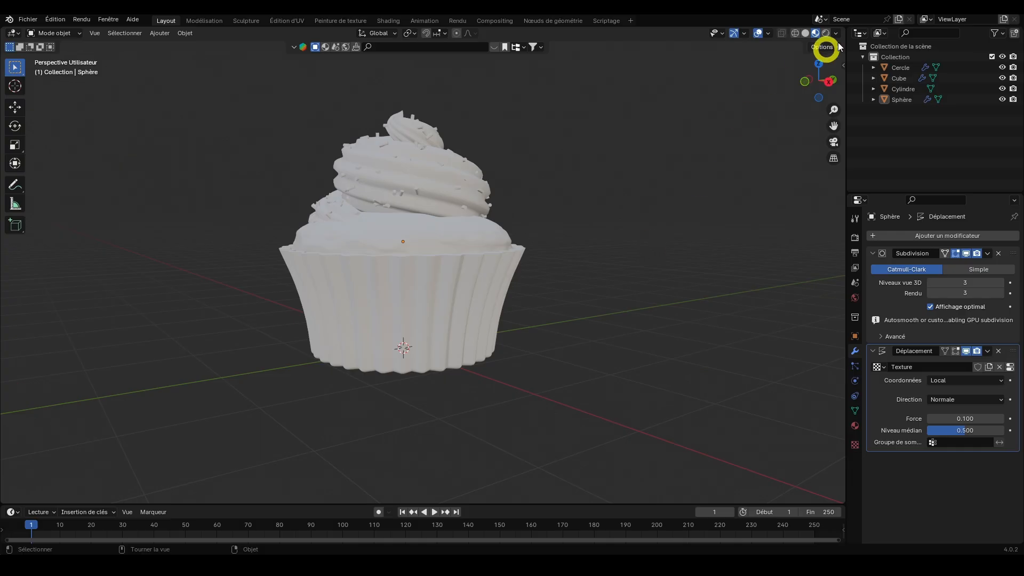
{"action": "left_click_drag", "start_coordinate": [843, 31], "coordinate": [467, 130]}
{"action": "scroll", "coordinate": [459, 133], "scroll_direction": "up", "scroll_amount": 6}
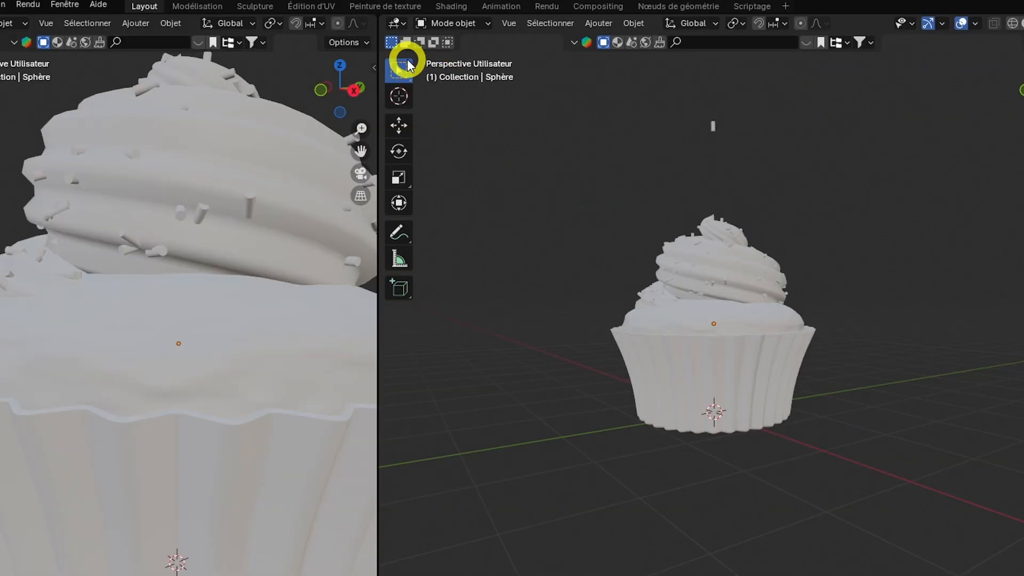
{"action": "left_click", "coordinate": [394, 23]}
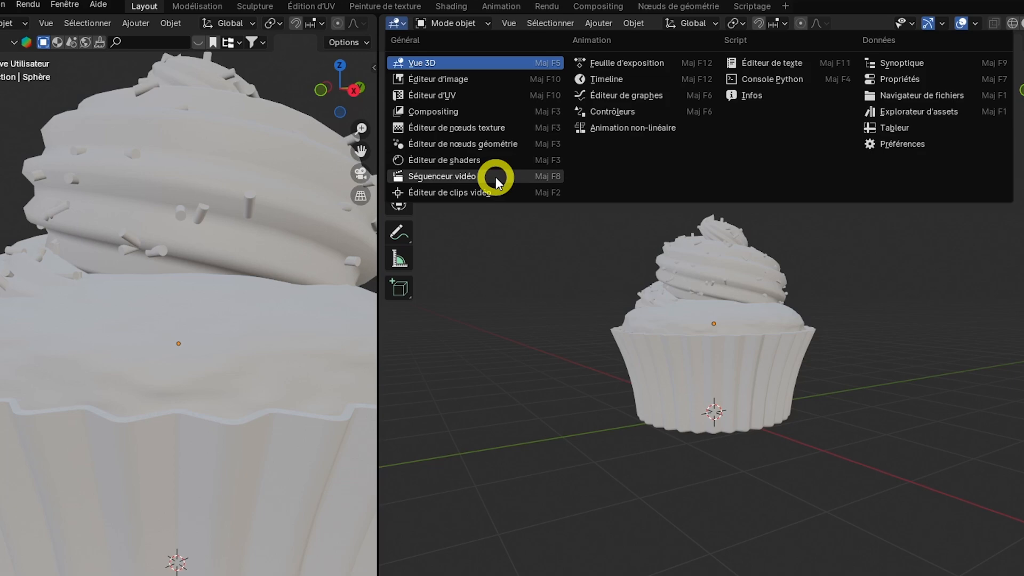
{"action": "left_click", "coordinate": [473, 160]}
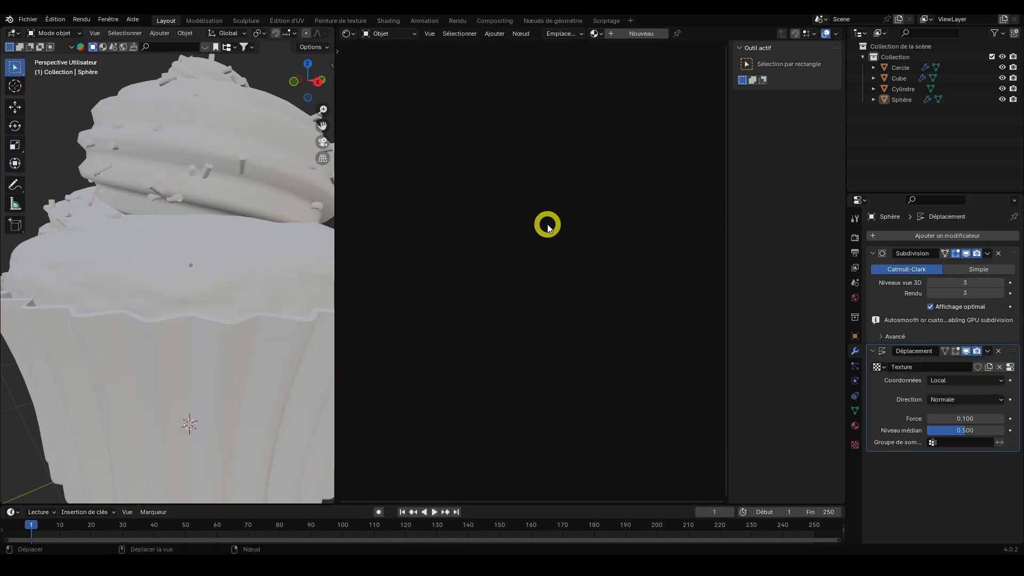
Create a material for the cake dome with an orange-brown base colour: hue 0.053, saturation 0.730, value 0.505.
{"action": "left_click", "coordinate": [614, 33]}
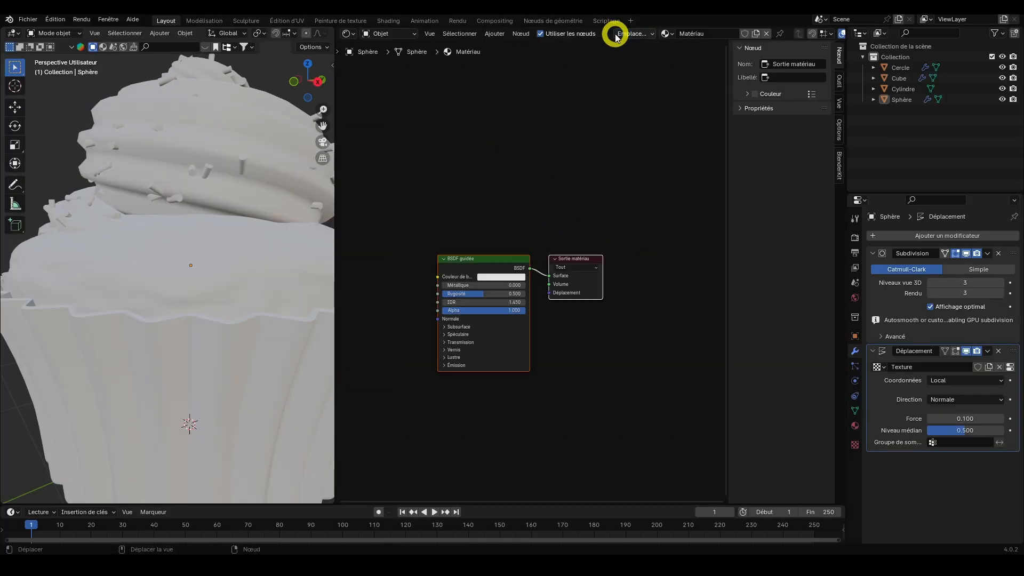
{"action": "left_click", "coordinate": [474, 216]}
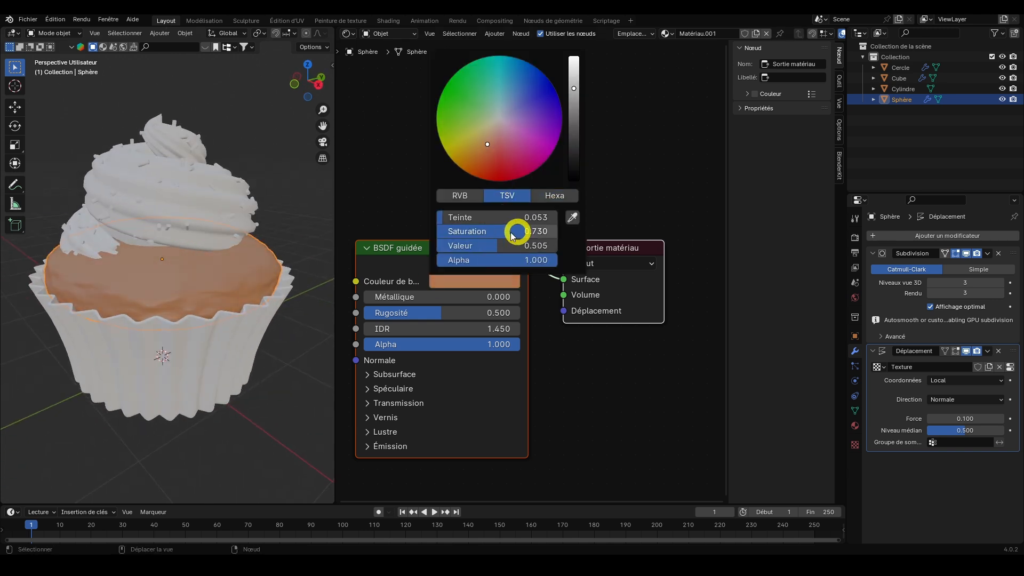
In the paper cup's material, feed the base colour from a Color Ramp (Dégradé de couleur) driven by a Noise Texture (Texture bruit).
{"action": "left_click", "coordinate": [173, 213]}
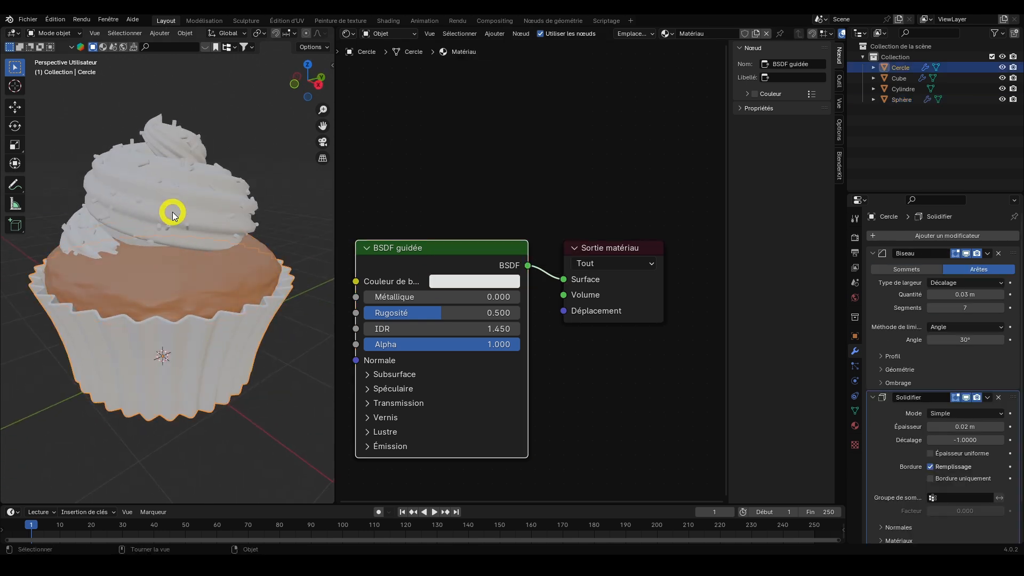
{"action": "middle_click_drag", "start_coordinate": [393, 214], "coordinate": [554, 150]}
{"action": "scroll", "coordinate": [554, 150], "scroll_direction": "down", "scroll_amount": 2}
{"action": "key", "text": "shift+a"}
{"action": "type", "text": "Dégr"}
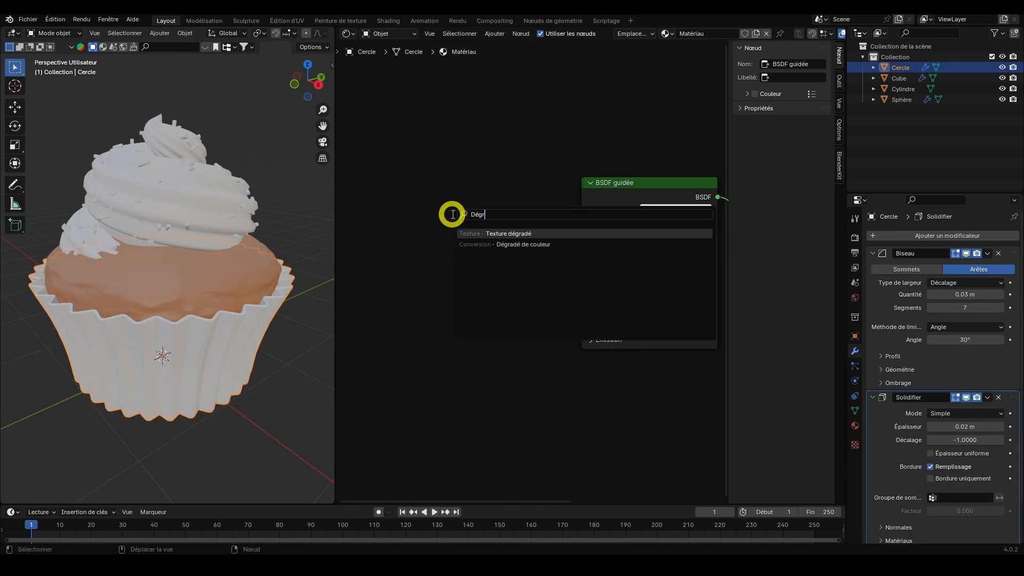
{"action": "key", "text": "Return"}
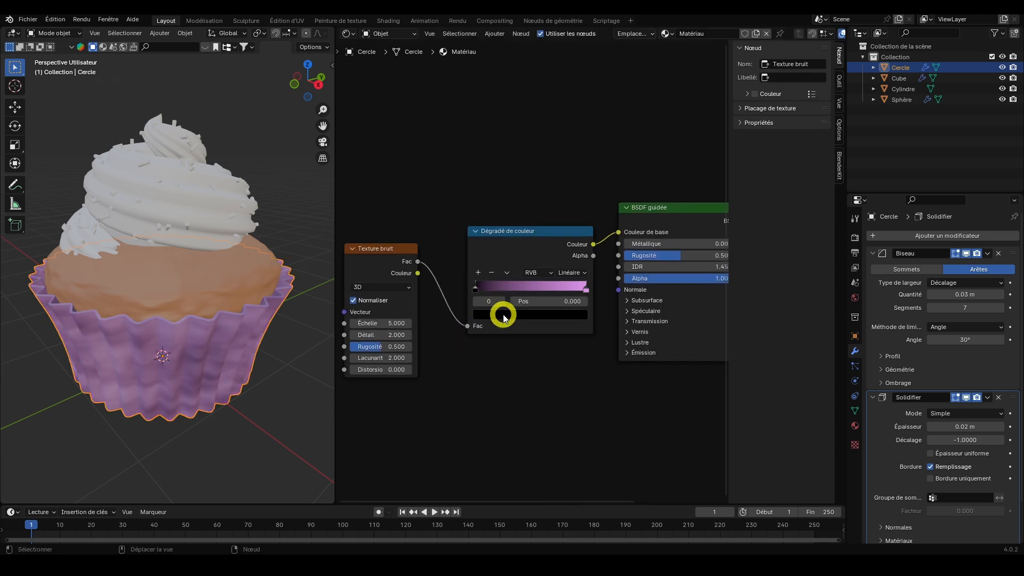
Colour the cup's ramp from dark purple to light pinkish purple, with the dark stop at position 0.136.
{"action": "left_click", "coordinate": [498, 315]}
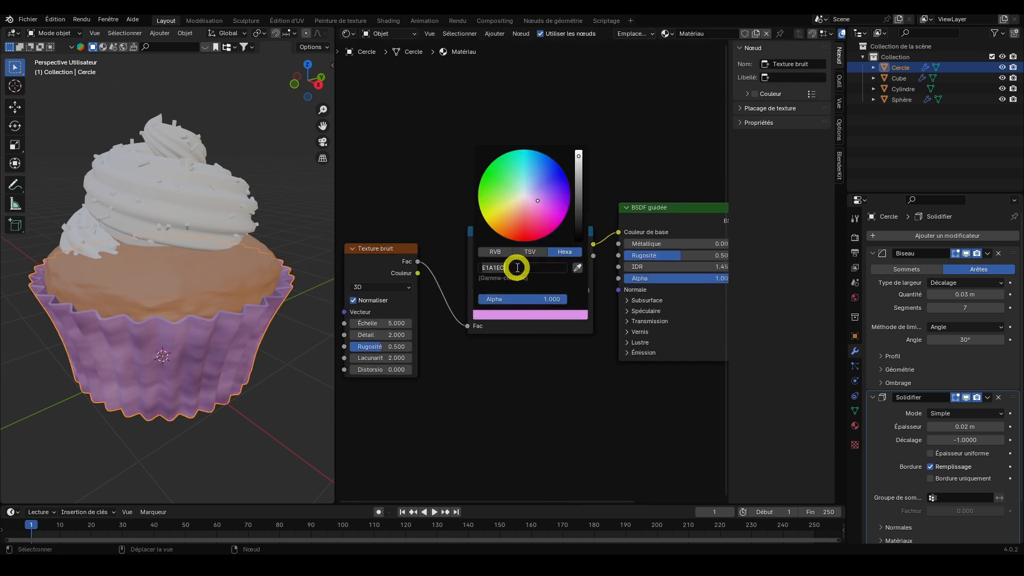
{"action": "left_click", "coordinate": [530, 251]}
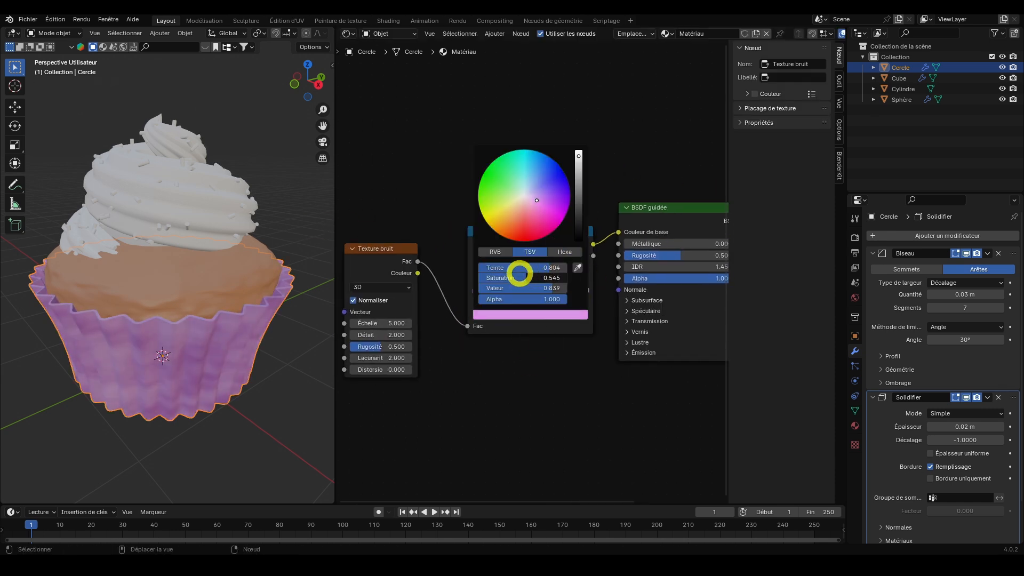
{"action": "left_click_drag", "start_coordinate": [519, 274], "coordinate": [538, 274]}
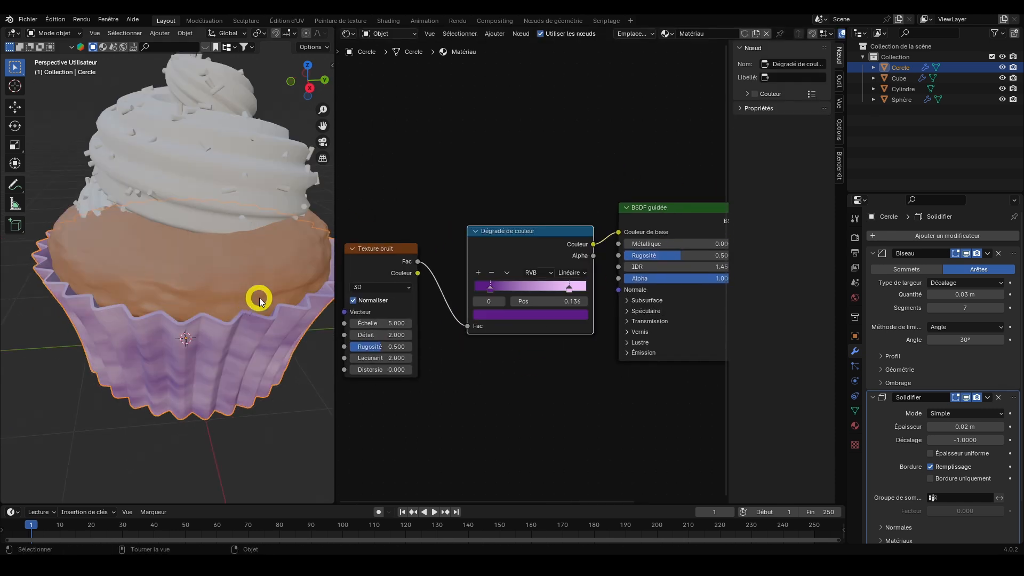
{"action": "middle_click_drag", "start_coordinate": [260, 302], "coordinate": [265, 304]}
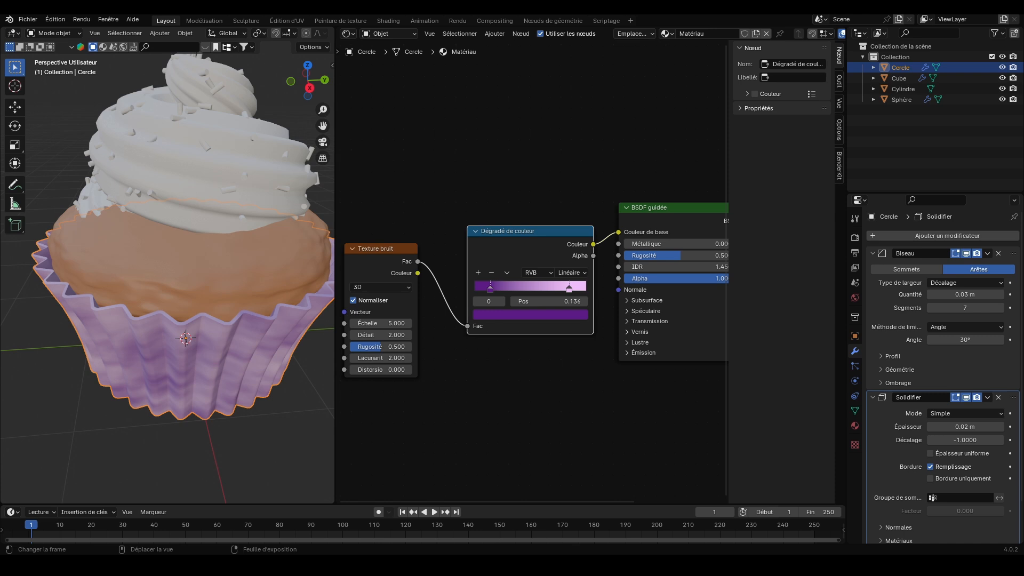
{"action": "left_click", "coordinate": [151, 140]}
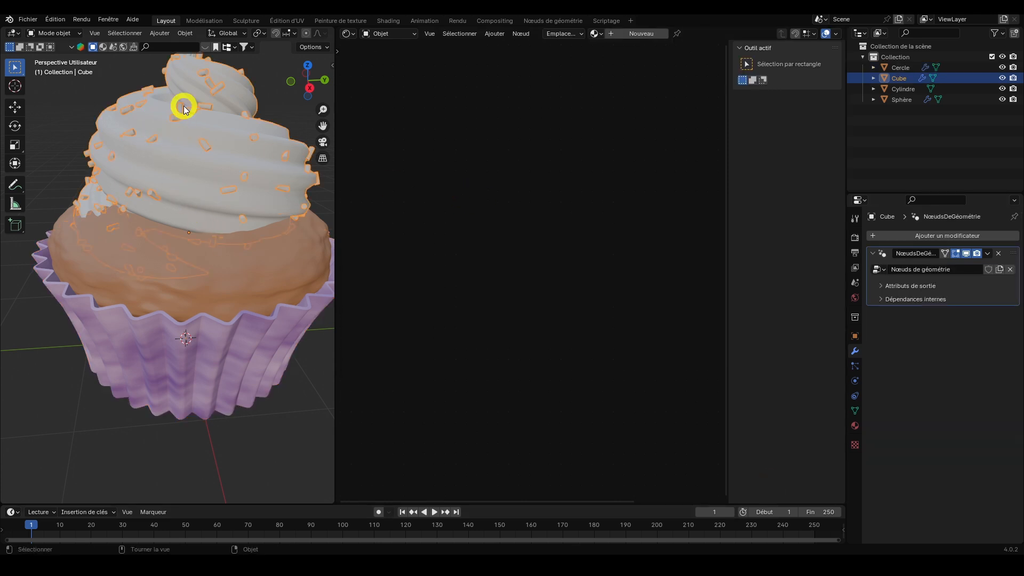
{"action": "left_click", "coordinate": [78, 126]}
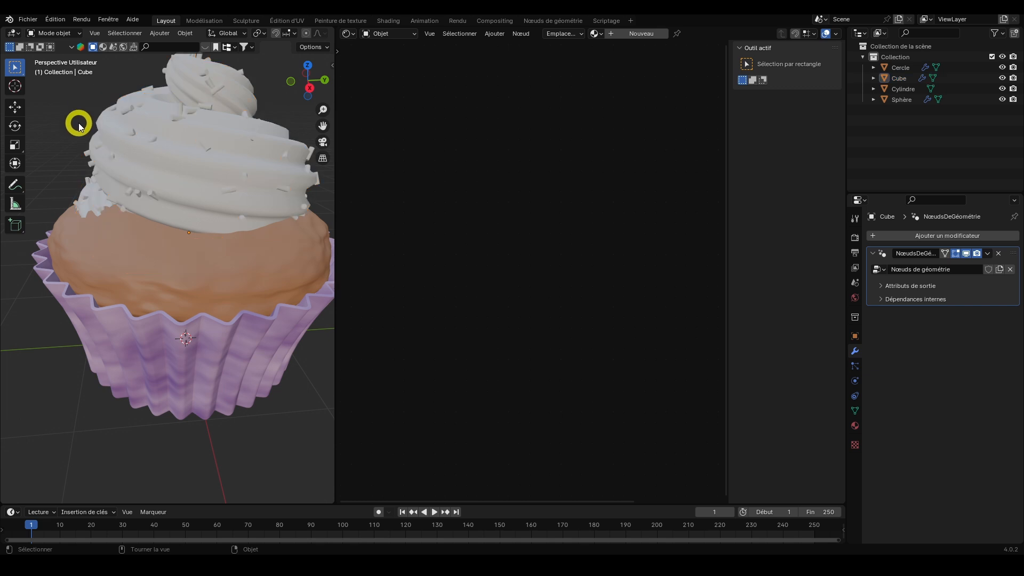
{"action": "left_click", "coordinate": [176, 120]}
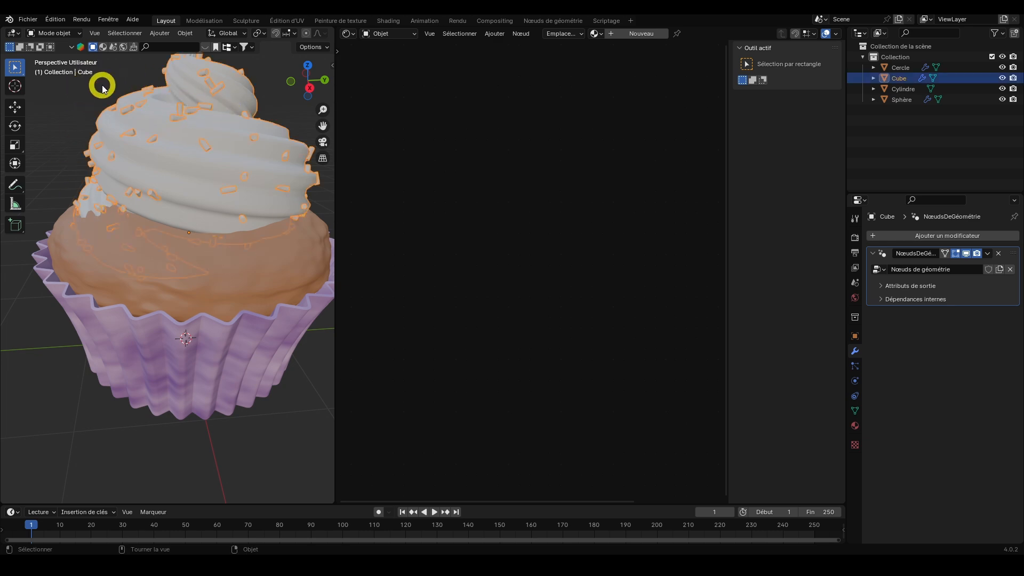
{"action": "left_click", "coordinate": [66, 101]}
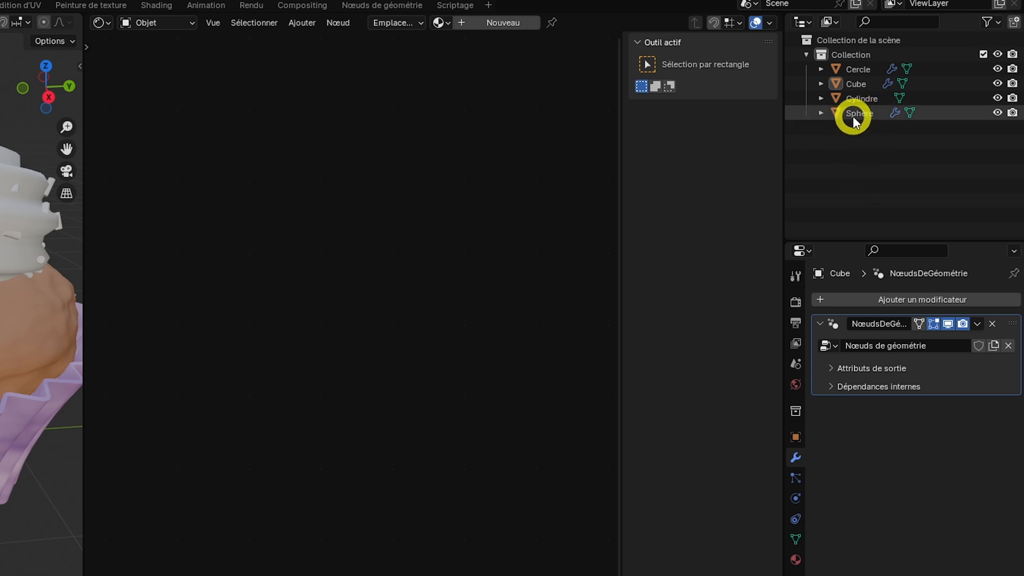
Create a new material for the Cylindre object and connect a Color Ramp (Dégradé de couleur) node to its base colour.
{"action": "left_click", "coordinate": [863, 99]}
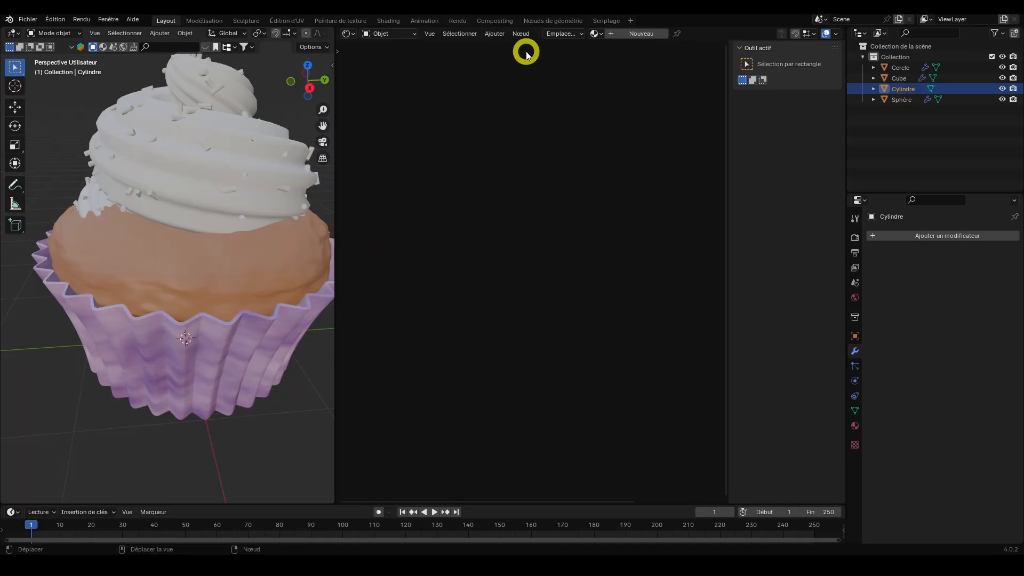
{"action": "left_click", "coordinate": [620, 34]}
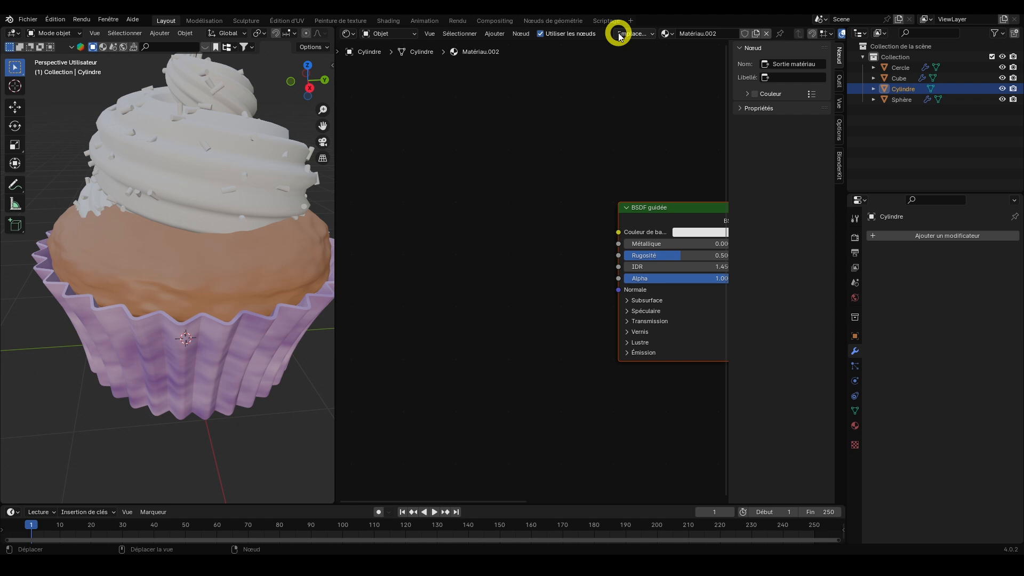
{"action": "key", "text": "shift+a"}
{"action": "type", "text": "degra"}
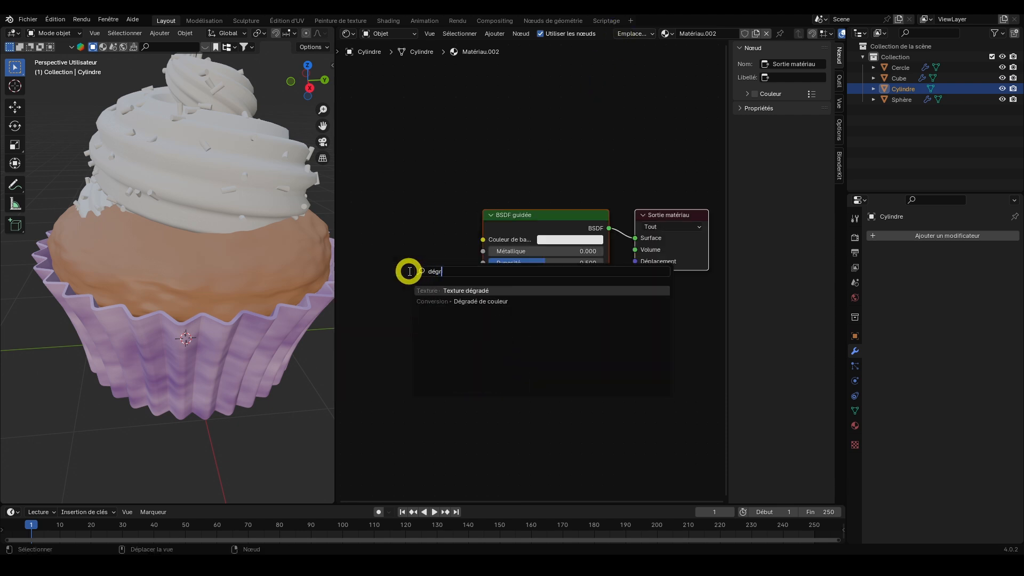
{"action": "left_click", "coordinate": [504, 297]}
{"action": "left_click", "coordinate": [344, 215]}
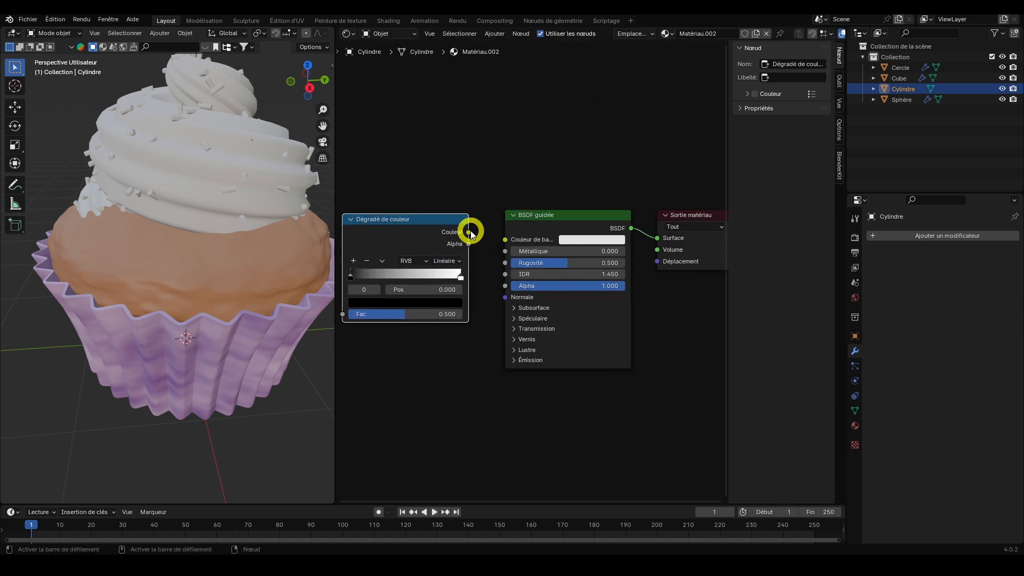
{"action": "left_click_drag", "start_coordinate": [469, 233], "coordinate": [505, 240]}
{"action": "scroll", "coordinate": [520, 377], "scroll_direction": "down", "scroll_amount": 1}
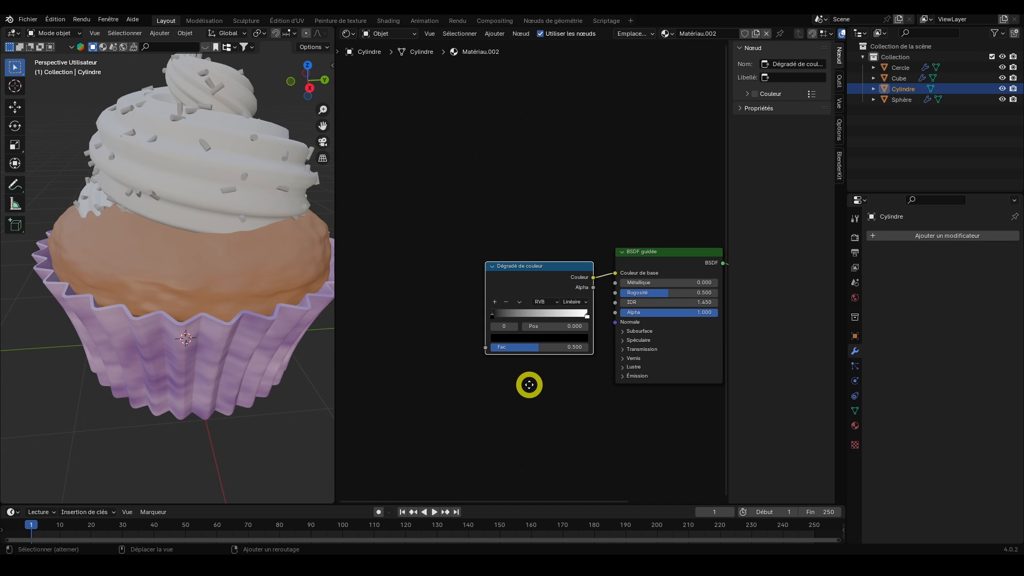
Add an Object Info (Infos d'objet) node to the sprinkle material and link its Random (Aléatoire) output to the Color Ramp's Fac.
{"action": "middle_click_drag", "start_coordinate": [530, 384], "coordinate": [570, 373]}
{"action": "scroll", "coordinate": [469, 340], "scroll_direction": "up", "scroll_amount": 2}
{"action": "key", "text": "shift+a"}
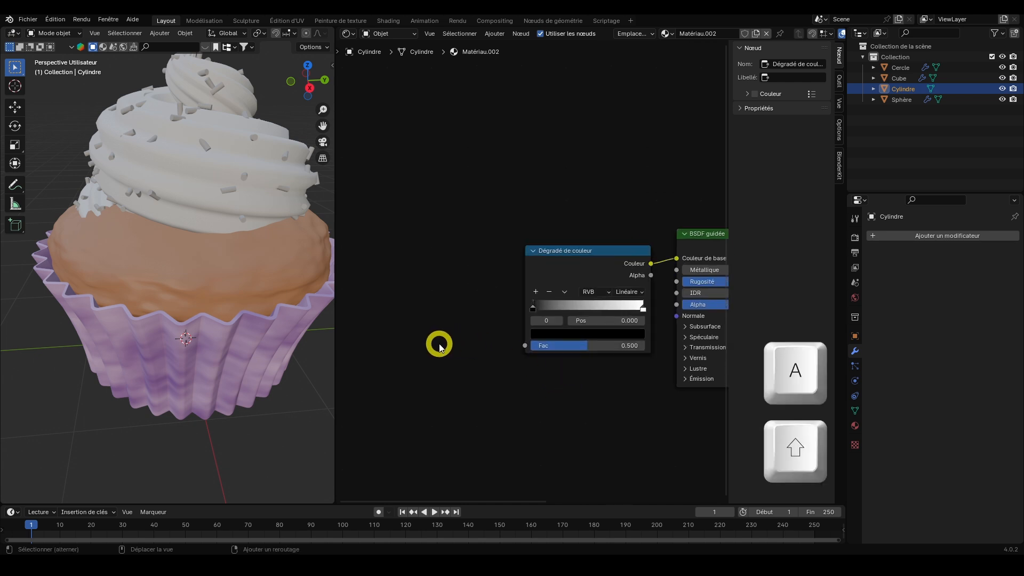
{"action": "left_click", "coordinate": [400, 346]}
{"action": "type", "text": "info"}
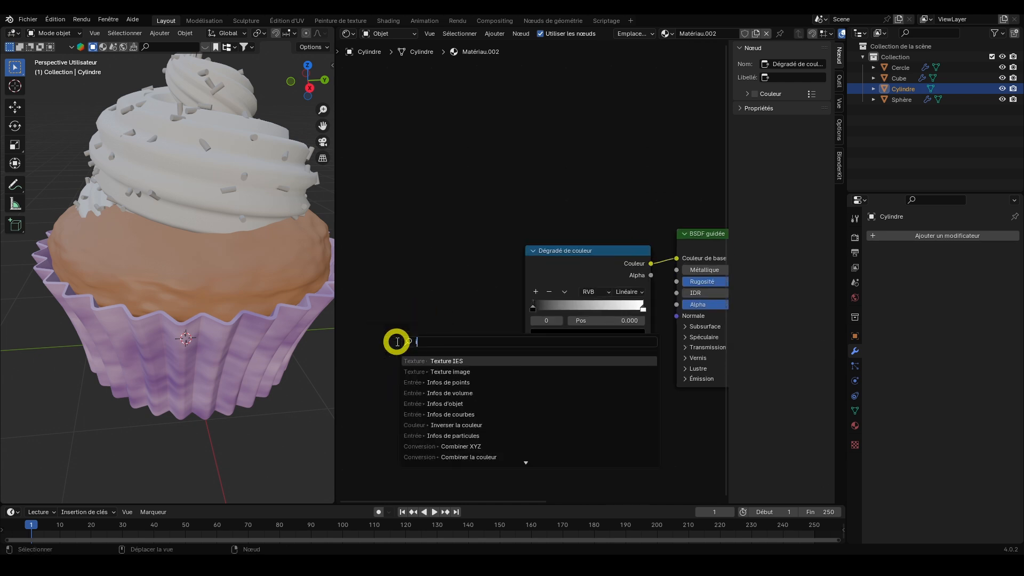
{"action": "left_click", "coordinate": [445, 381]}
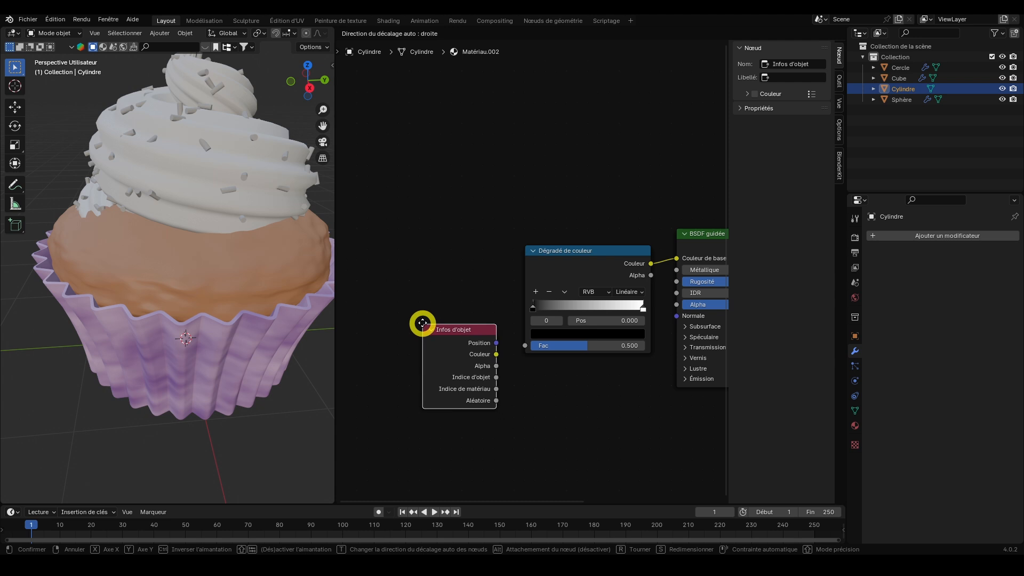
{"action": "left_click", "coordinate": [405, 263]}
{"action": "left_click_drag", "start_coordinate": [479, 336], "coordinate": [525, 345]}
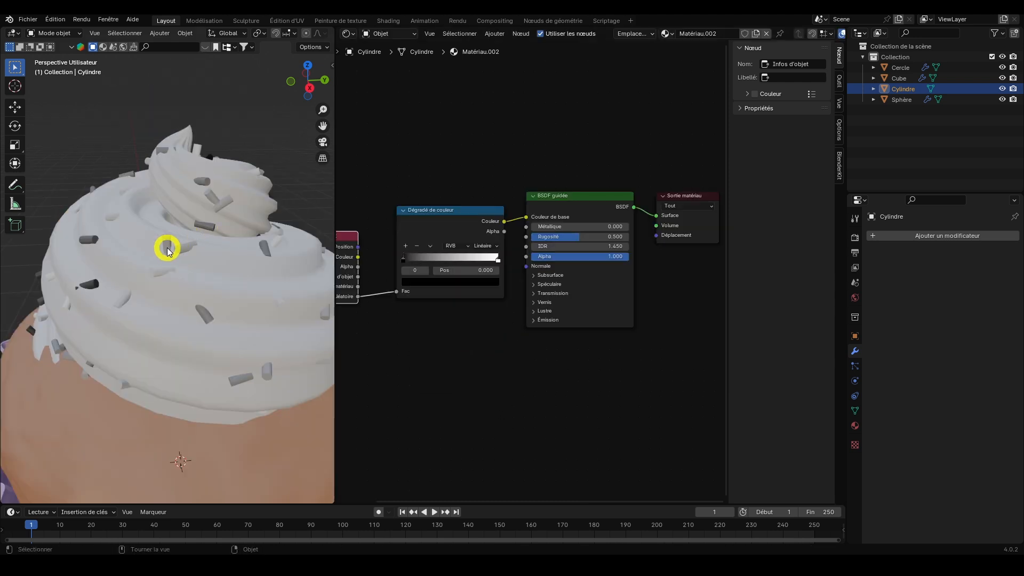
Switch the sprinkle Color Ramp to Constant interpolation, add a third stop and spread the stops, with the white one at position 0.709.
{"action": "scroll", "coordinate": [477, 250], "scroll_direction": "up", "scroll_amount": 1}
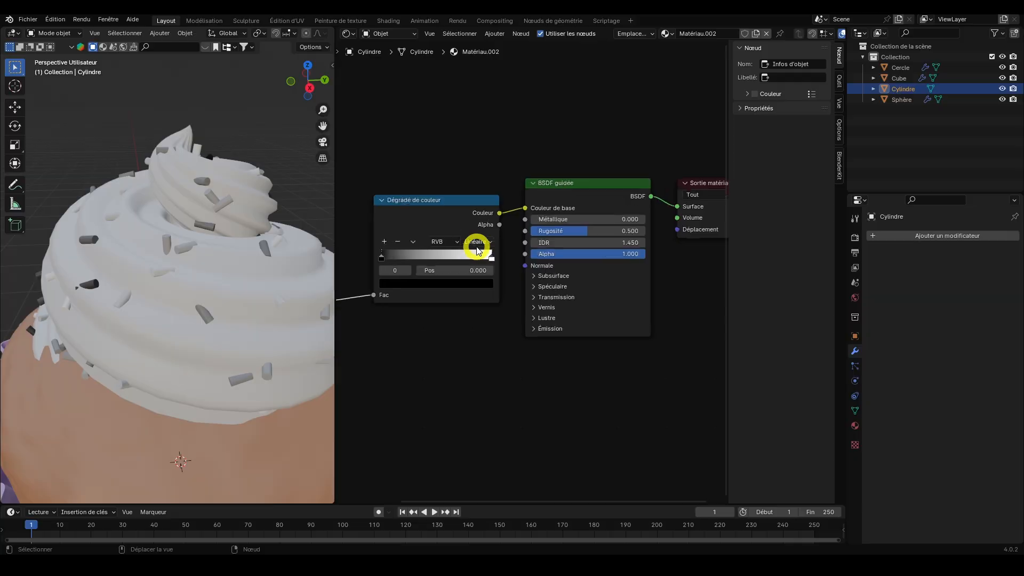
{"action": "left_click", "coordinate": [477, 246]}
{"action": "left_click", "coordinate": [482, 315]}
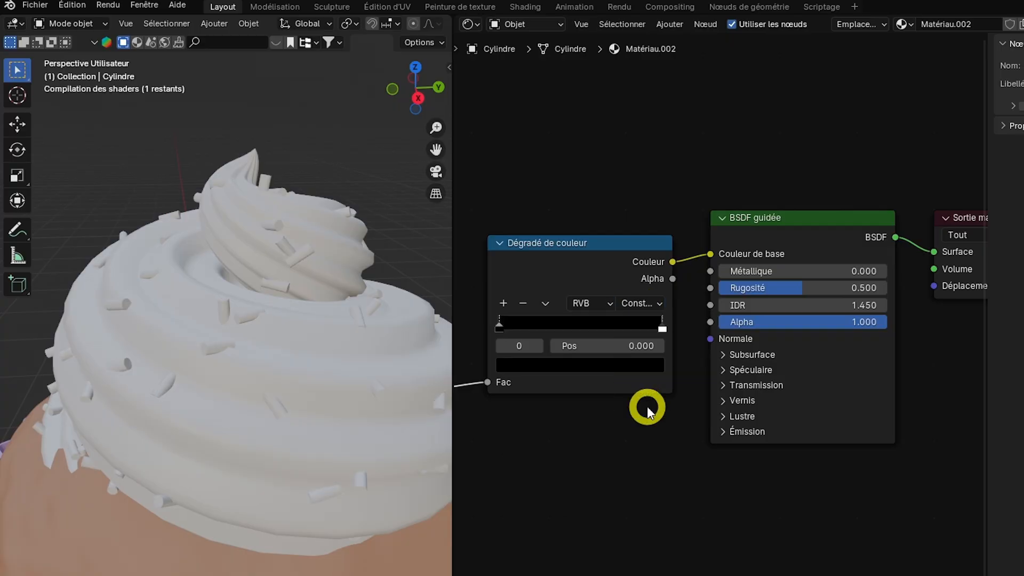
{"action": "left_click_drag", "start_coordinate": [662, 326], "coordinate": [609, 323]}
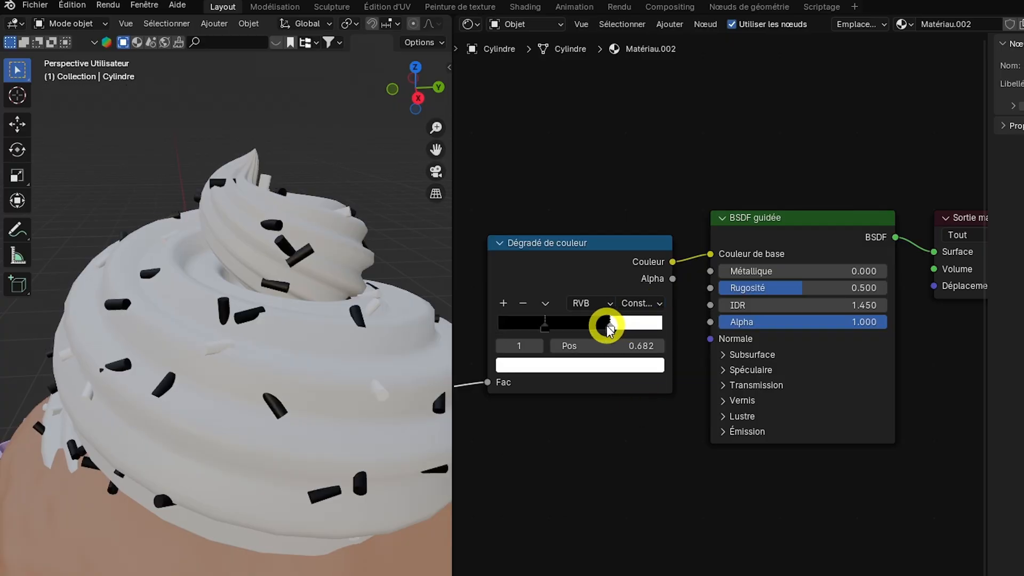
{"action": "left_click", "coordinate": [503, 303]}
{"action": "scroll", "coordinate": [555, 325], "scroll_direction": "down", "scroll_amount": 1}
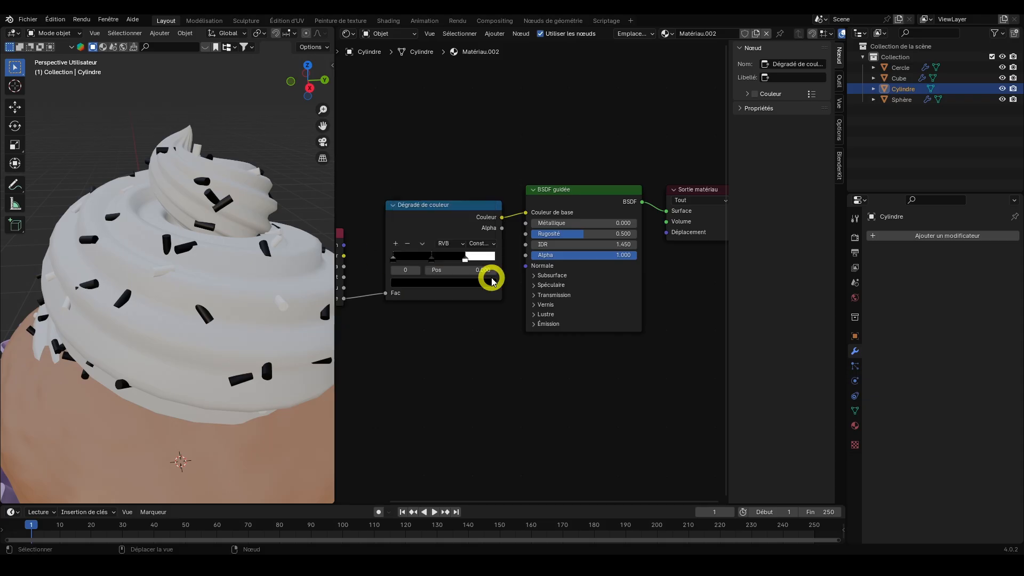
Colour the sprinkle ramp's three stops dark brown, blue and yellow, in order from the start of the gradient.
{"action": "left_click", "coordinate": [492, 281]}
{"action": "left_click_drag", "start_coordinate": [488, 211], "coordinate": [487, 178]}
{"action": "left_click", "coordinate": [438, 178]}
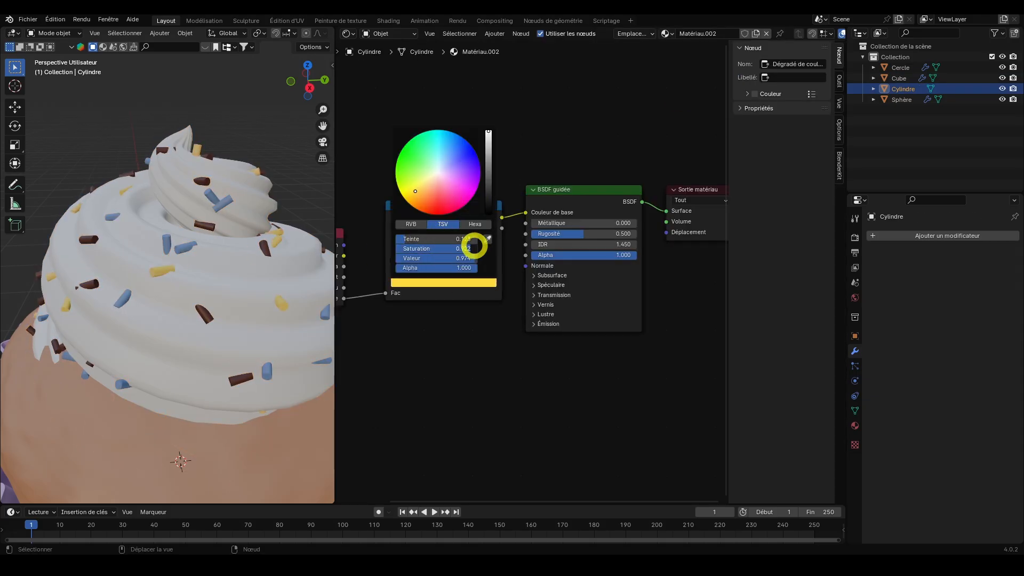
{"action": "middle_click_drag", "start_coordinate": [133, 341], "coordinate": [171, 311]}
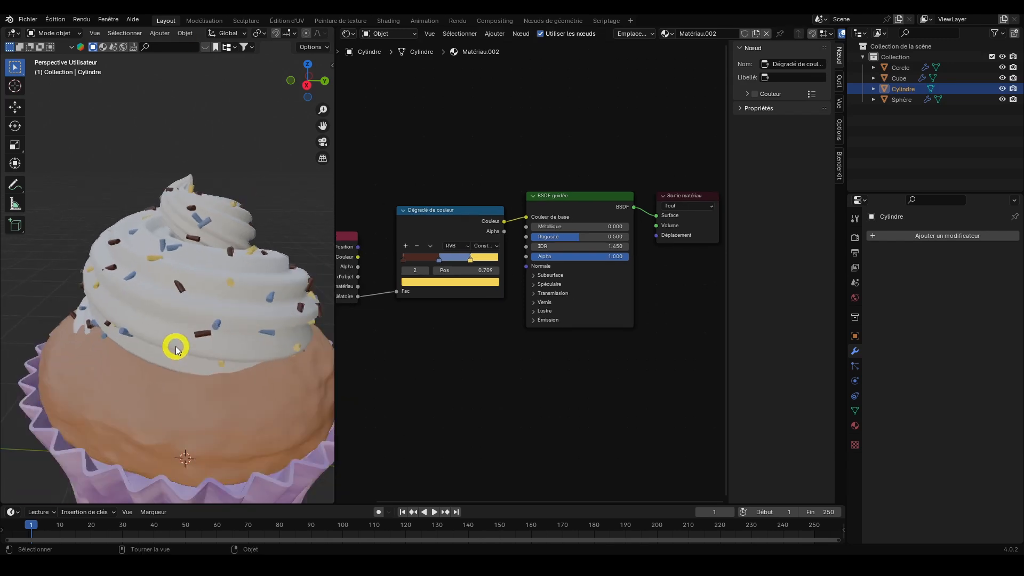
{"action": "scroll", "coordinate": [173, 343], "scroll_direction": "down", "scroll_amount": 5}
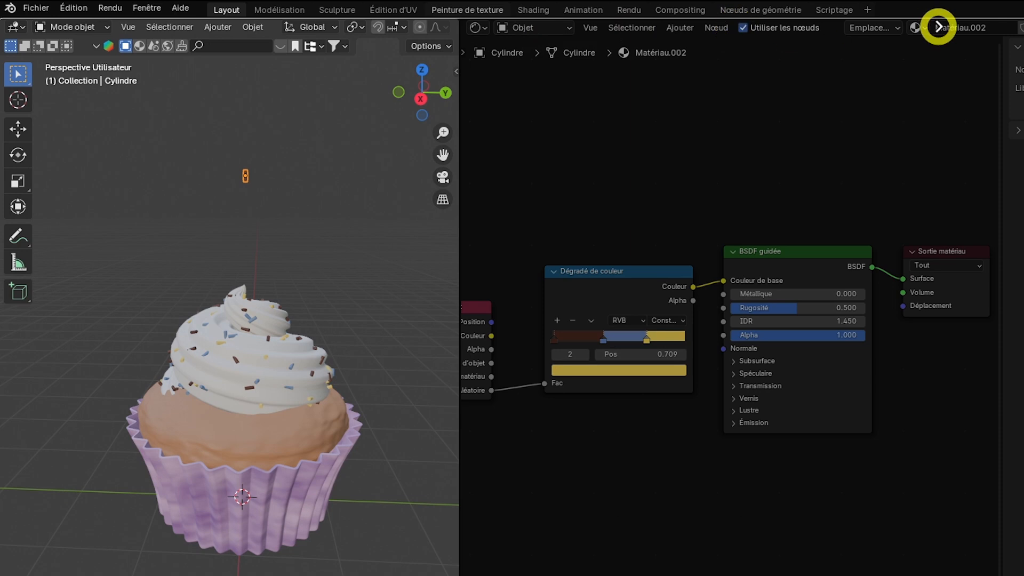
Maximize the 3D viewport and bring up the list of export formats for the cupcake scene.
{"action": "key", "text": "ctrl+space"}
{"action": "left_click", "coordinate": [37, 6]}
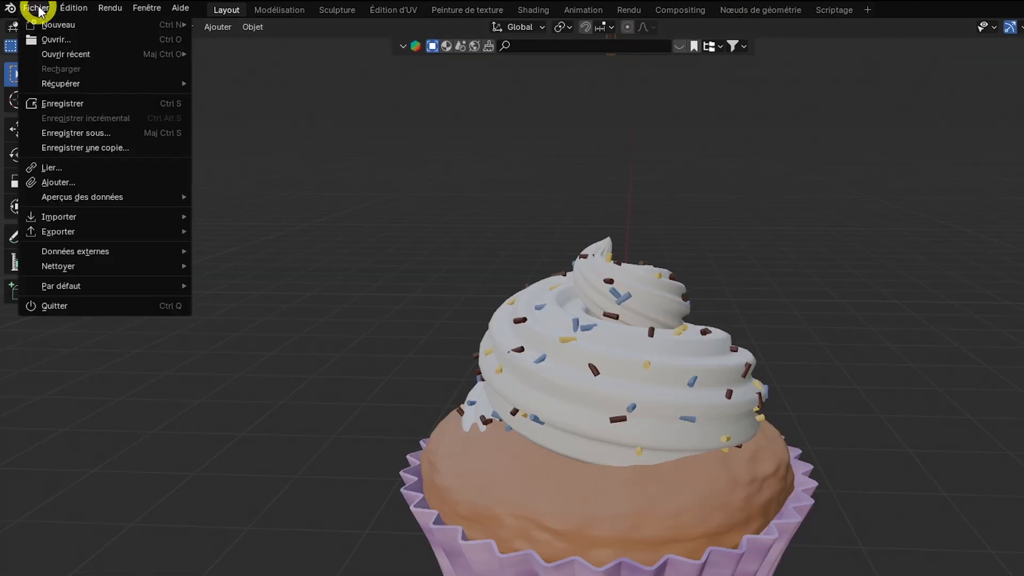
{"action": "mouse_move", "coordinate": [128, 217]}
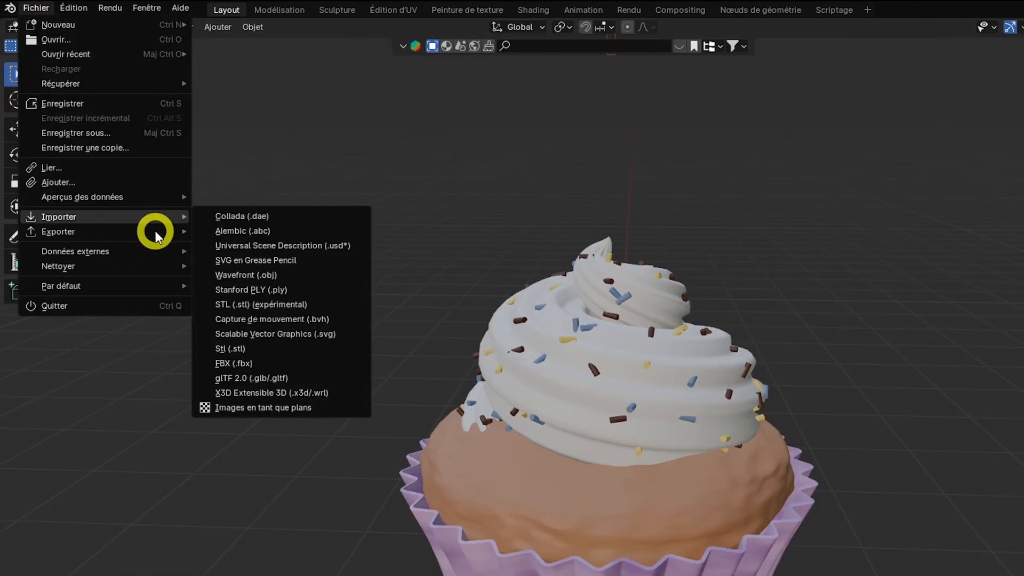
{"action": "mouse_move", "coordinate": [158, 232]}
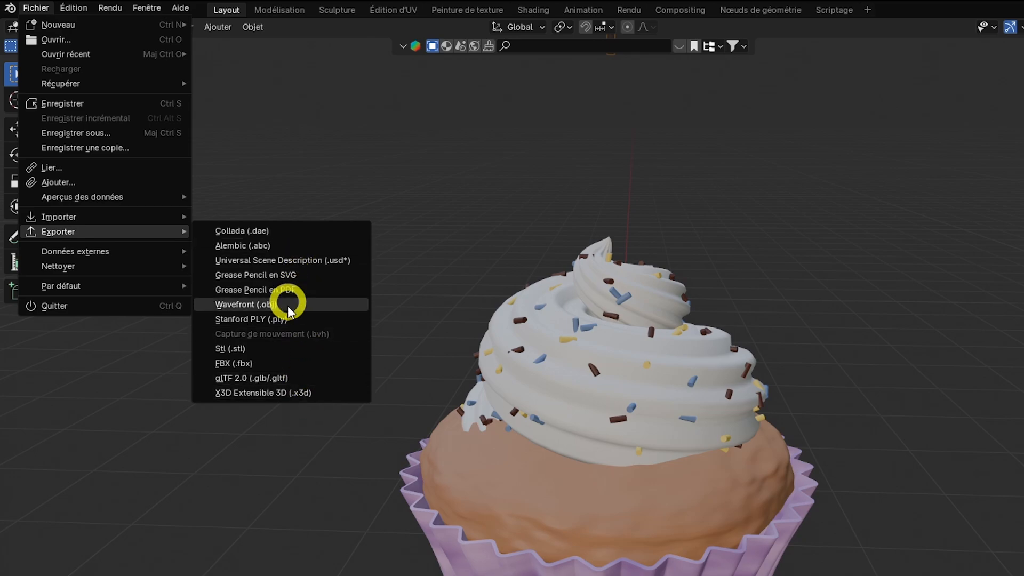